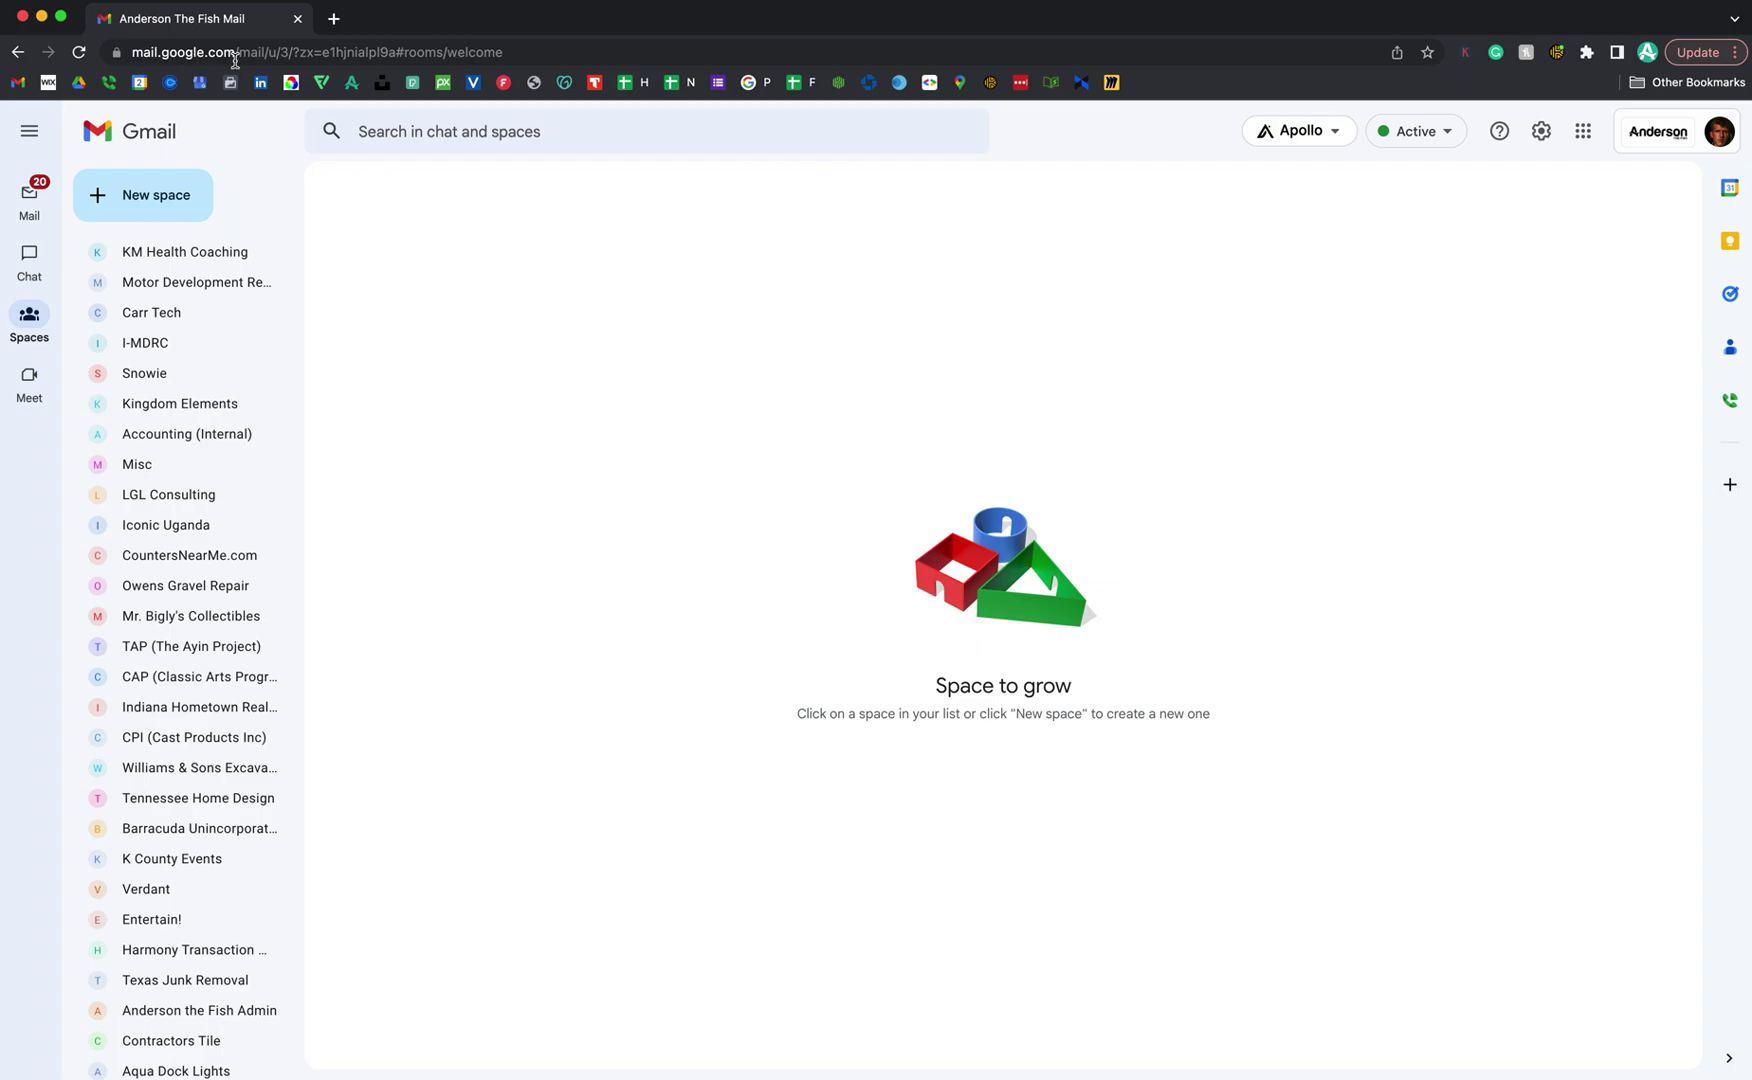
- Browse the Spaces list and open the New space menu
{"action": "left_click", "coordinate": [30, 318]}
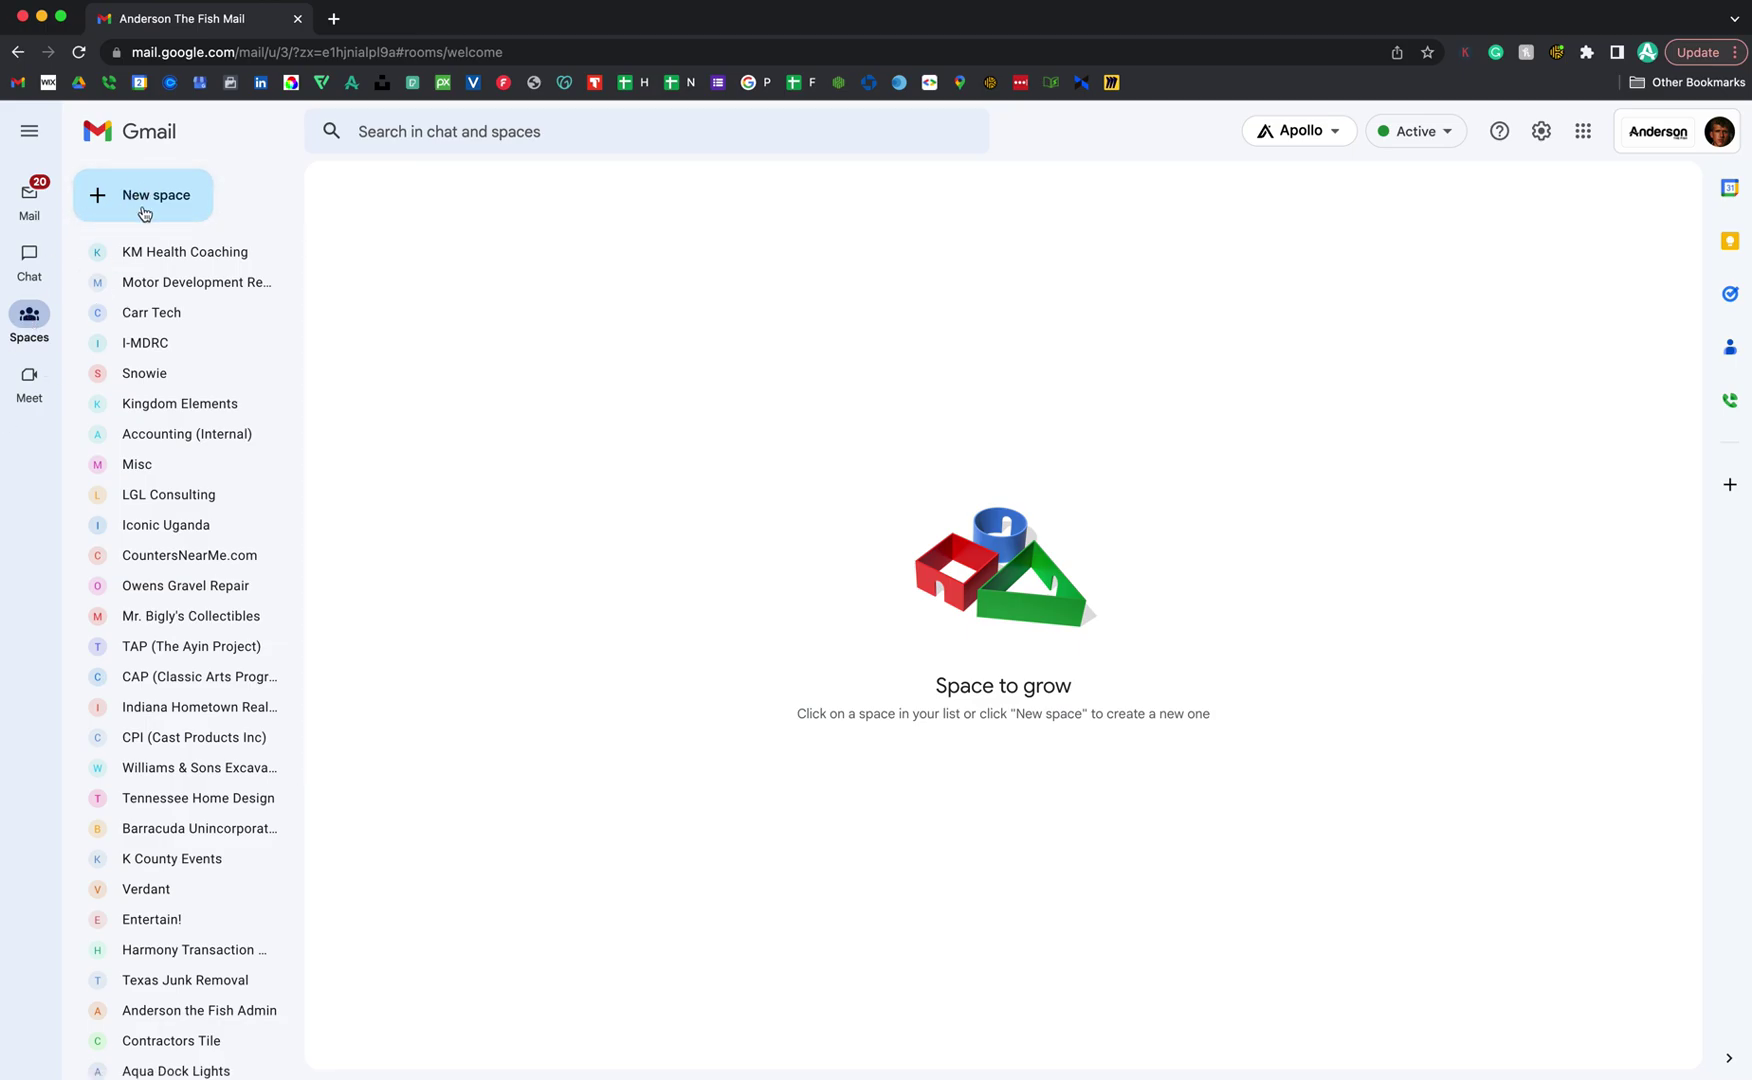
{"action": "scroll", "coordinate": [190, 646], "scroll_direction": "down", "scroll_amount": 5}
{"action": "scroll", "coordinate": [190, 646], "scroll_direction": "up", "scroll_amount": 5}
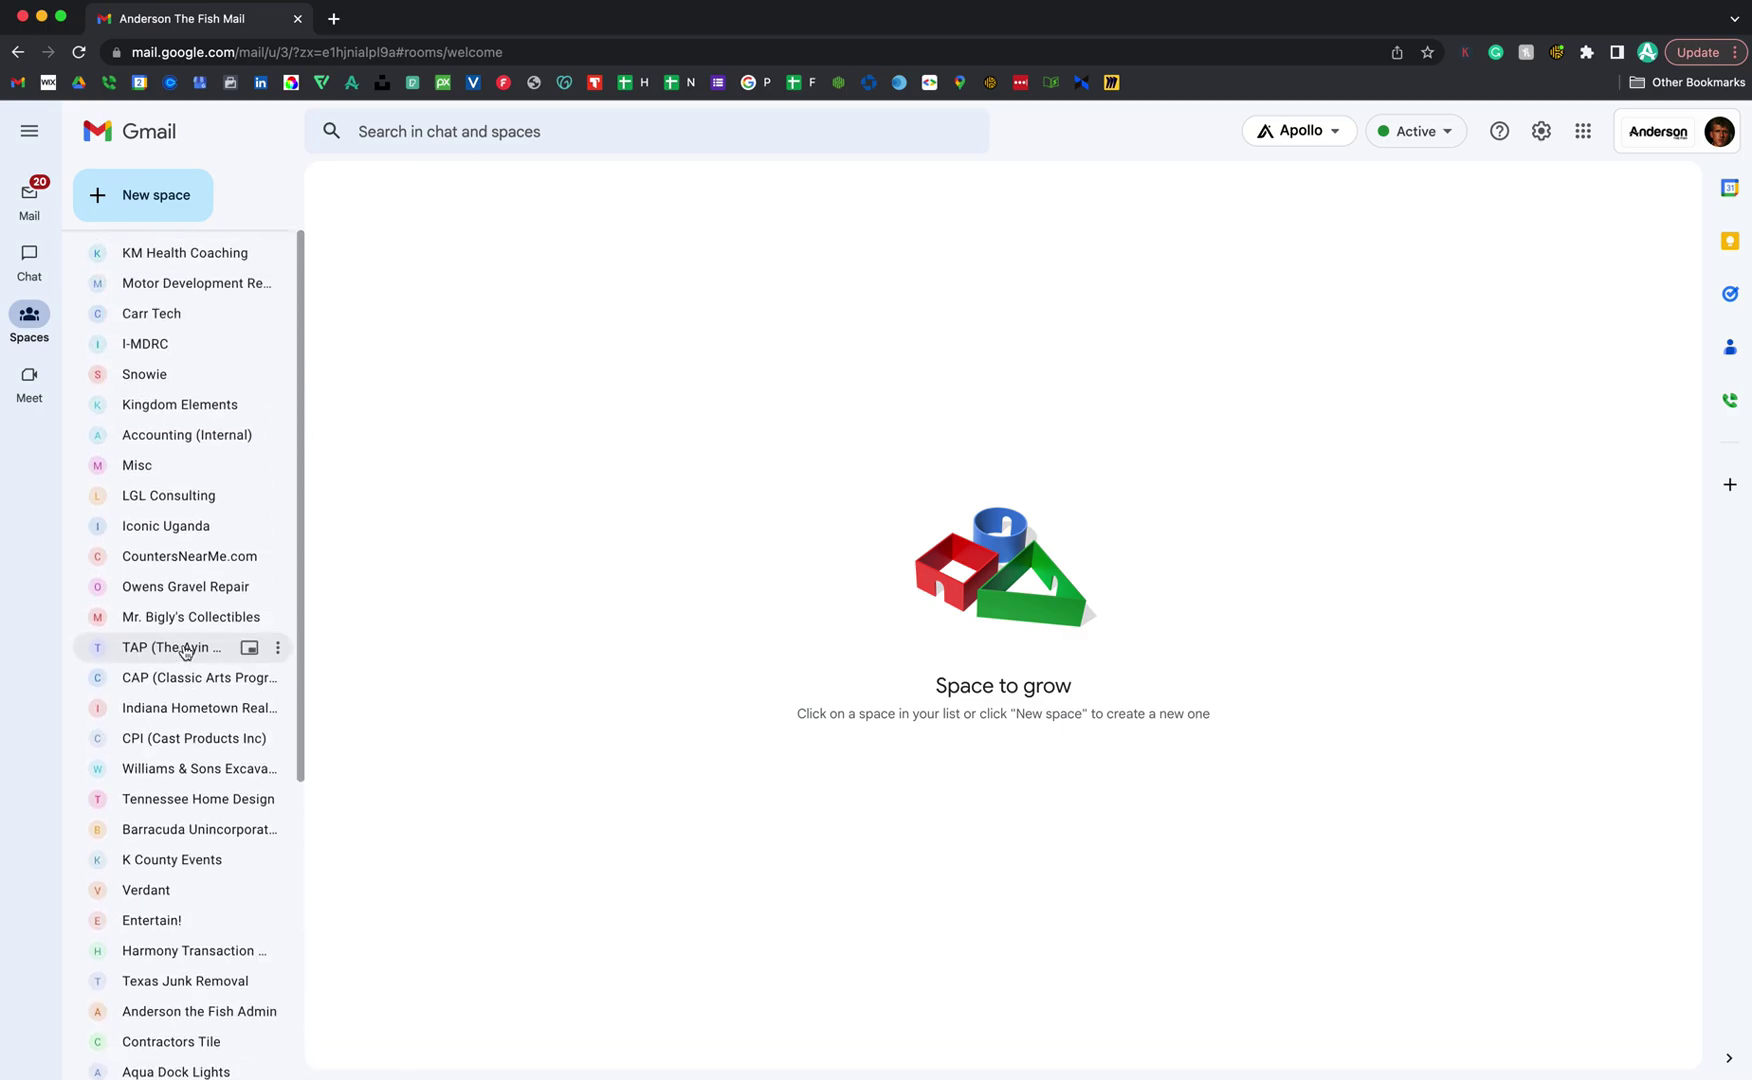
{"action": "scroll", "coordinate": [190, 655], "scroll_direction": "down", "scroll_amount": 6}
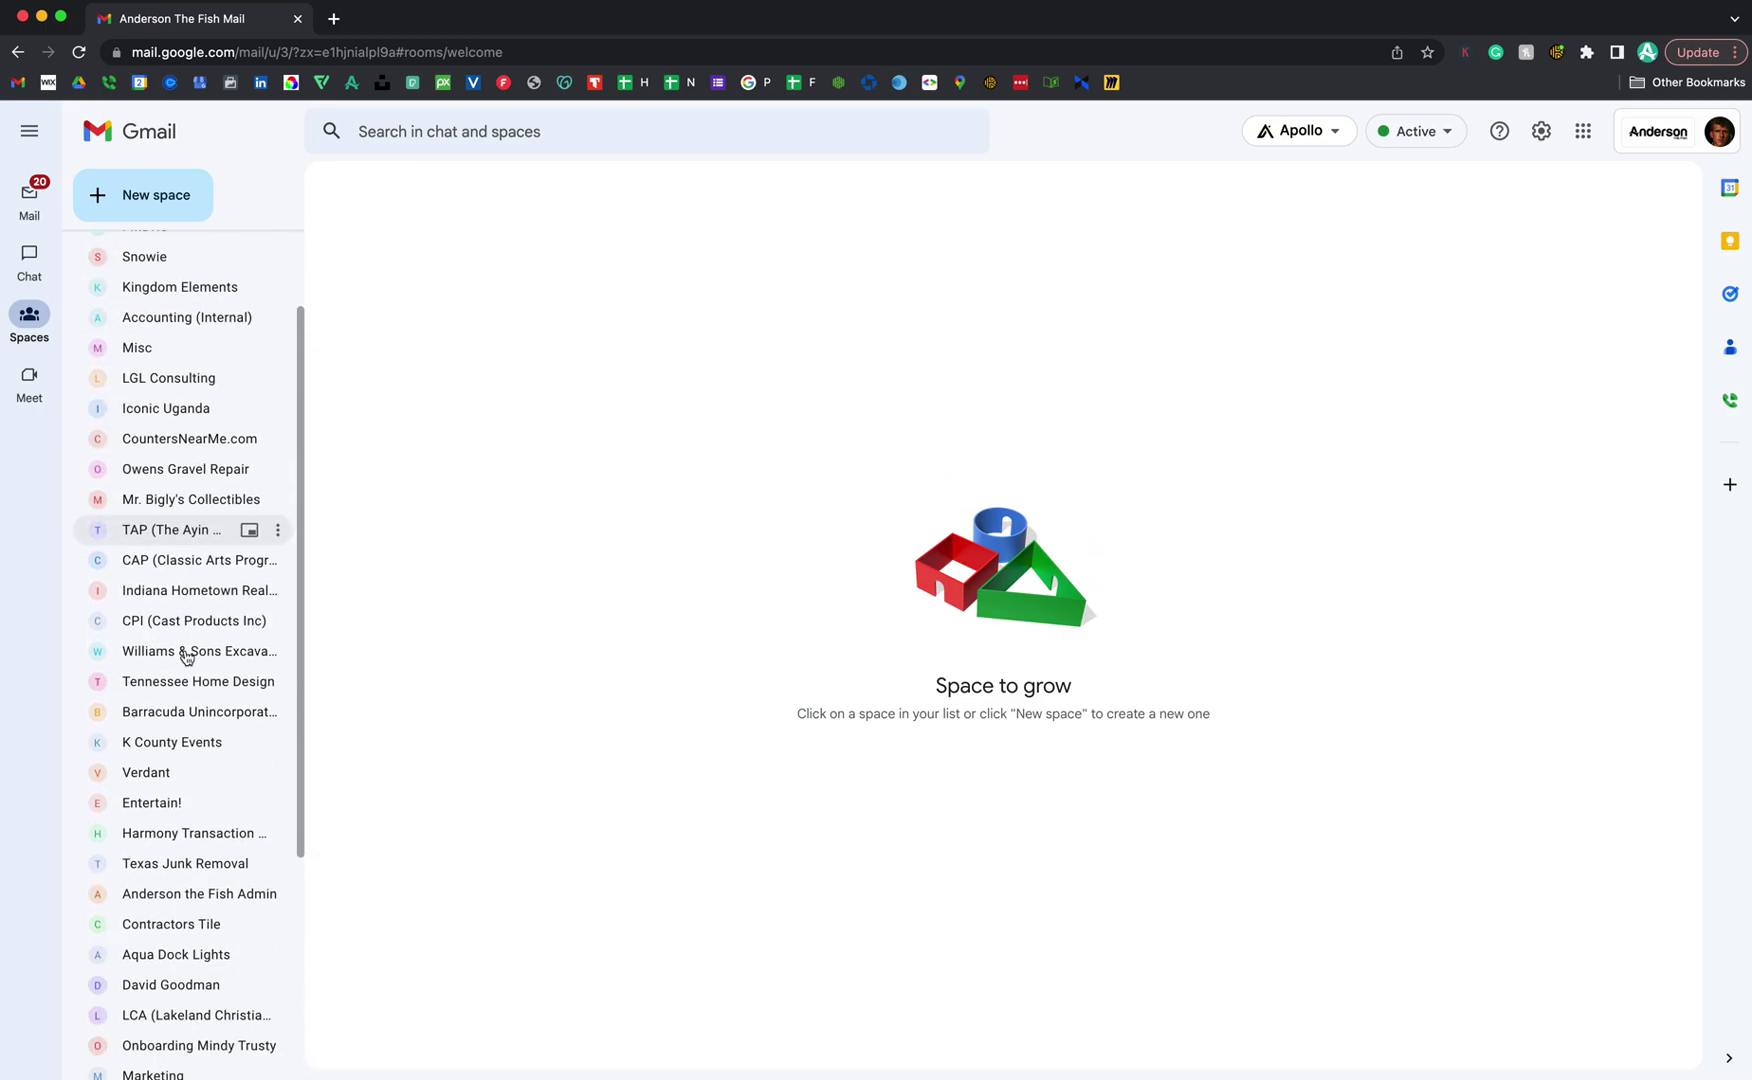
{"action": "scroll", "coordinate": [186, 657], "scroll_direction": "down", "scroll_amount": 2}
{"action": "scroll", "coordinate": [200, 655], "scroll_direction": "up", "scroll_amount": 8}
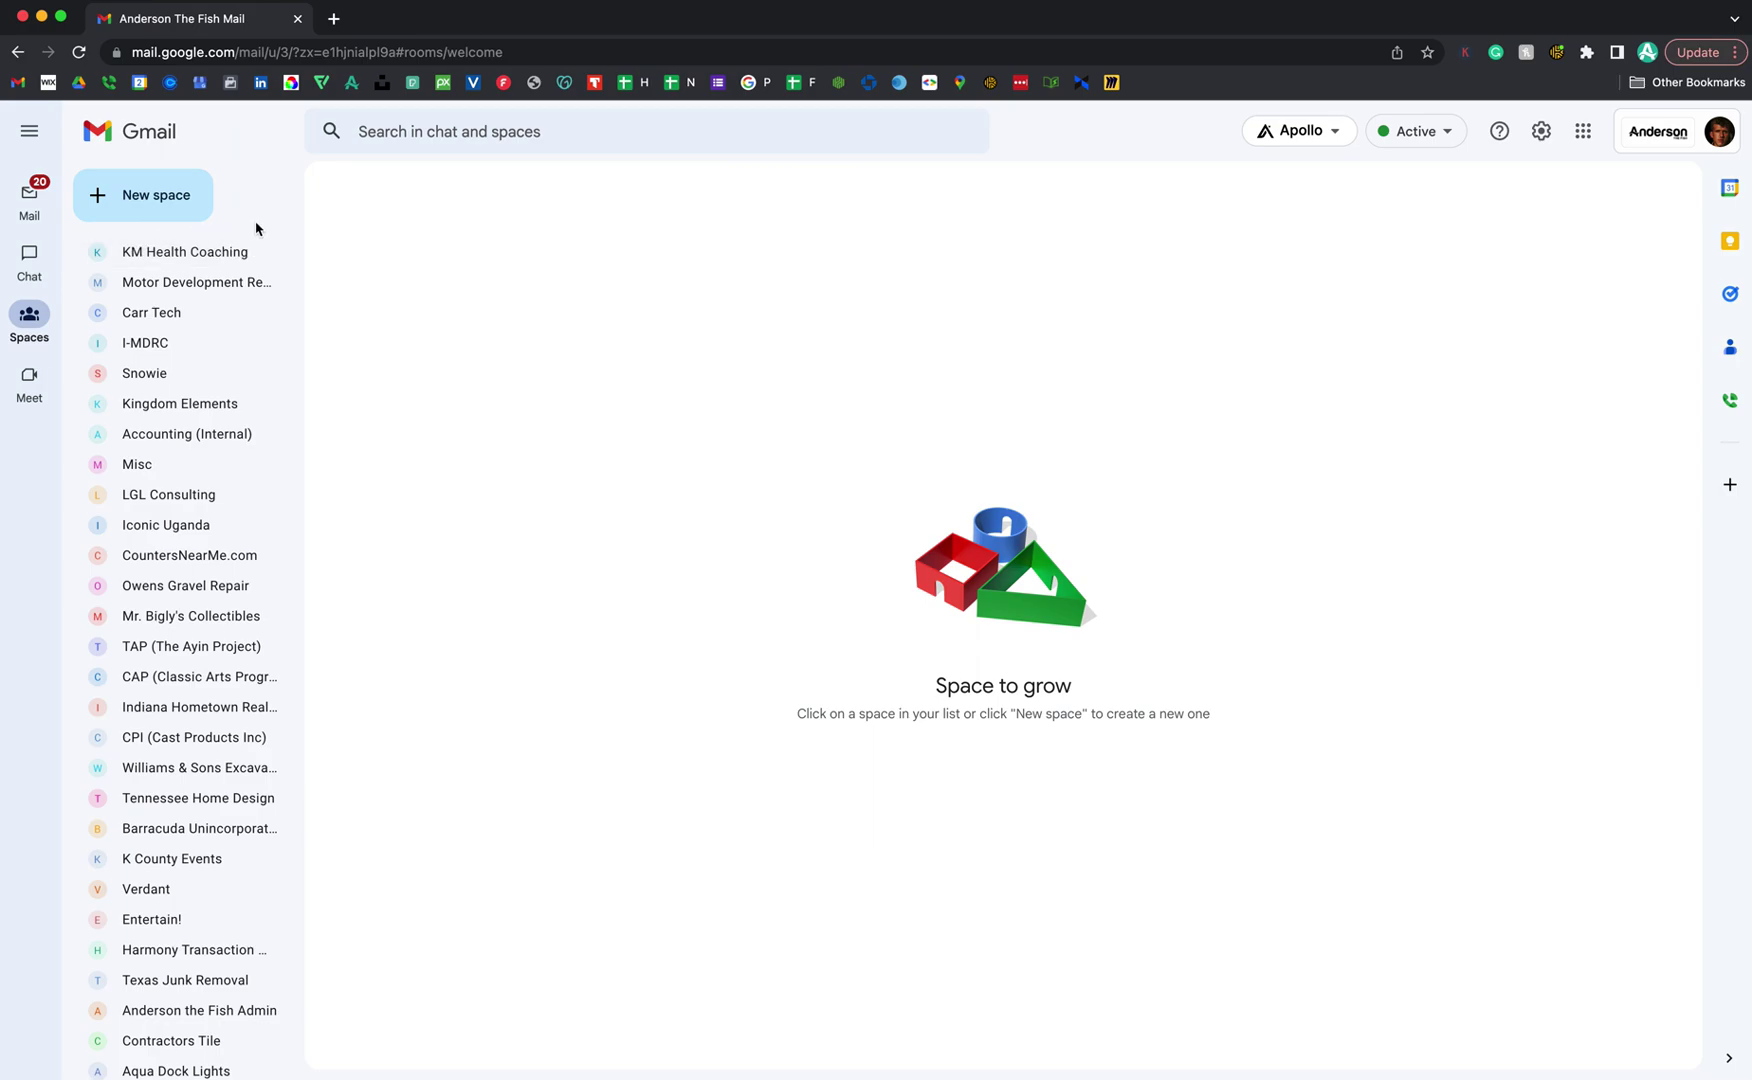
{"action": "left_click", "coordinate": [145, 193]}
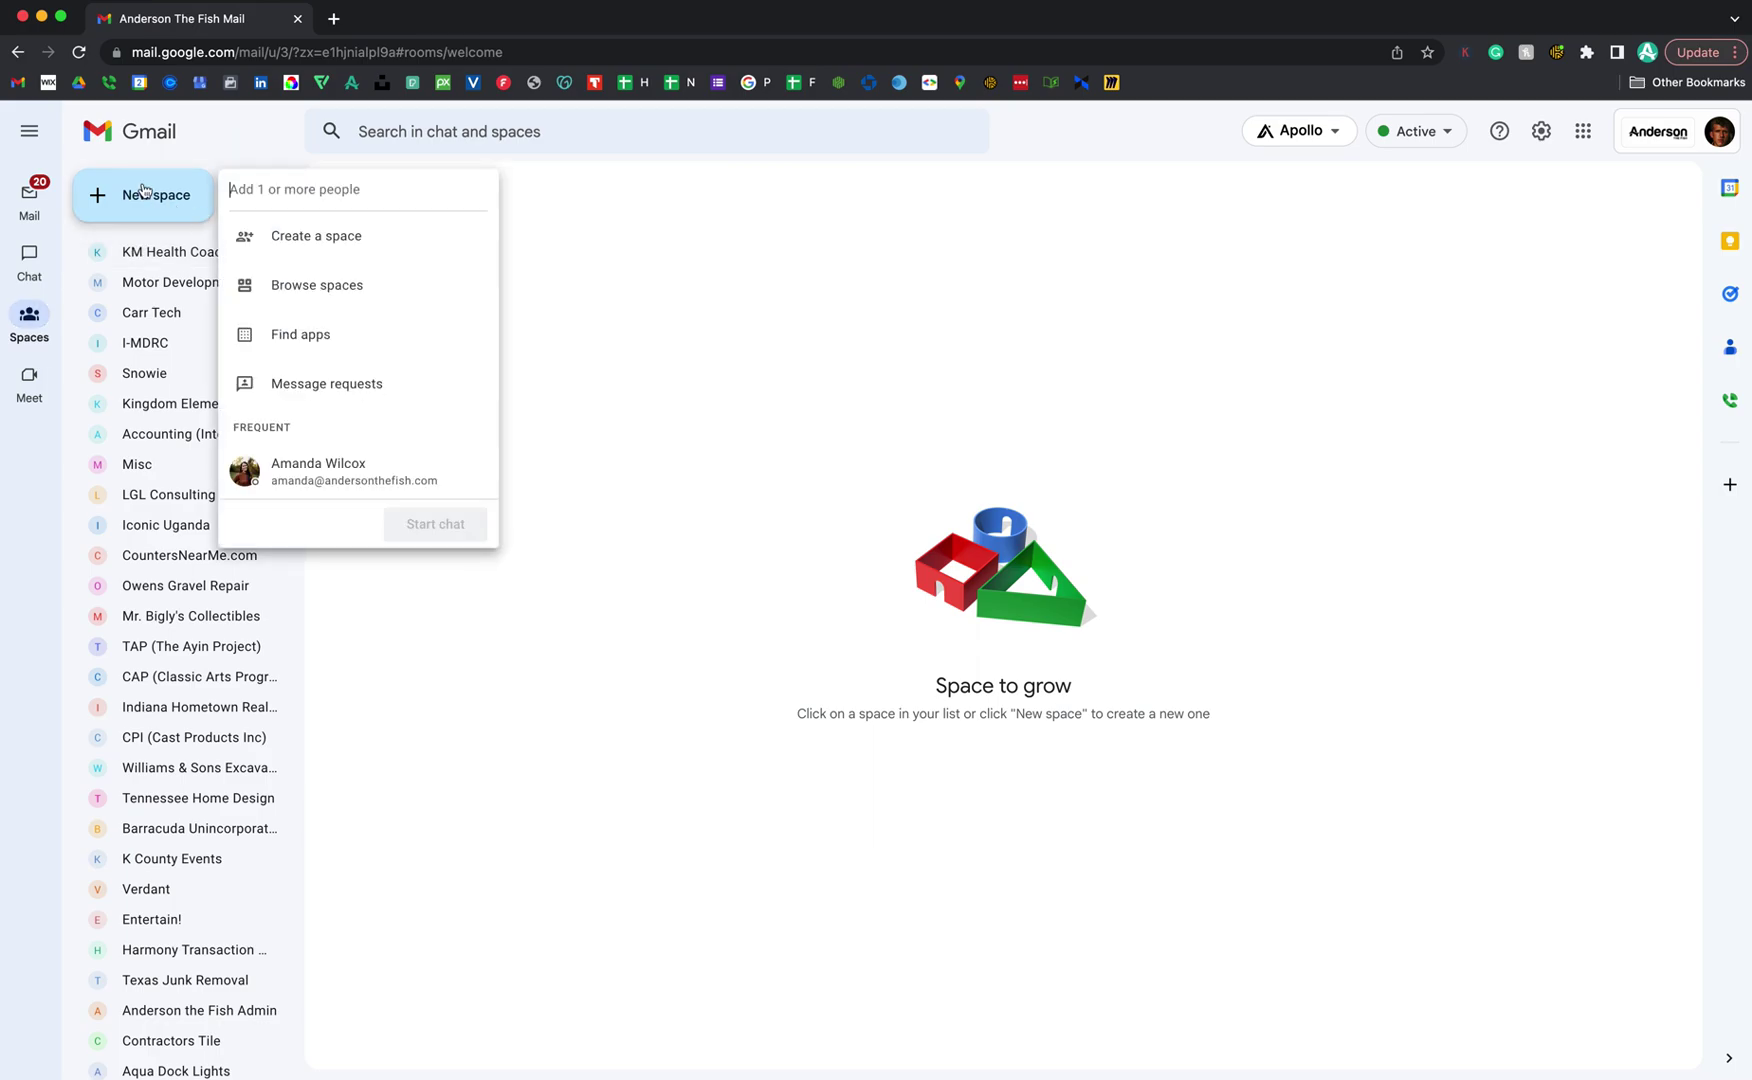
- Create a space named 'Test Space' with four suggested colleagues as members
{"action": "left_click", "coordinate": [336, 240]}
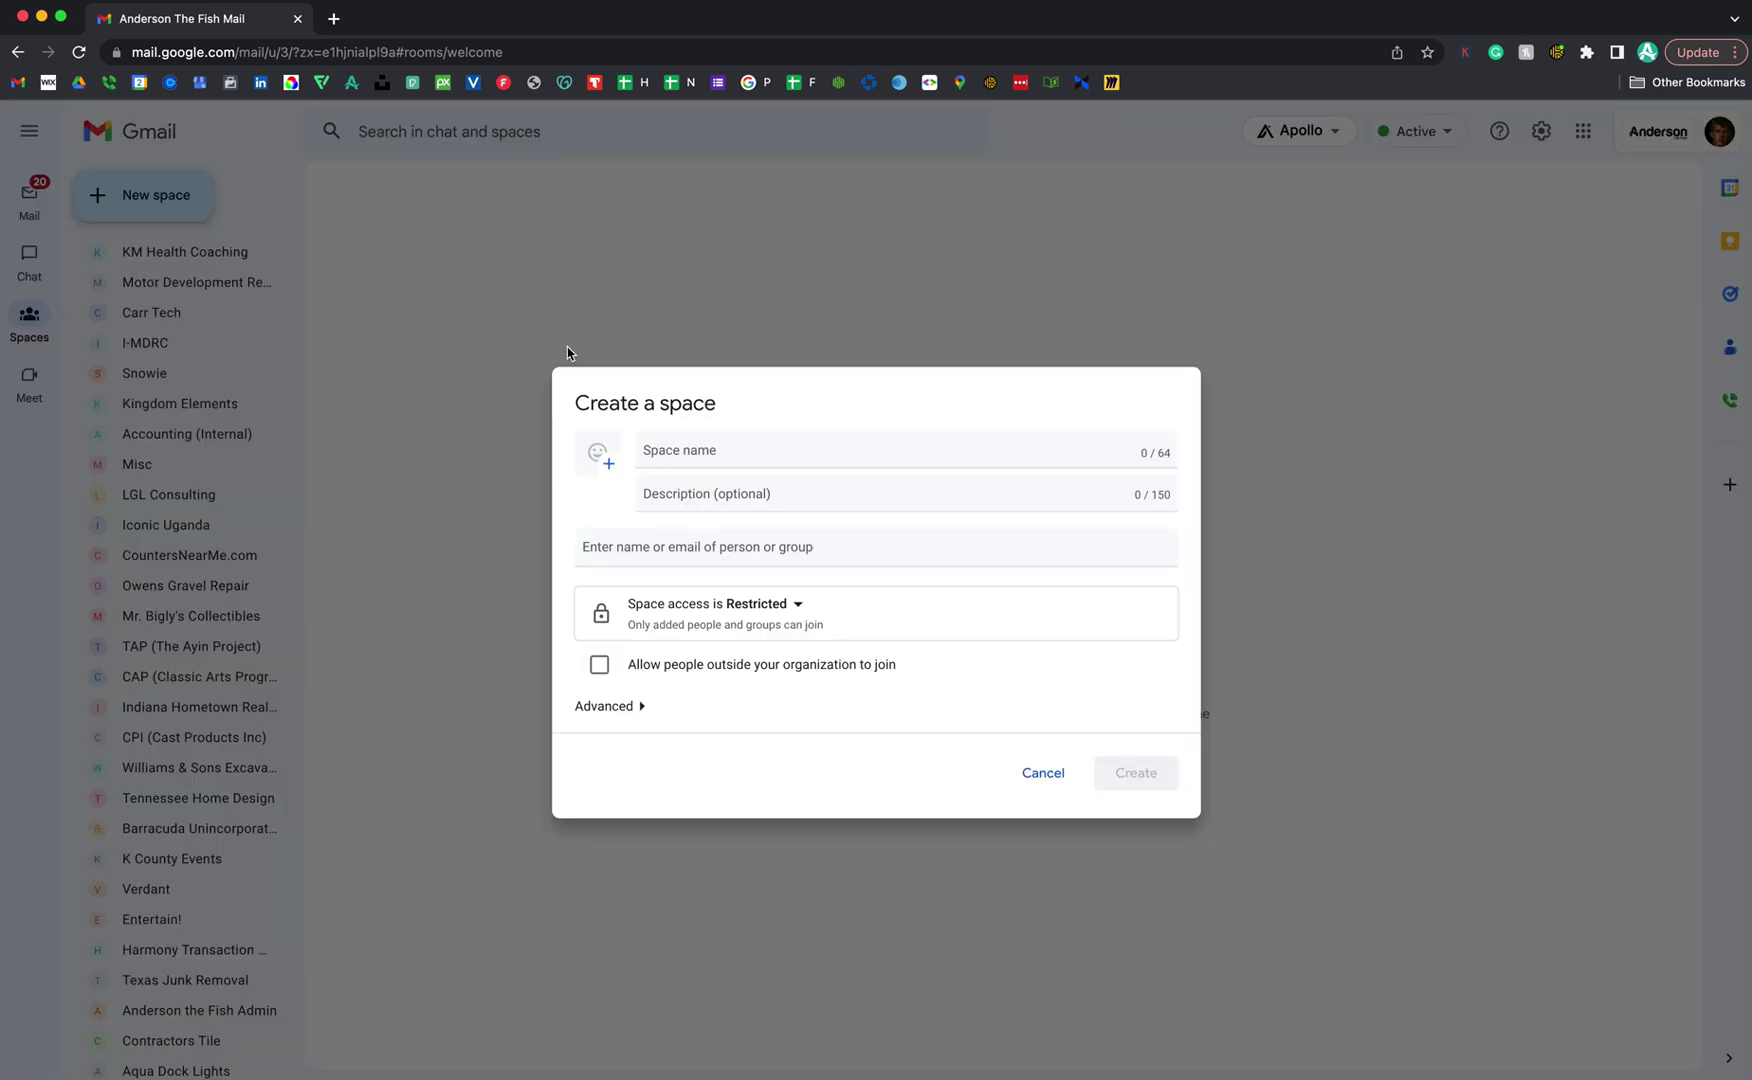
{"action": "left_click", "coordinate": [724, 443]}
{"action": "type", "text": "Test "}
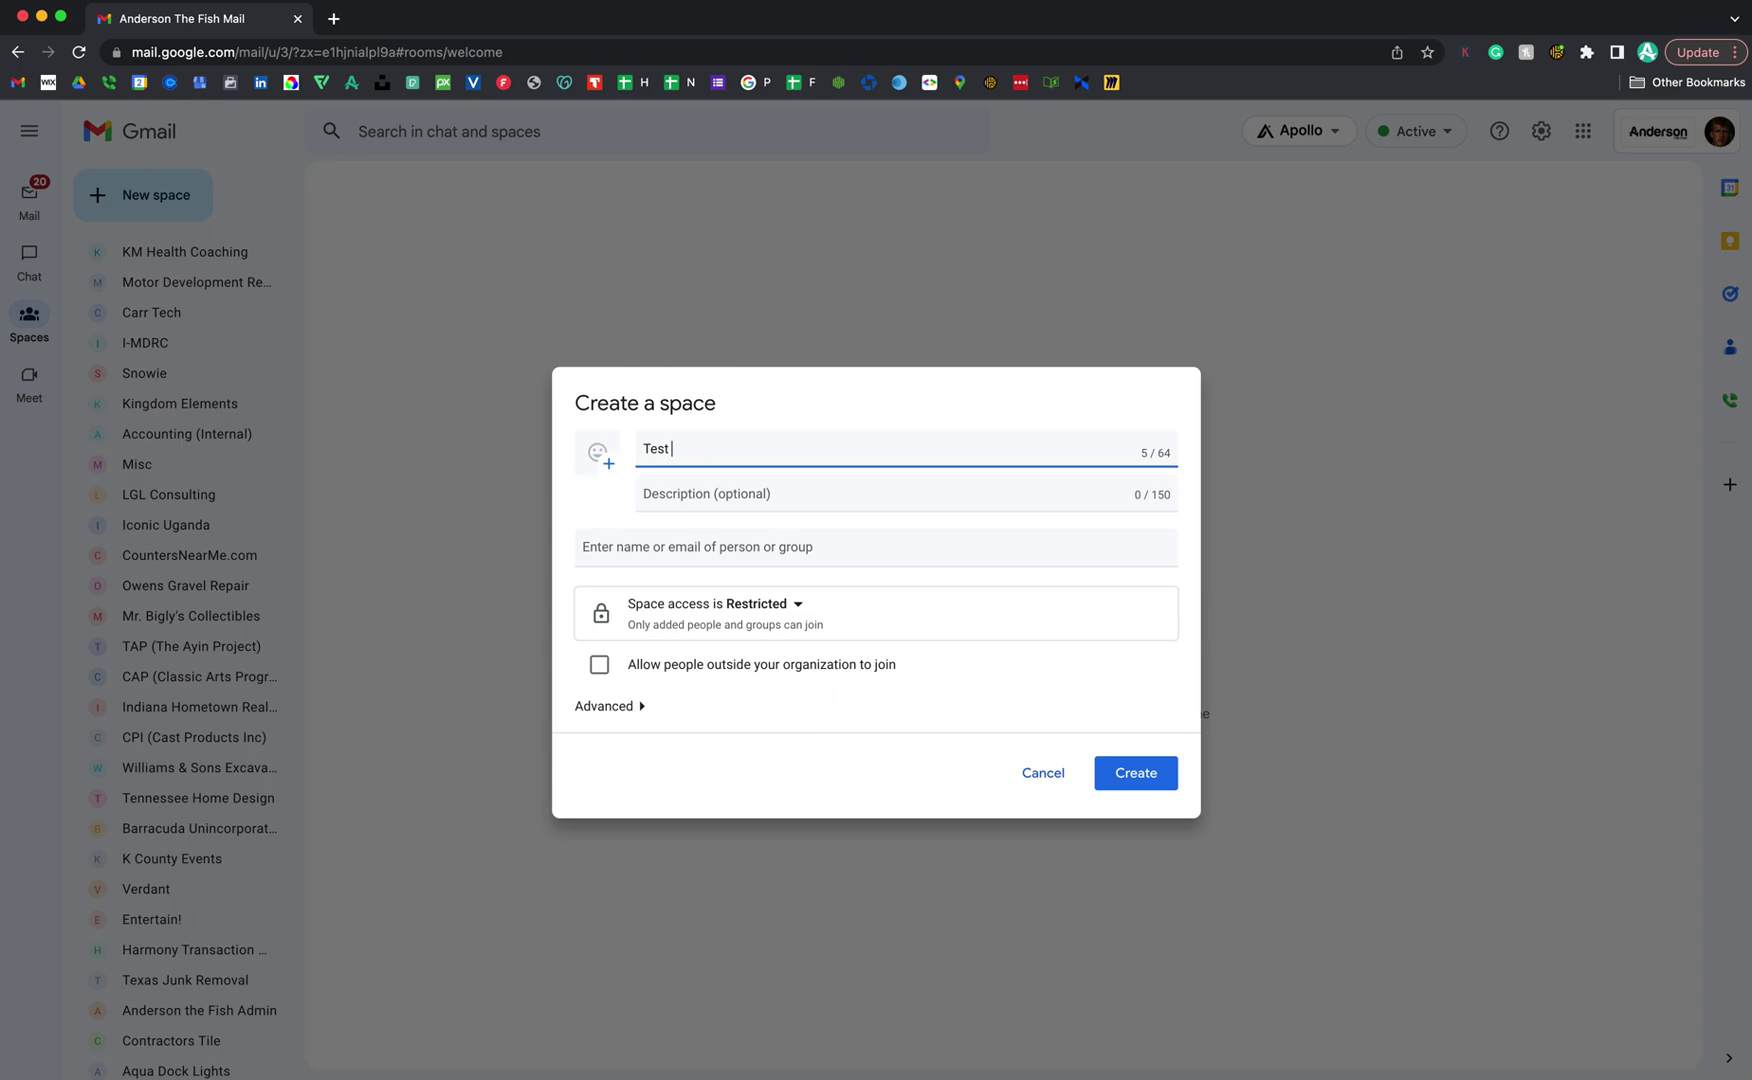
{"action": "type", "text": "Space"}
{"action": "left_click", "coordinate": [642, 550]}
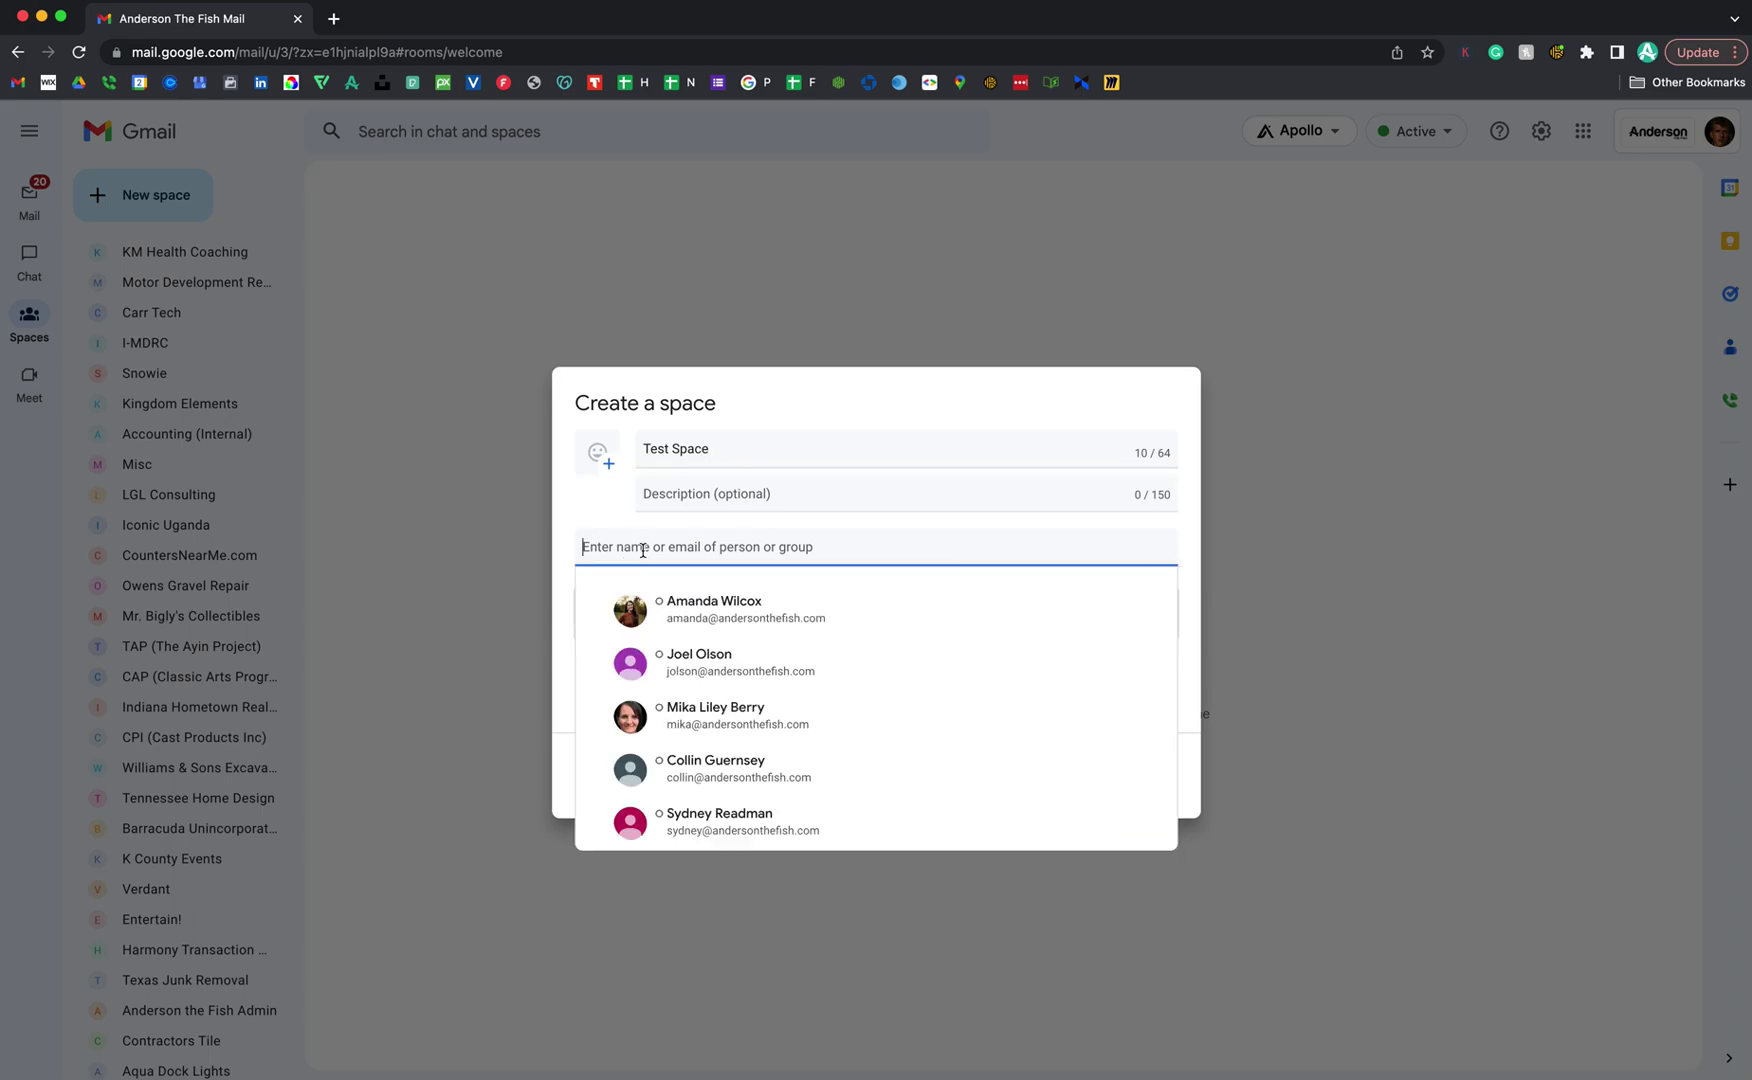
{"action": "left_click", "coordinate": [670, 612]}
{"action": "left_click", "coordinate": [731, 615]}
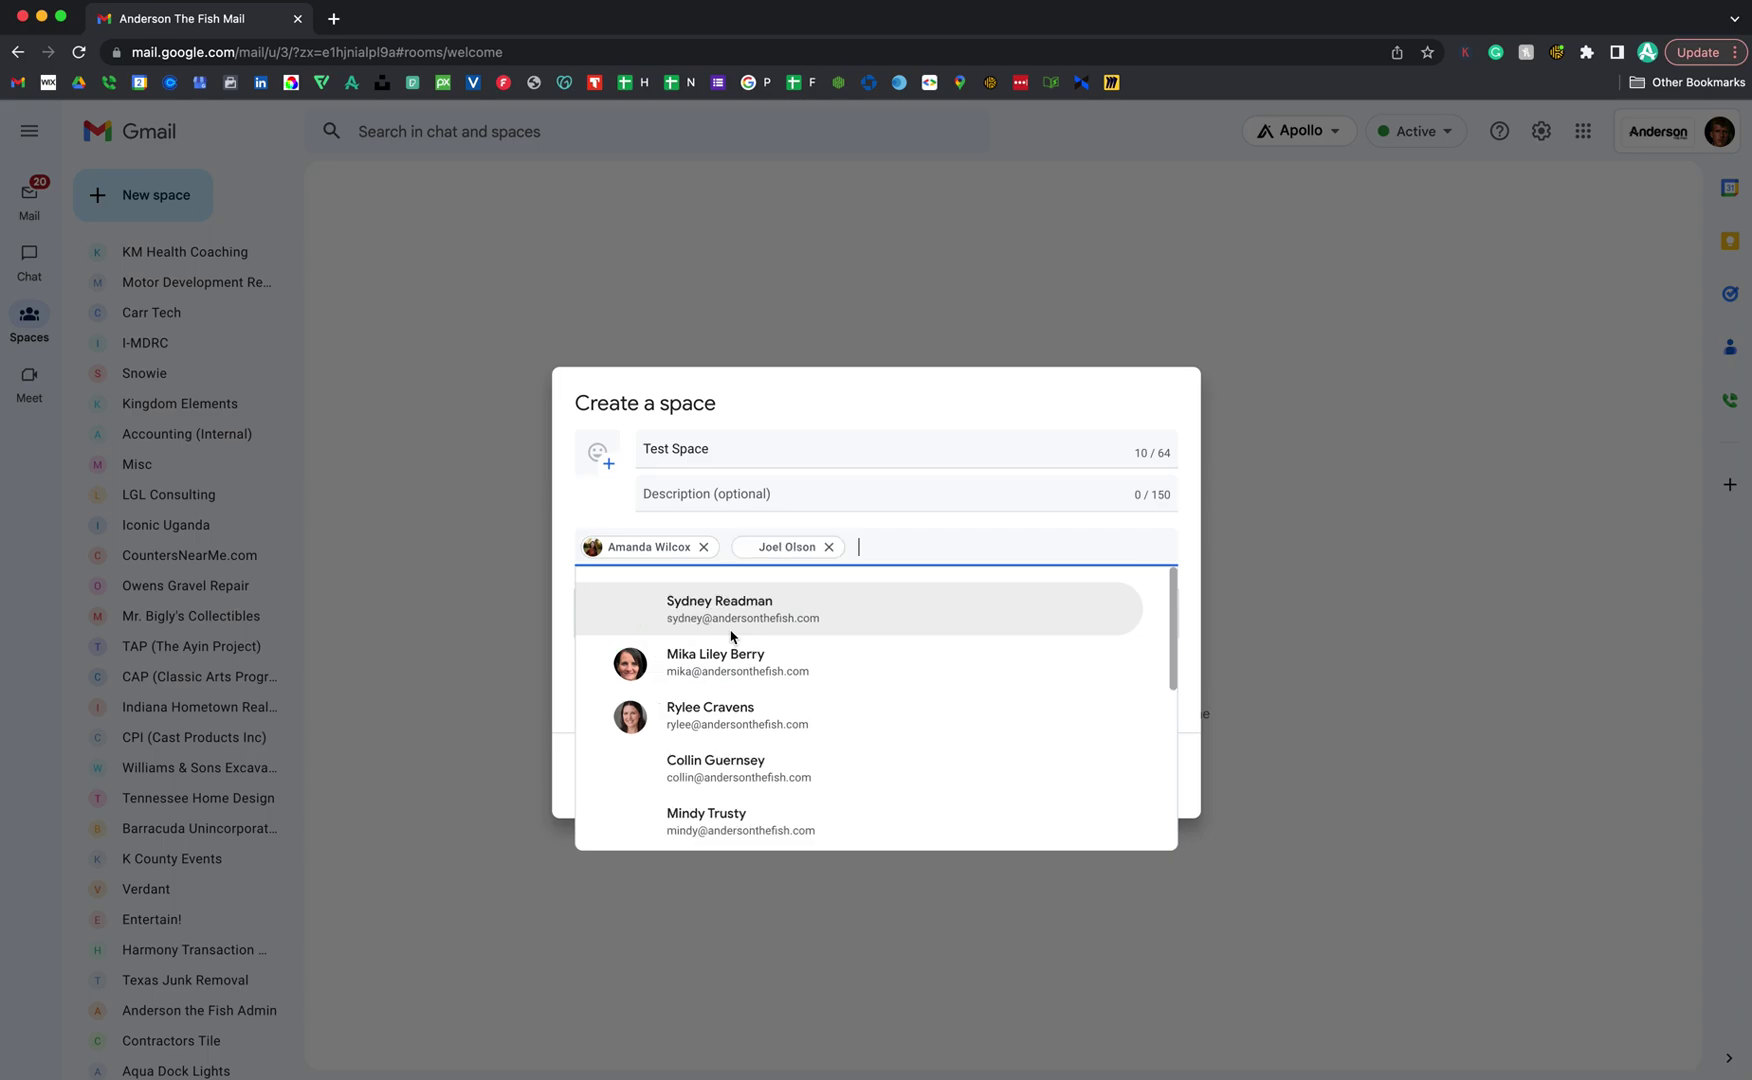
{"action": "left_click", "coordinate": [729, 620]}
{"action": "left_click", "coordinate": [729, 620]}
{"action": "left_click", "coordinate": [1195, 575]}
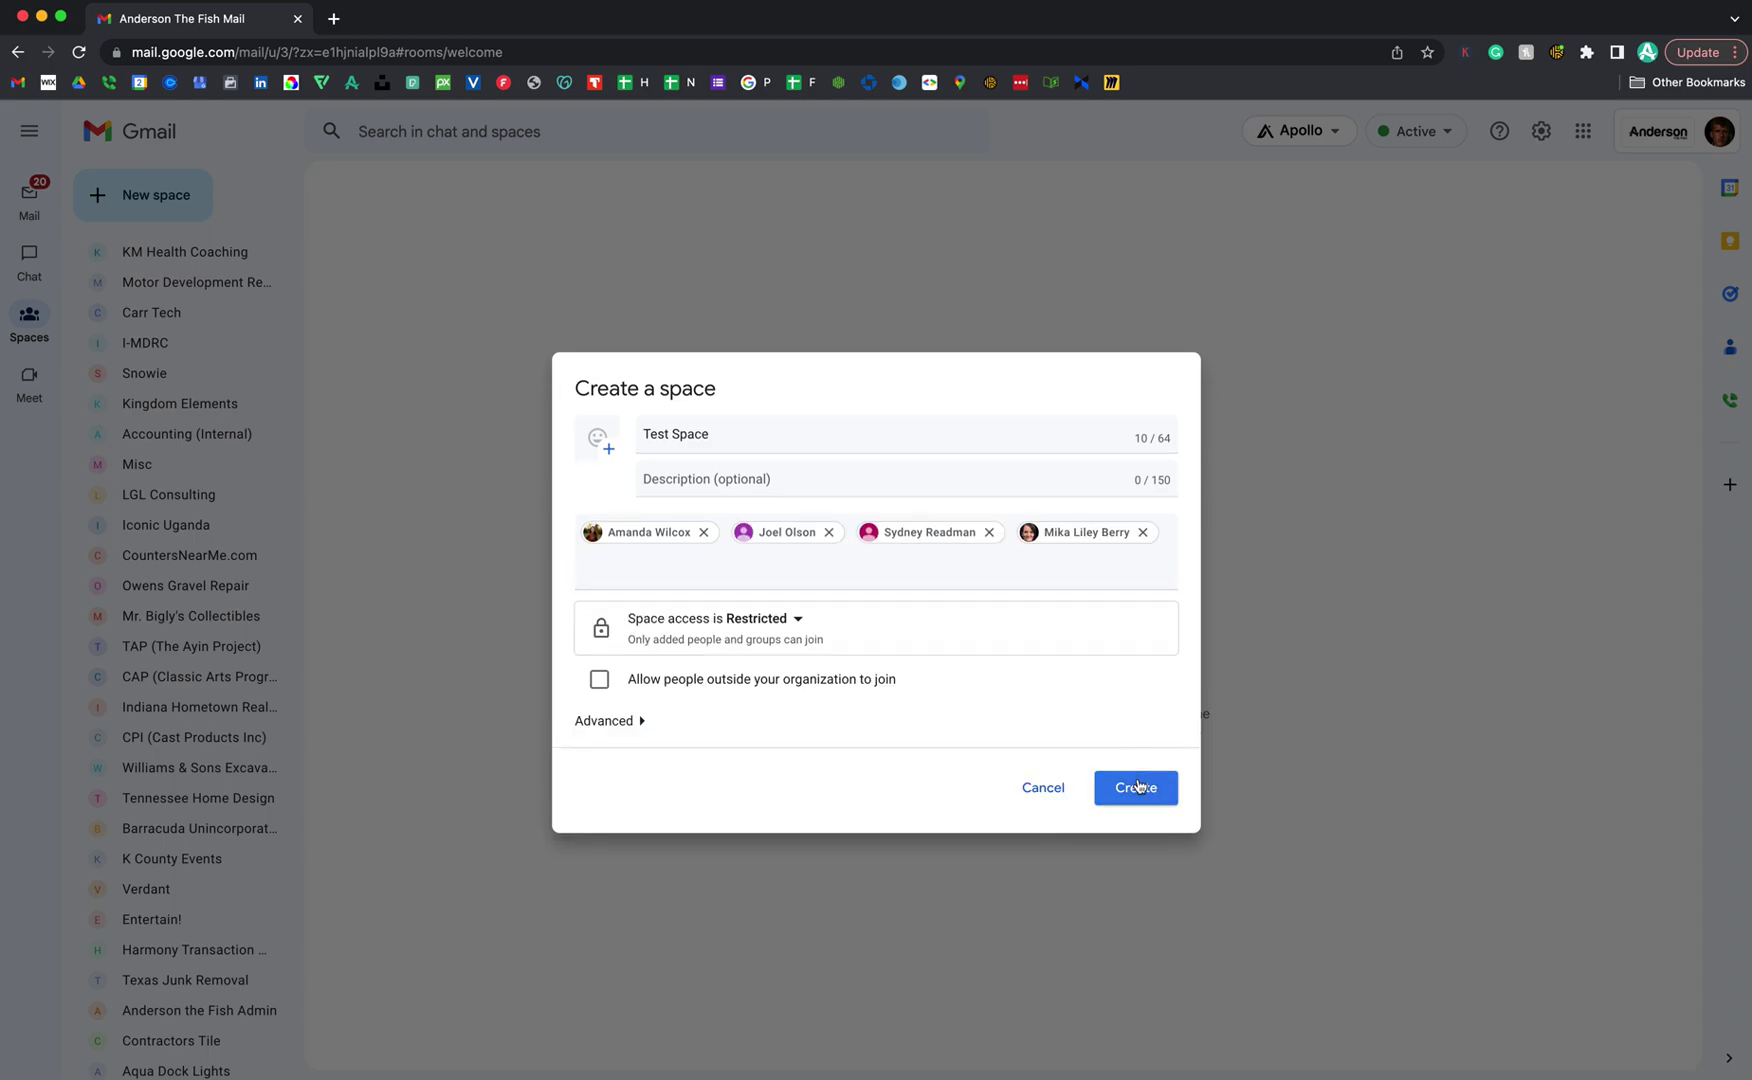
{"action": "left_click", "coordinate": [1137, 786]}
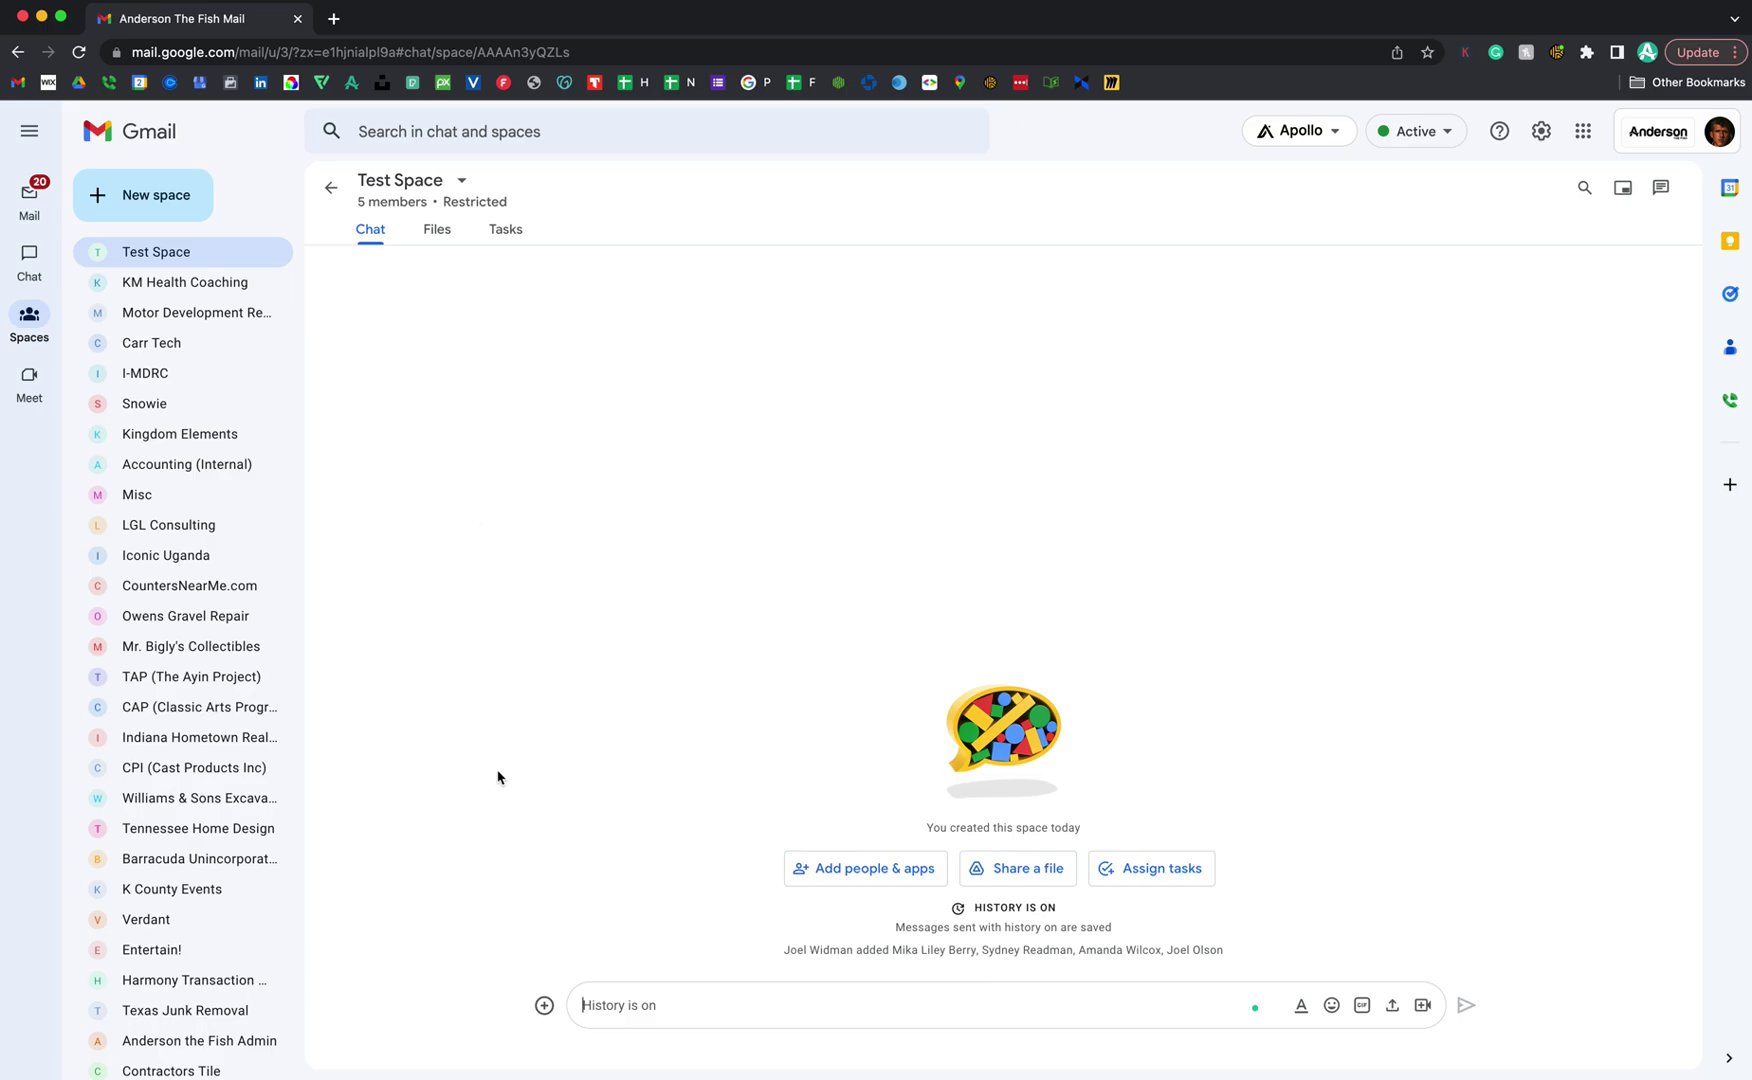
- Look through the space's Tasks, Files and Chat tabs, ending on Tasks
{"action": "left_click", "coordinate": [502, 231]}
{"action": "left_click", "coordinate": [433, 234]}
{"action": "left_click", "coordinate": [370, 232]}
{"action": "left_click", "coordinate": [498, 246]}
- Add the task 'Send the report to the test client', due Mar 9, assigned to a member
{"action": "left_click", "coordinate": [401, 316]}
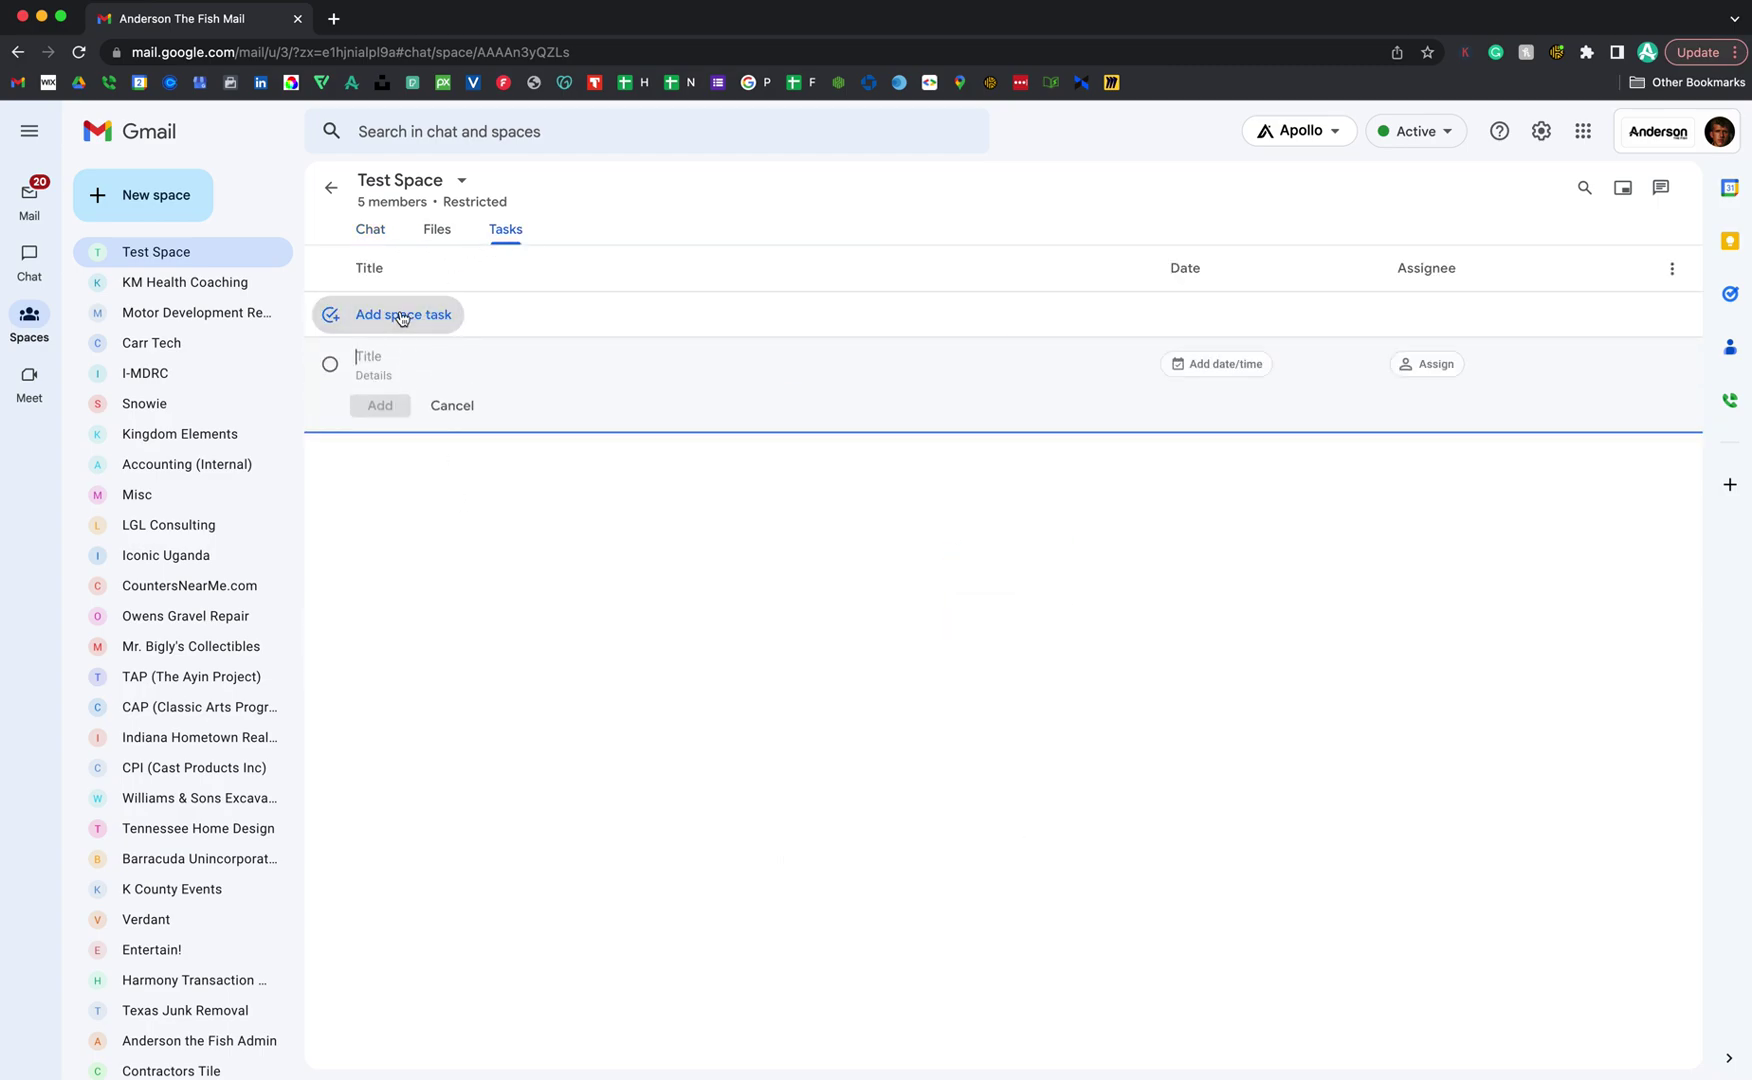
{"action": "type", "text": "t"}
{"action": "key", "text": "BackSpace"}
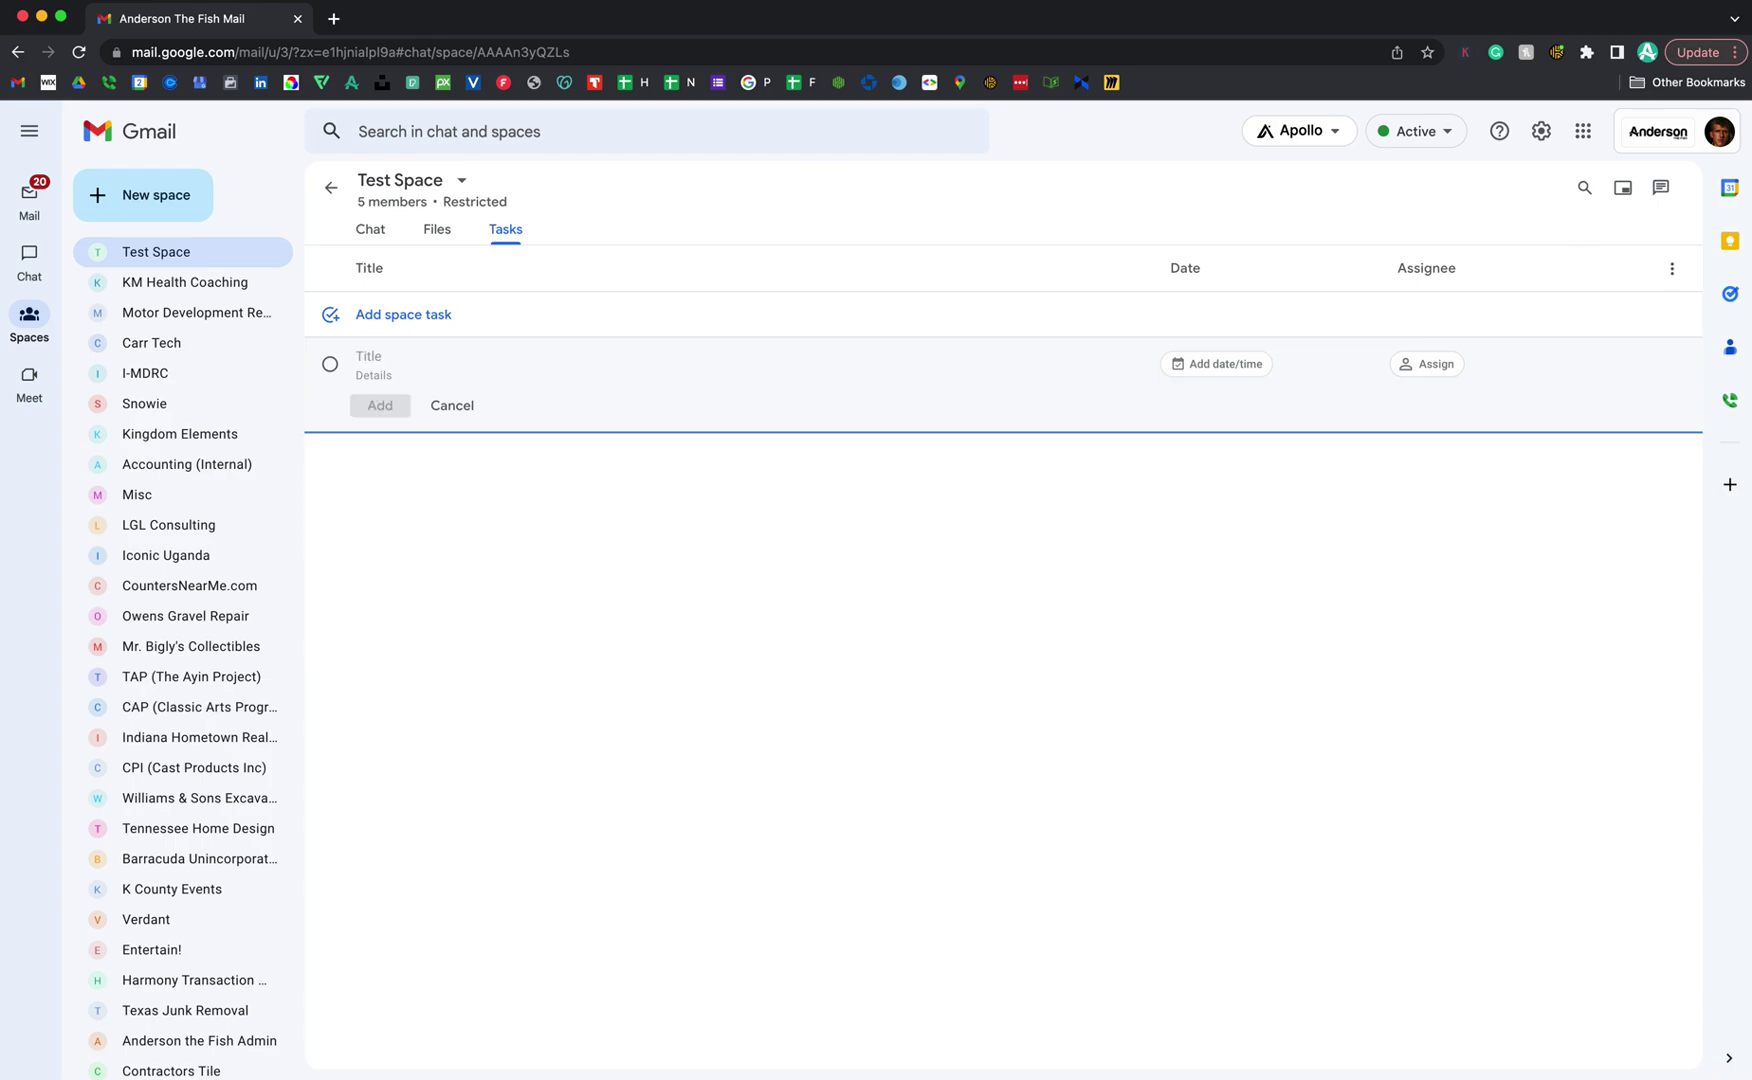
{"action": "type", "text": "Se"}
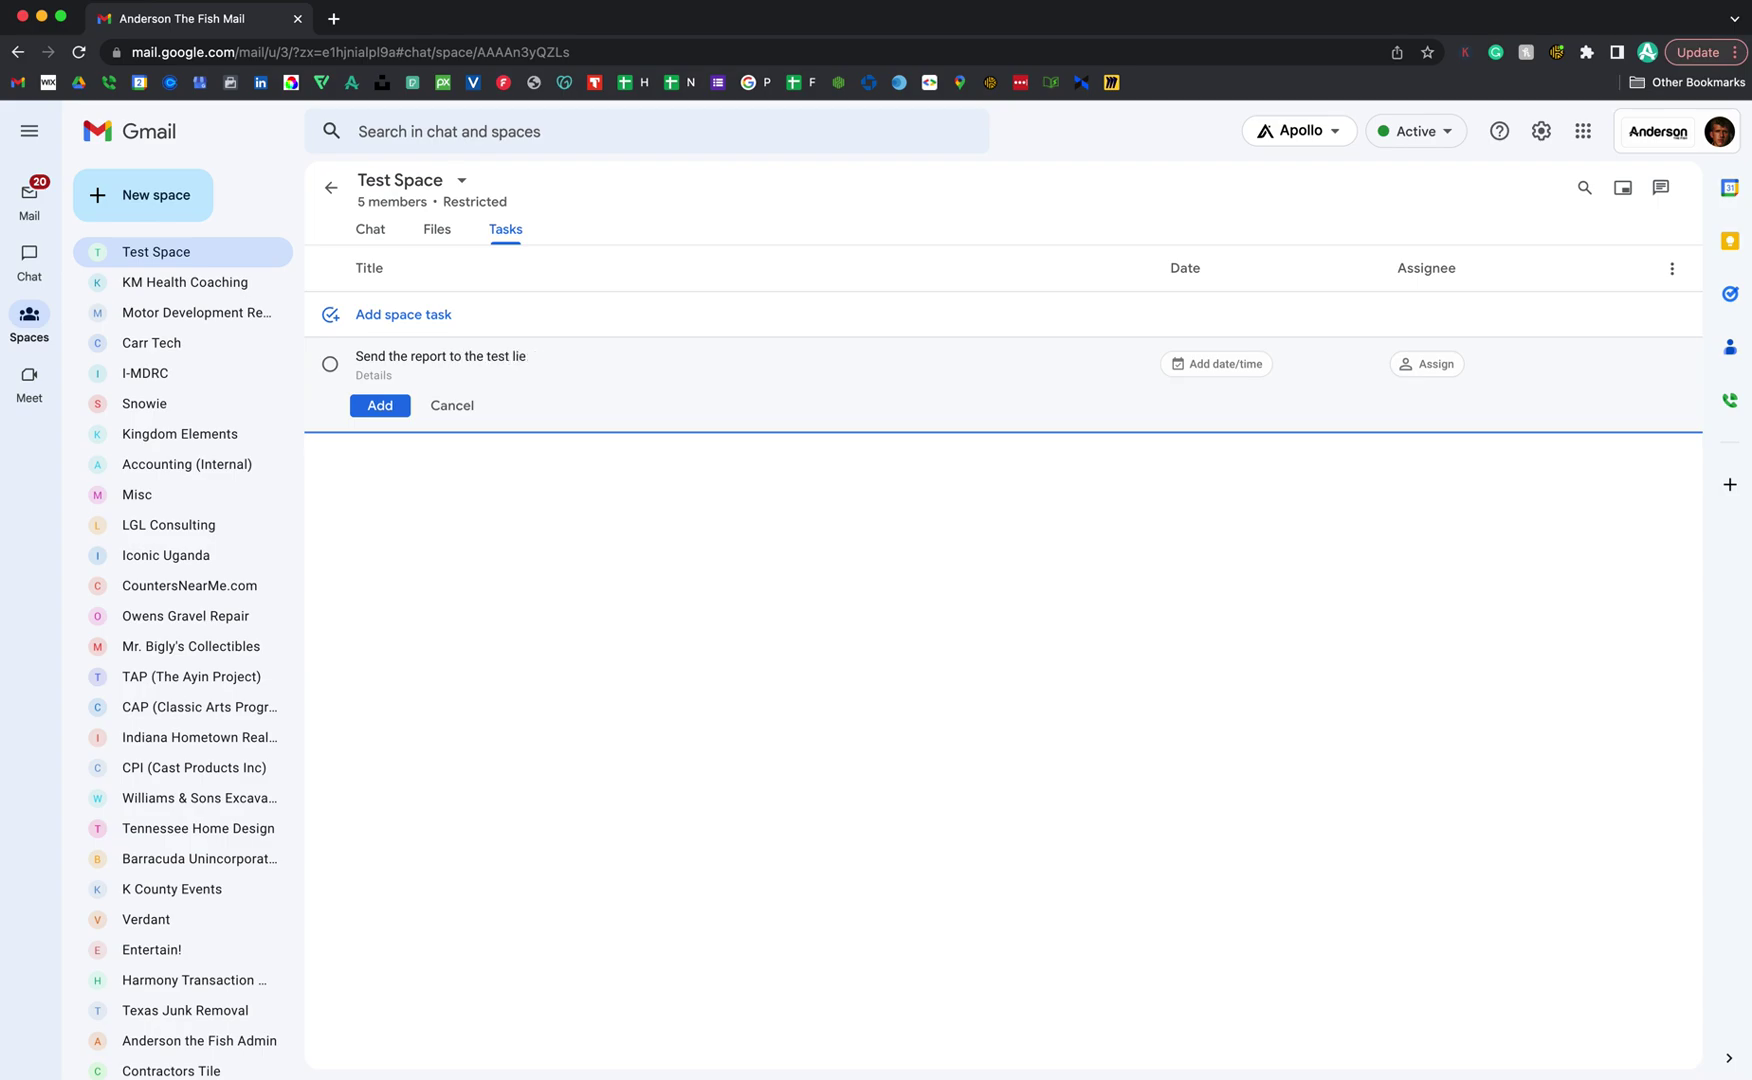
{"action": "left_click", "coordinate": [1197, 364]}
{"action": "left_click", "coordinate": [1051, 440]}
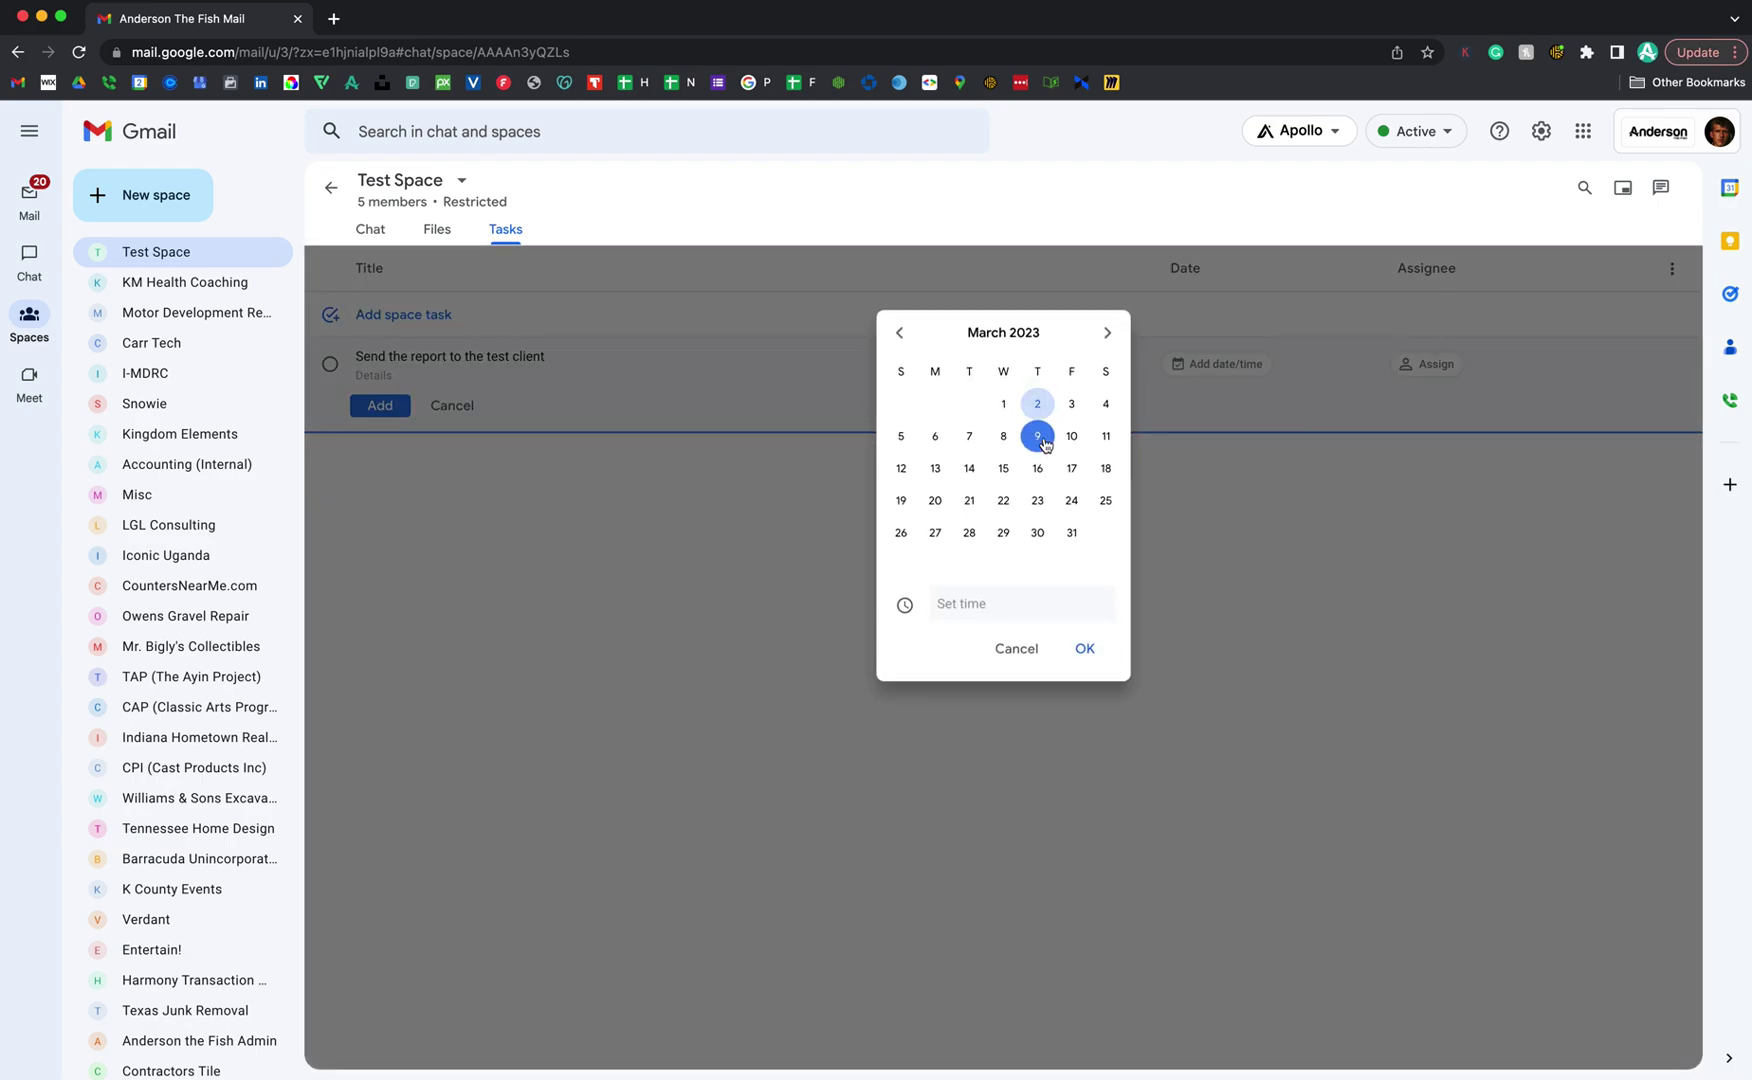
{"action": "left_click", "coordinate": [1090, 656]}
{"action": "left_click", "coordinate": [1436, 364]}
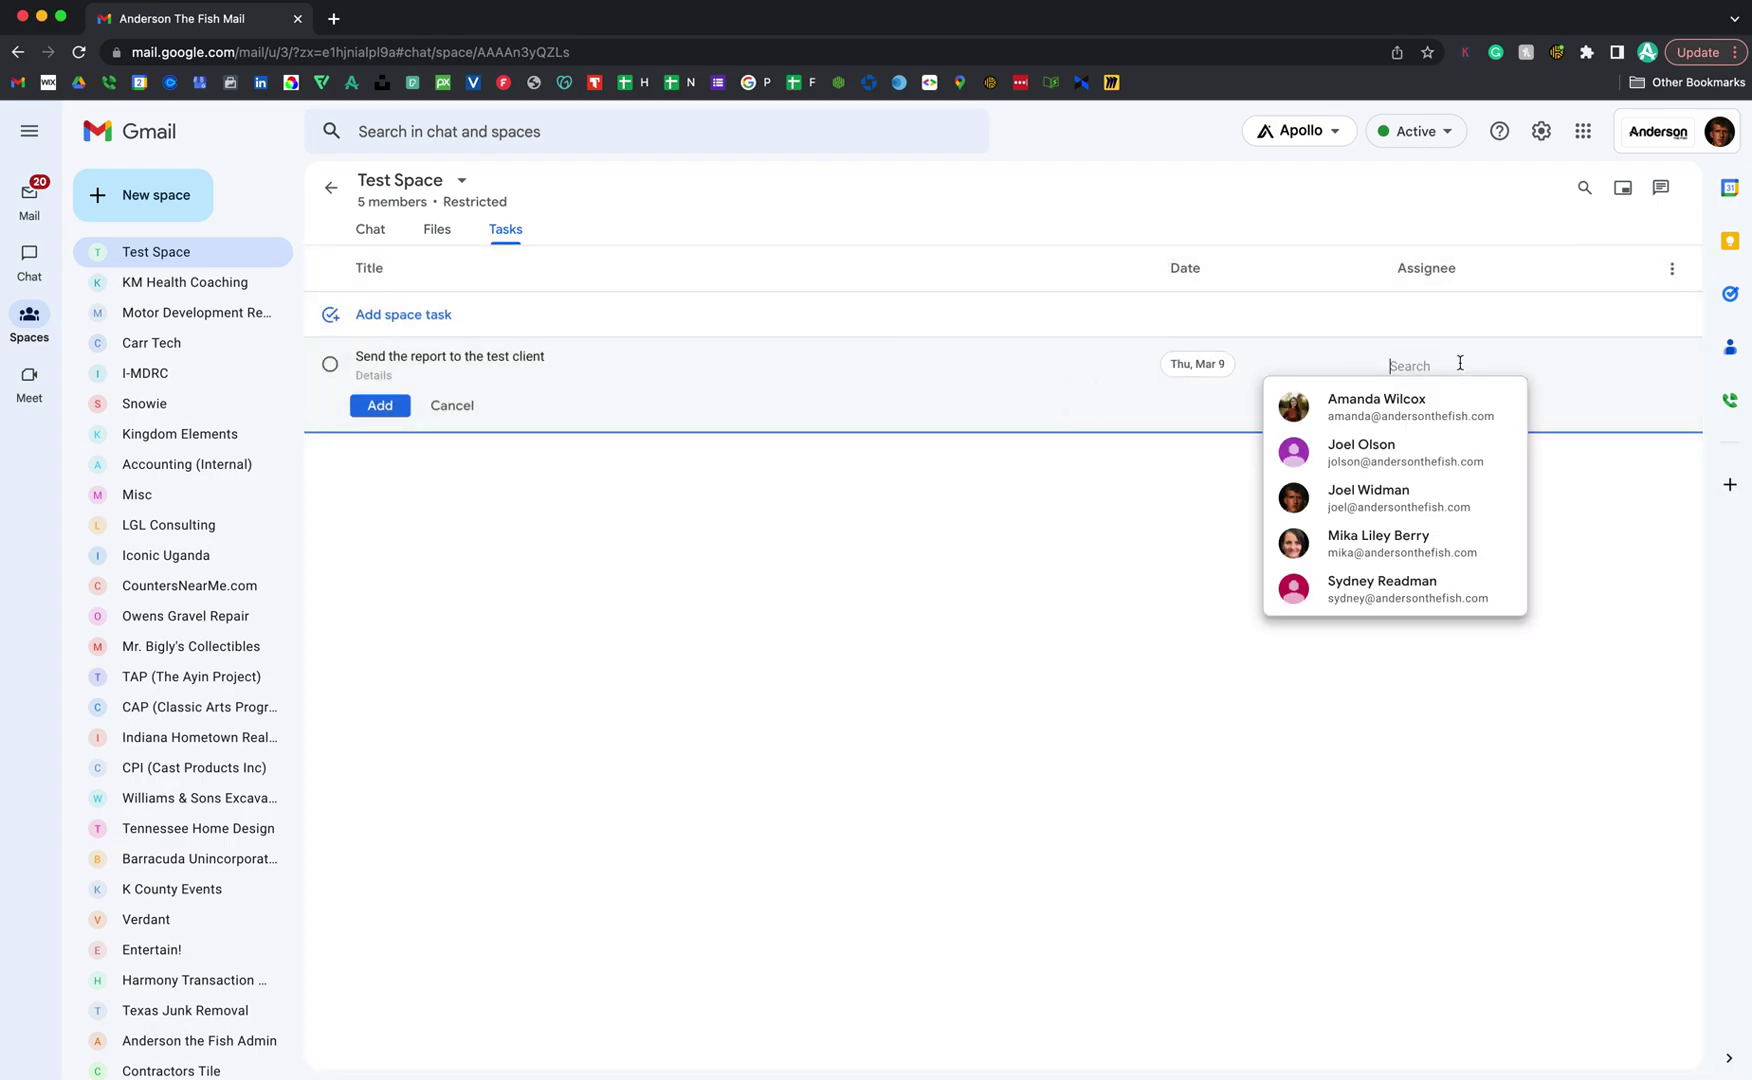
{"action": "left_click", "coordinate": [1364, 600]}
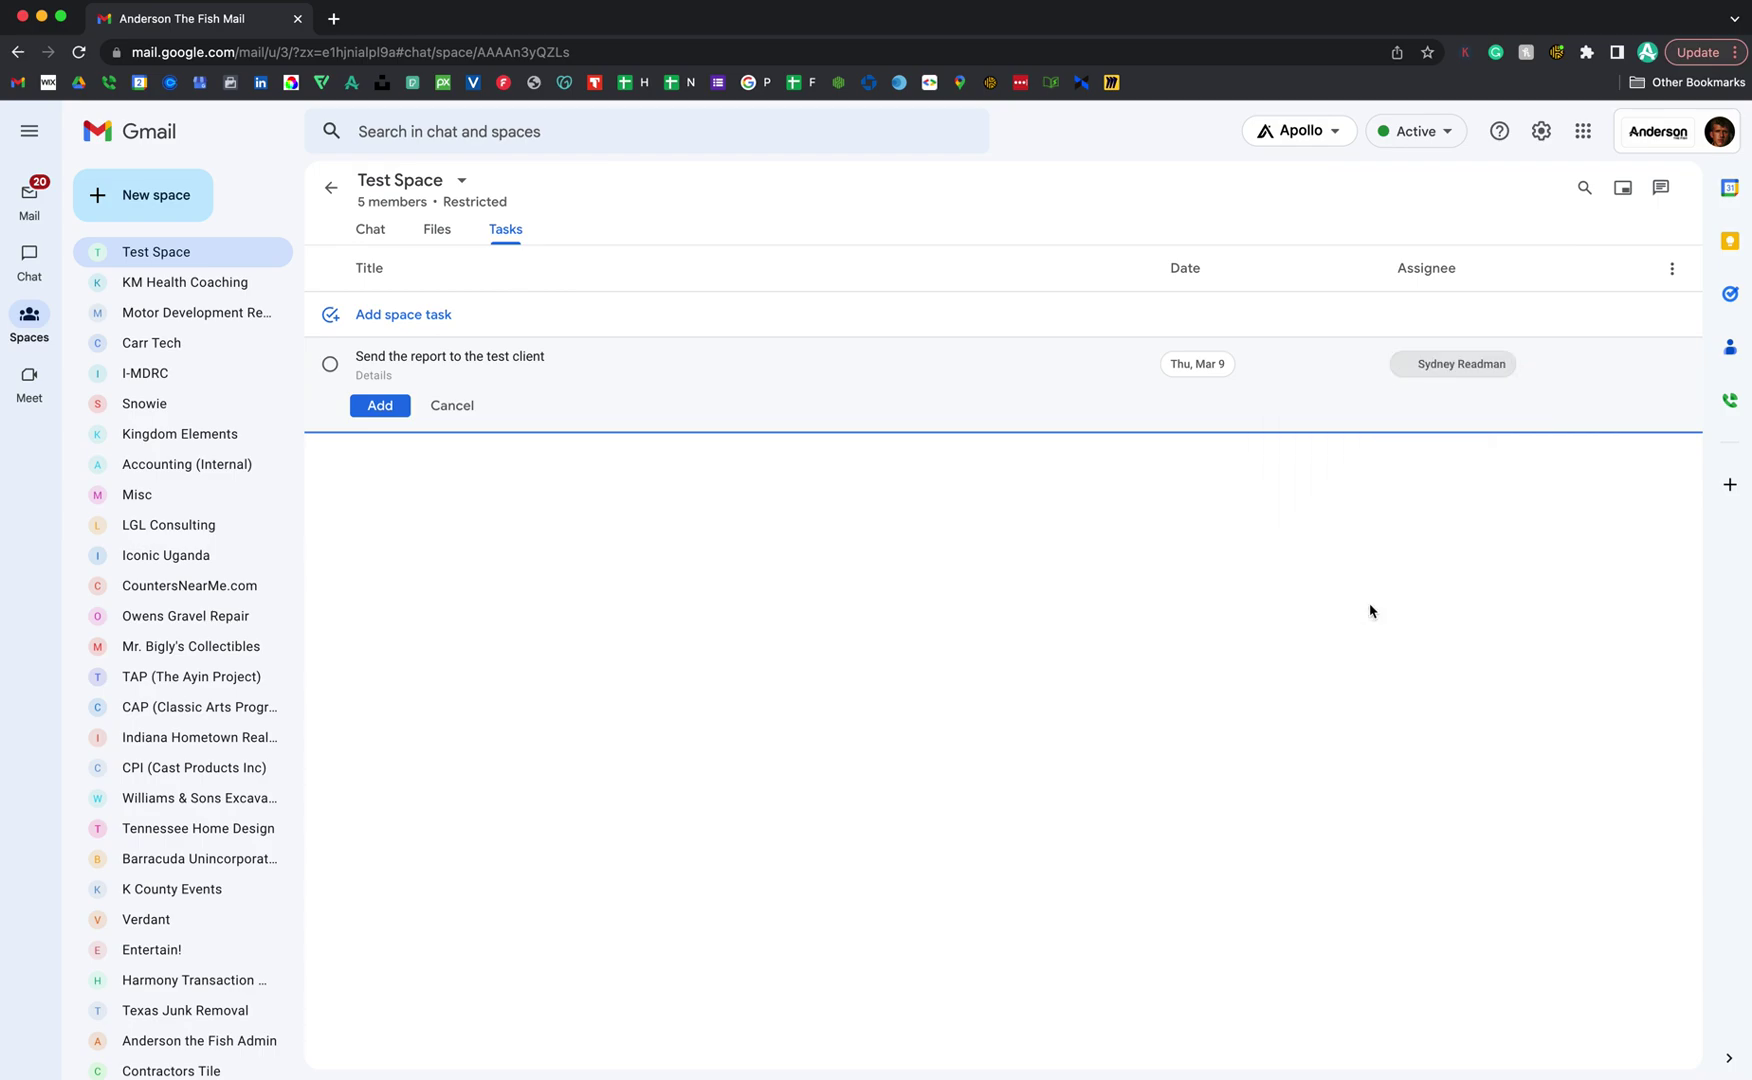
{"action": "left_click", "coordinate": [381, 406]}
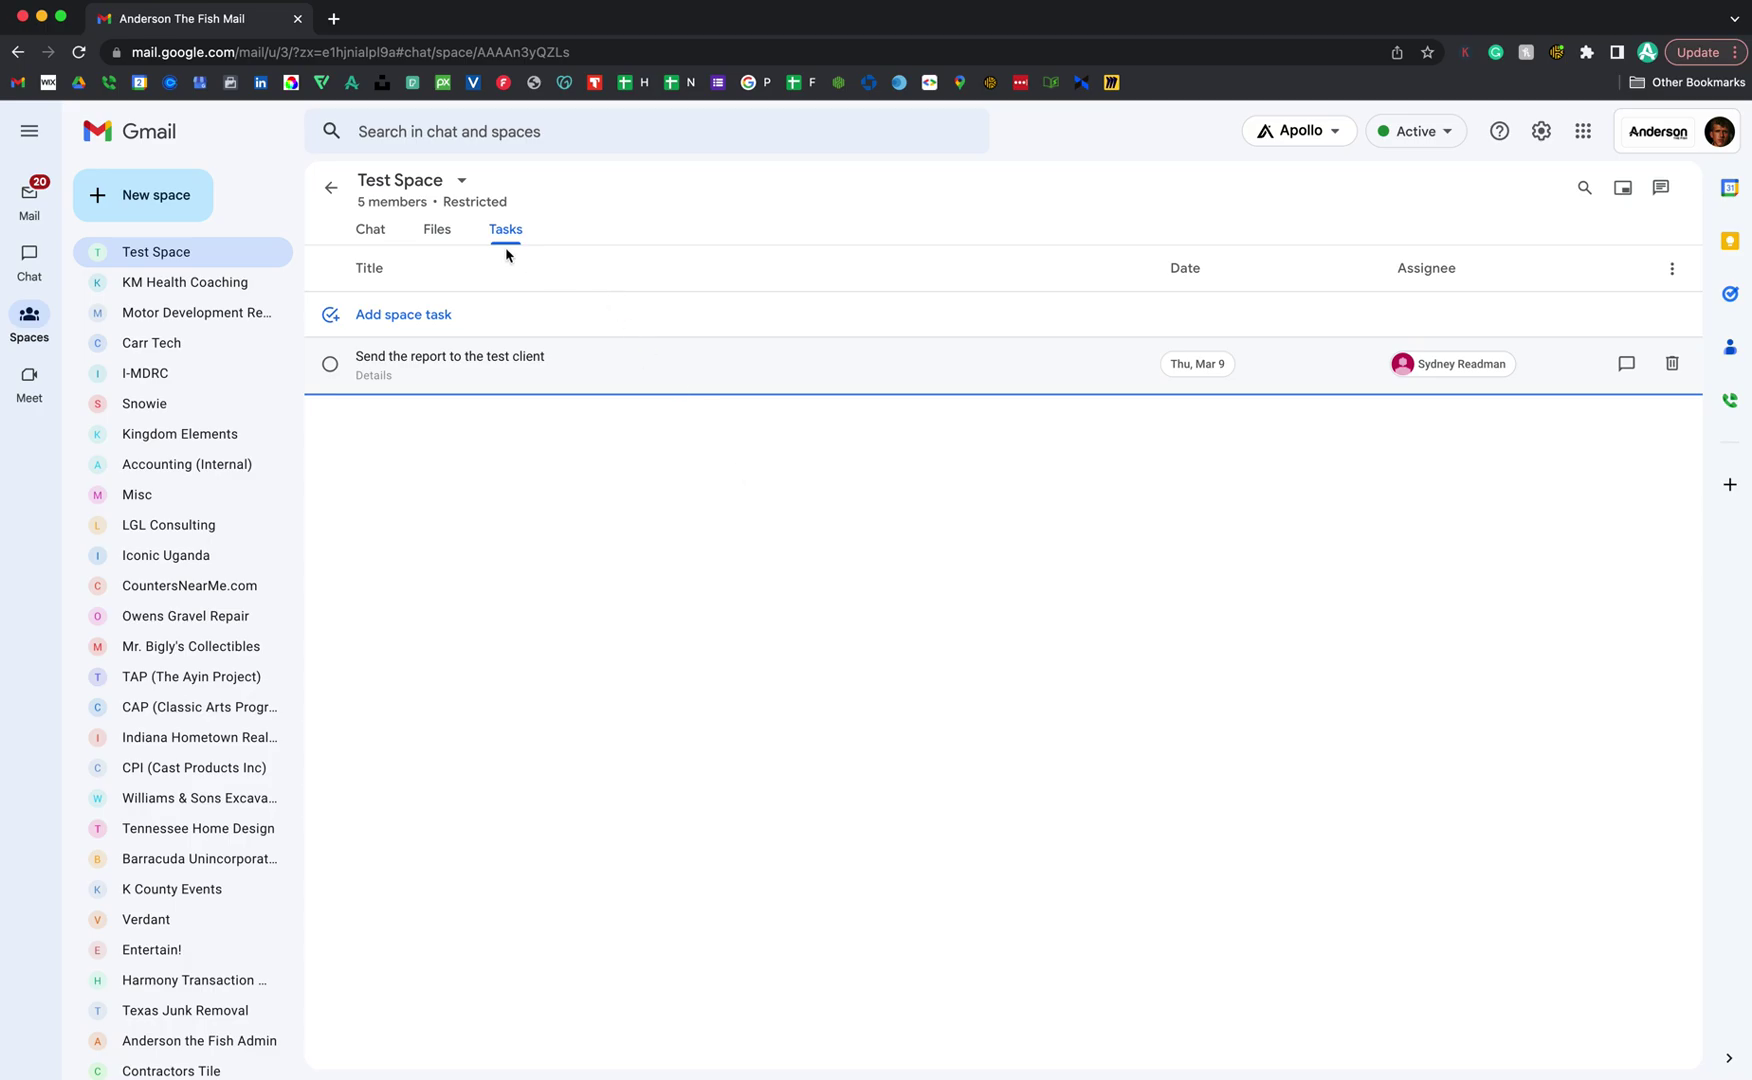
{"action": "left_click", "coordinate": [371, 231]}
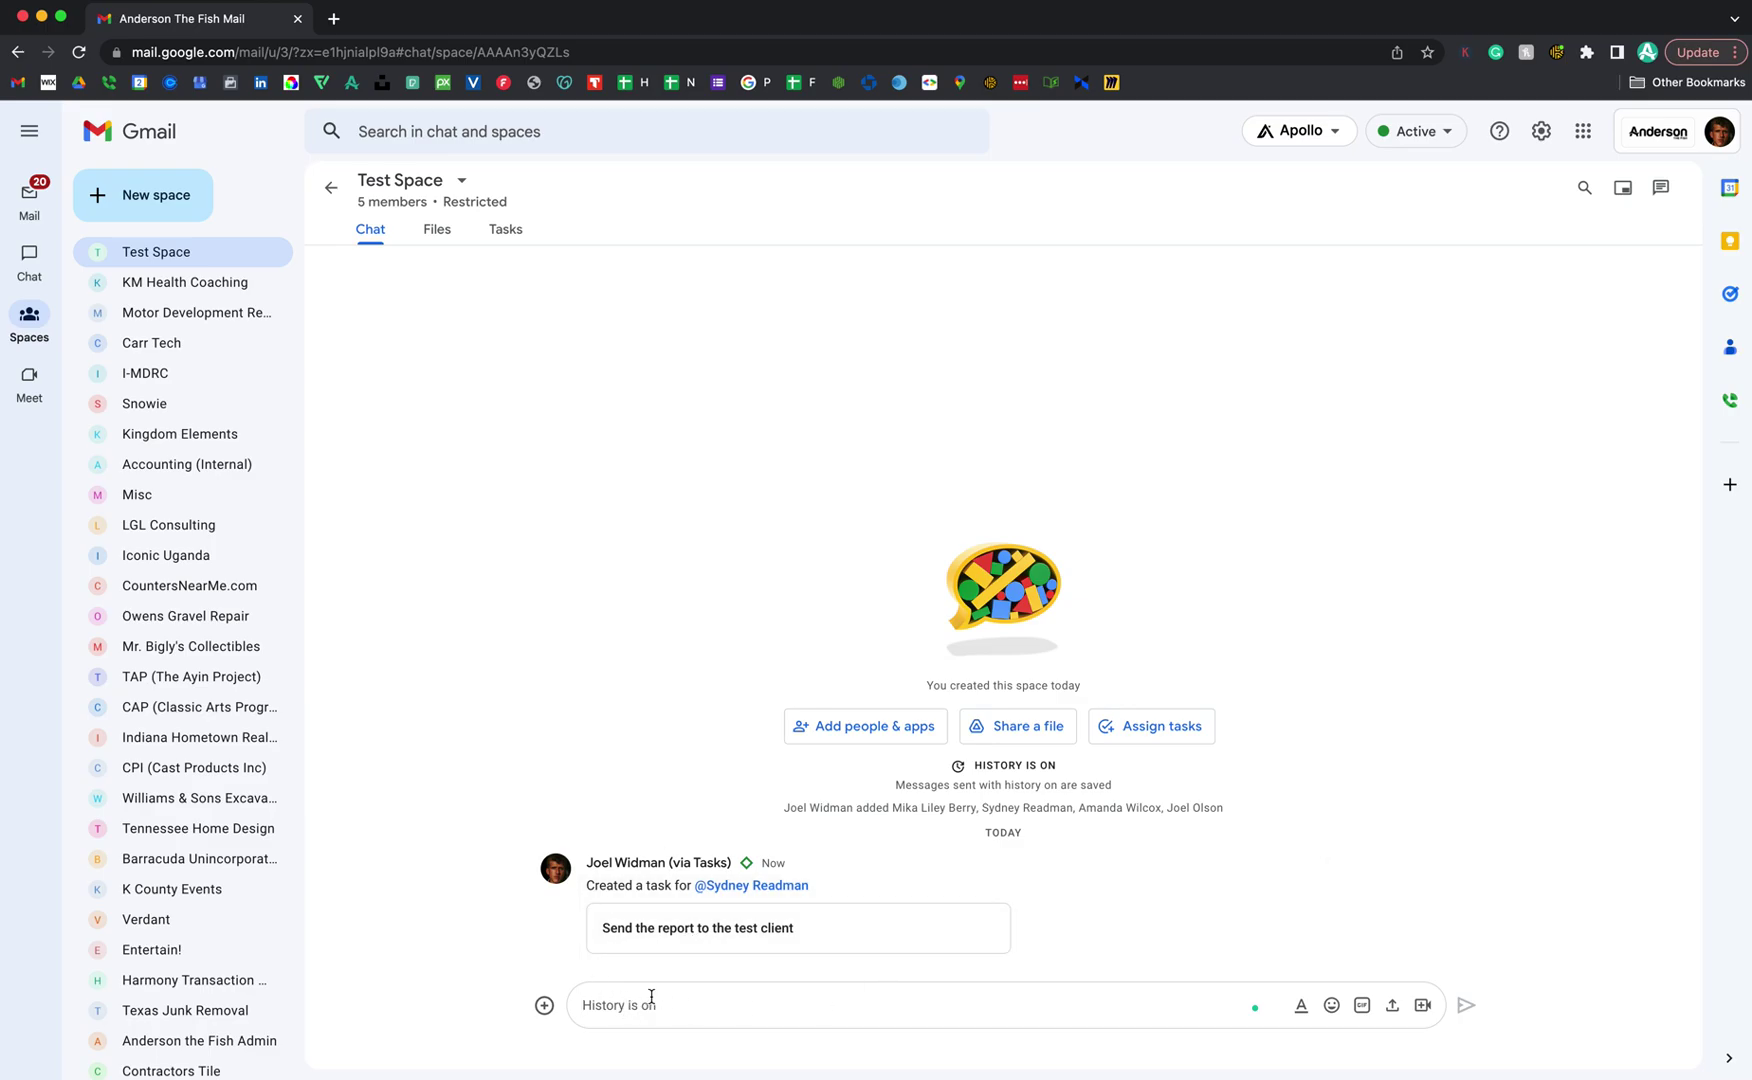
- Send the chat reply 'What the heck are you talking about, boss?' without any member mention
{"action": "type", "text": "@Joel"}
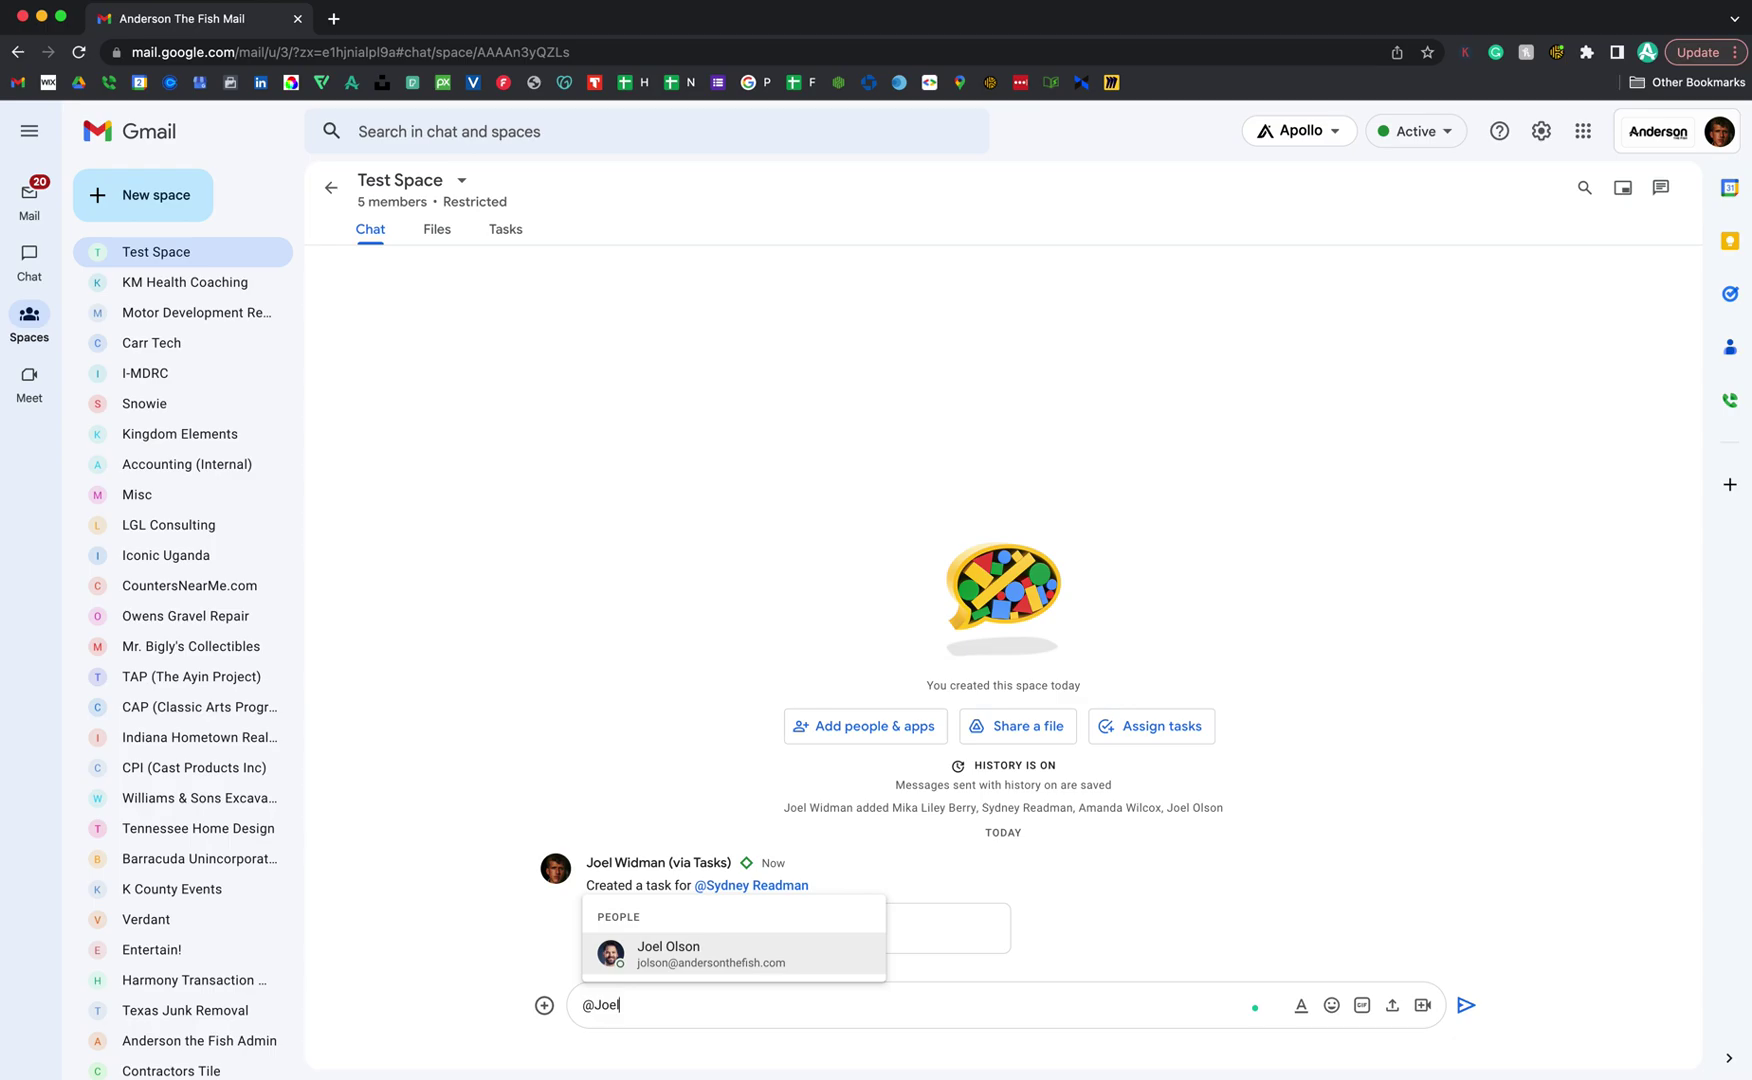
{"action": "key", "text": "Return"}
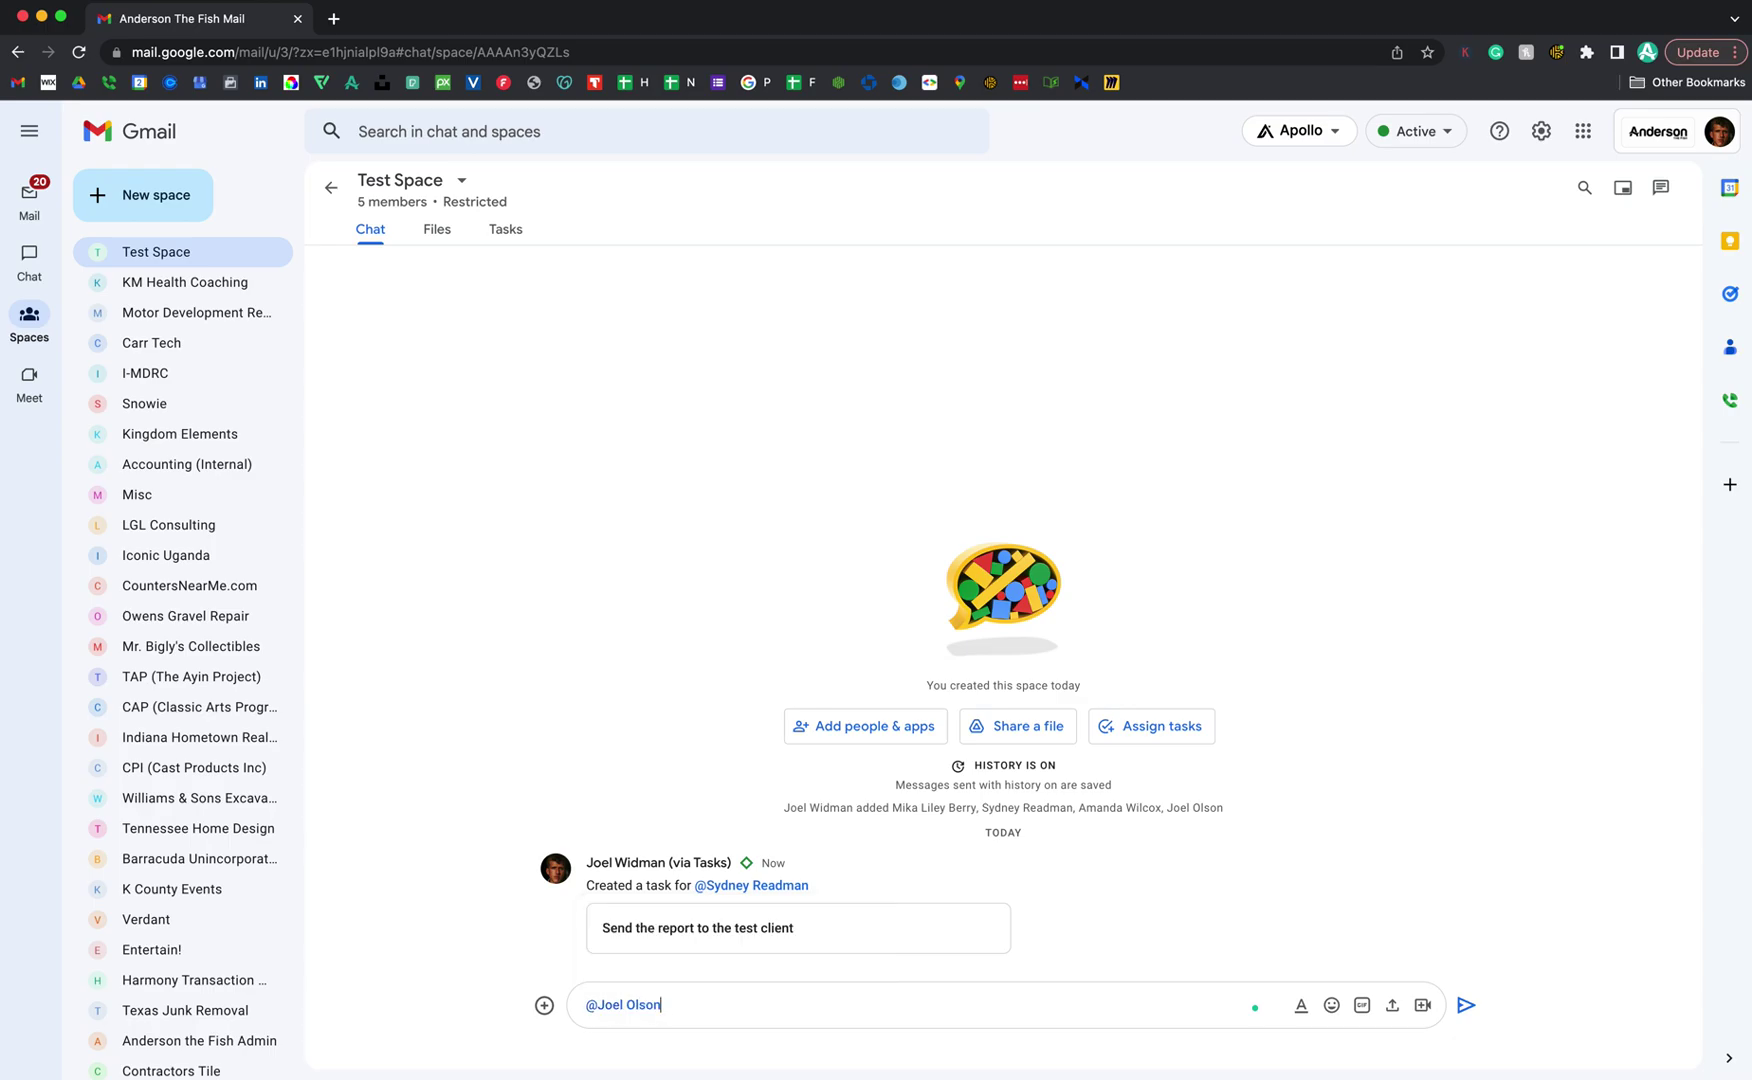
{"action": "key", "text": "BackSpace"}
{"action": "type", "text": "@Joel"}
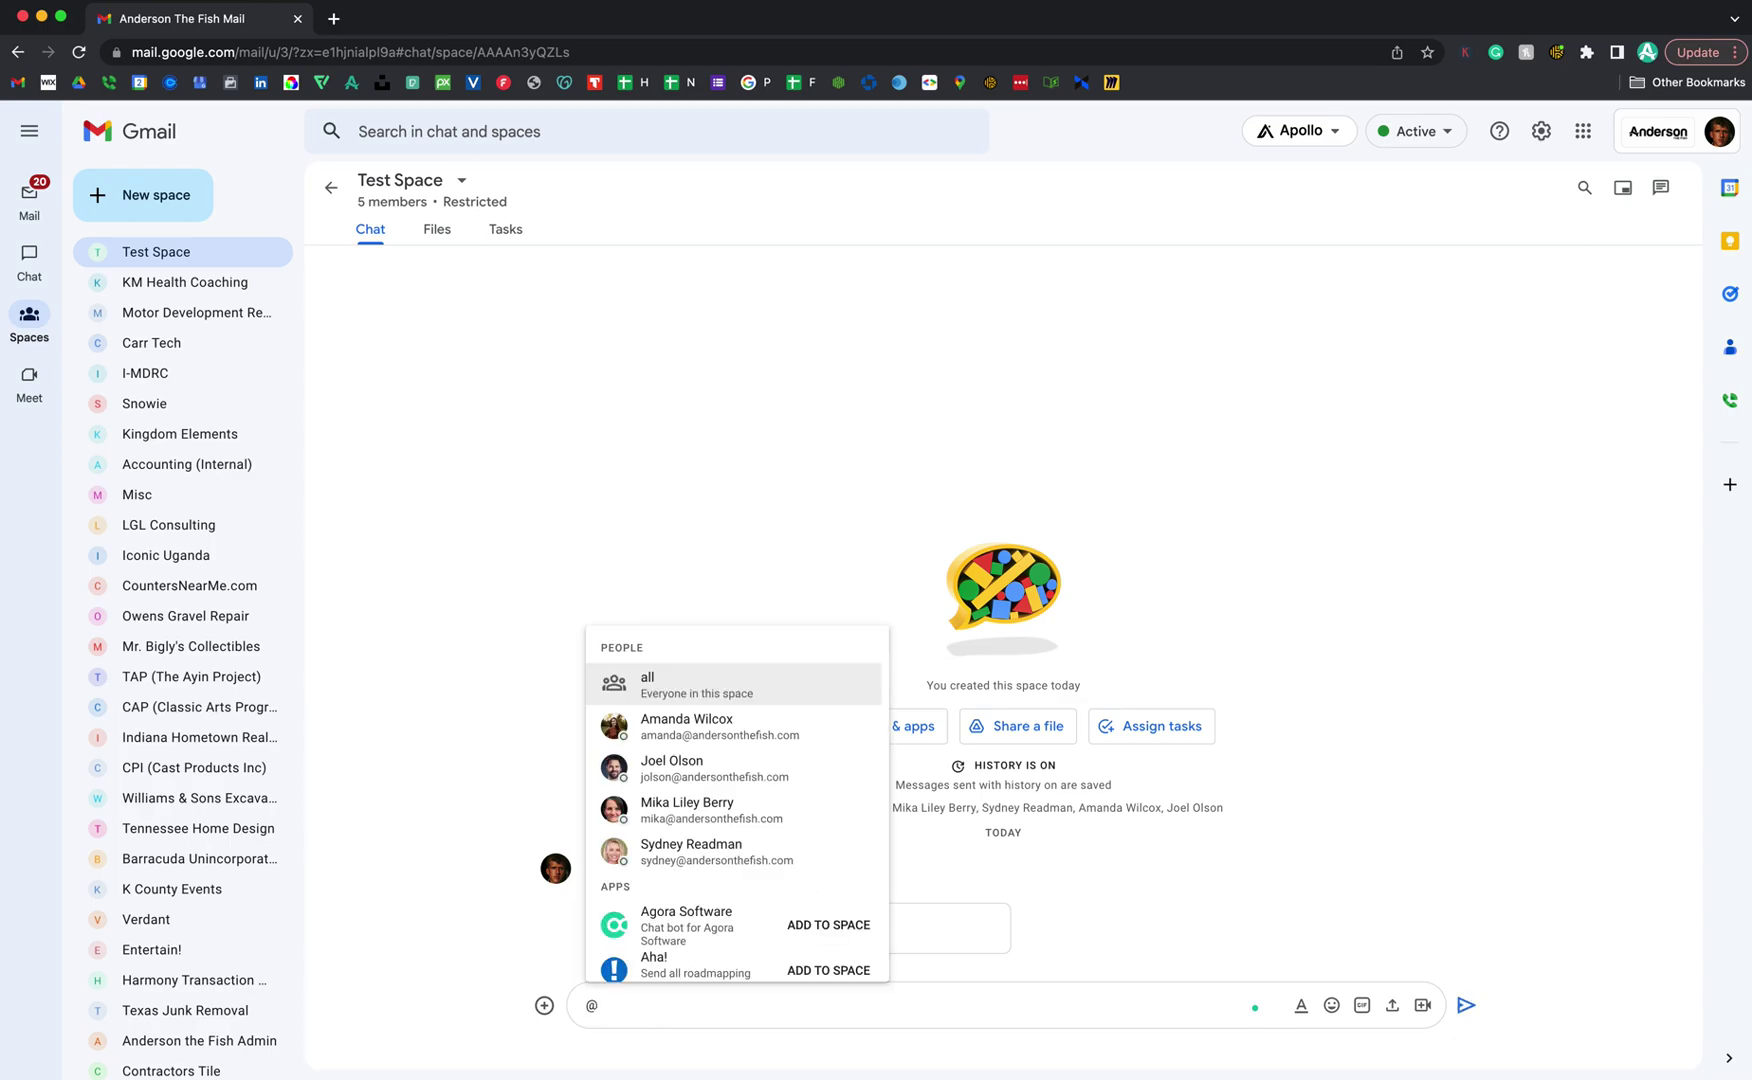
{"action": "key", "text": "BackSpace"}
{"action": "key", "text": "BackSpace"}
{"action": "key", "text": "BackSpace"}
{"action": "key", "text": "BackSpace"}
{"action": "key", "text": "BackSpace"}
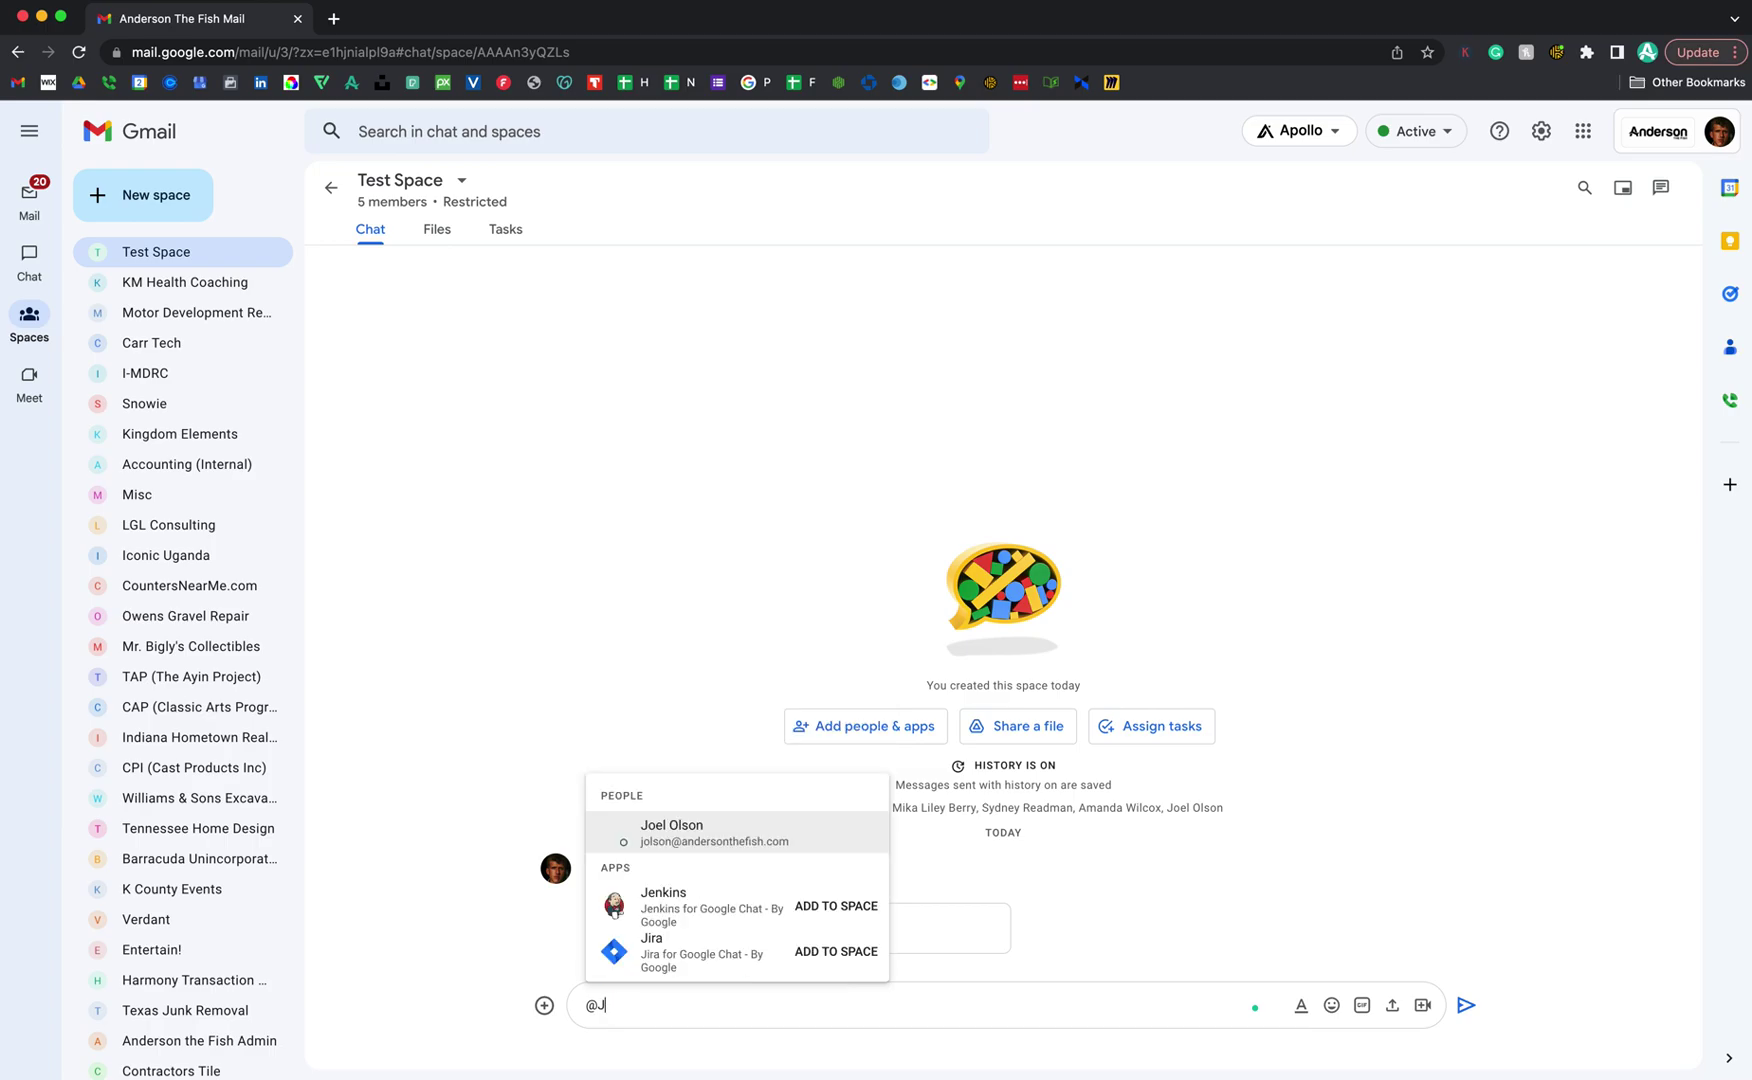
{"action": "type", "text": "What t"}
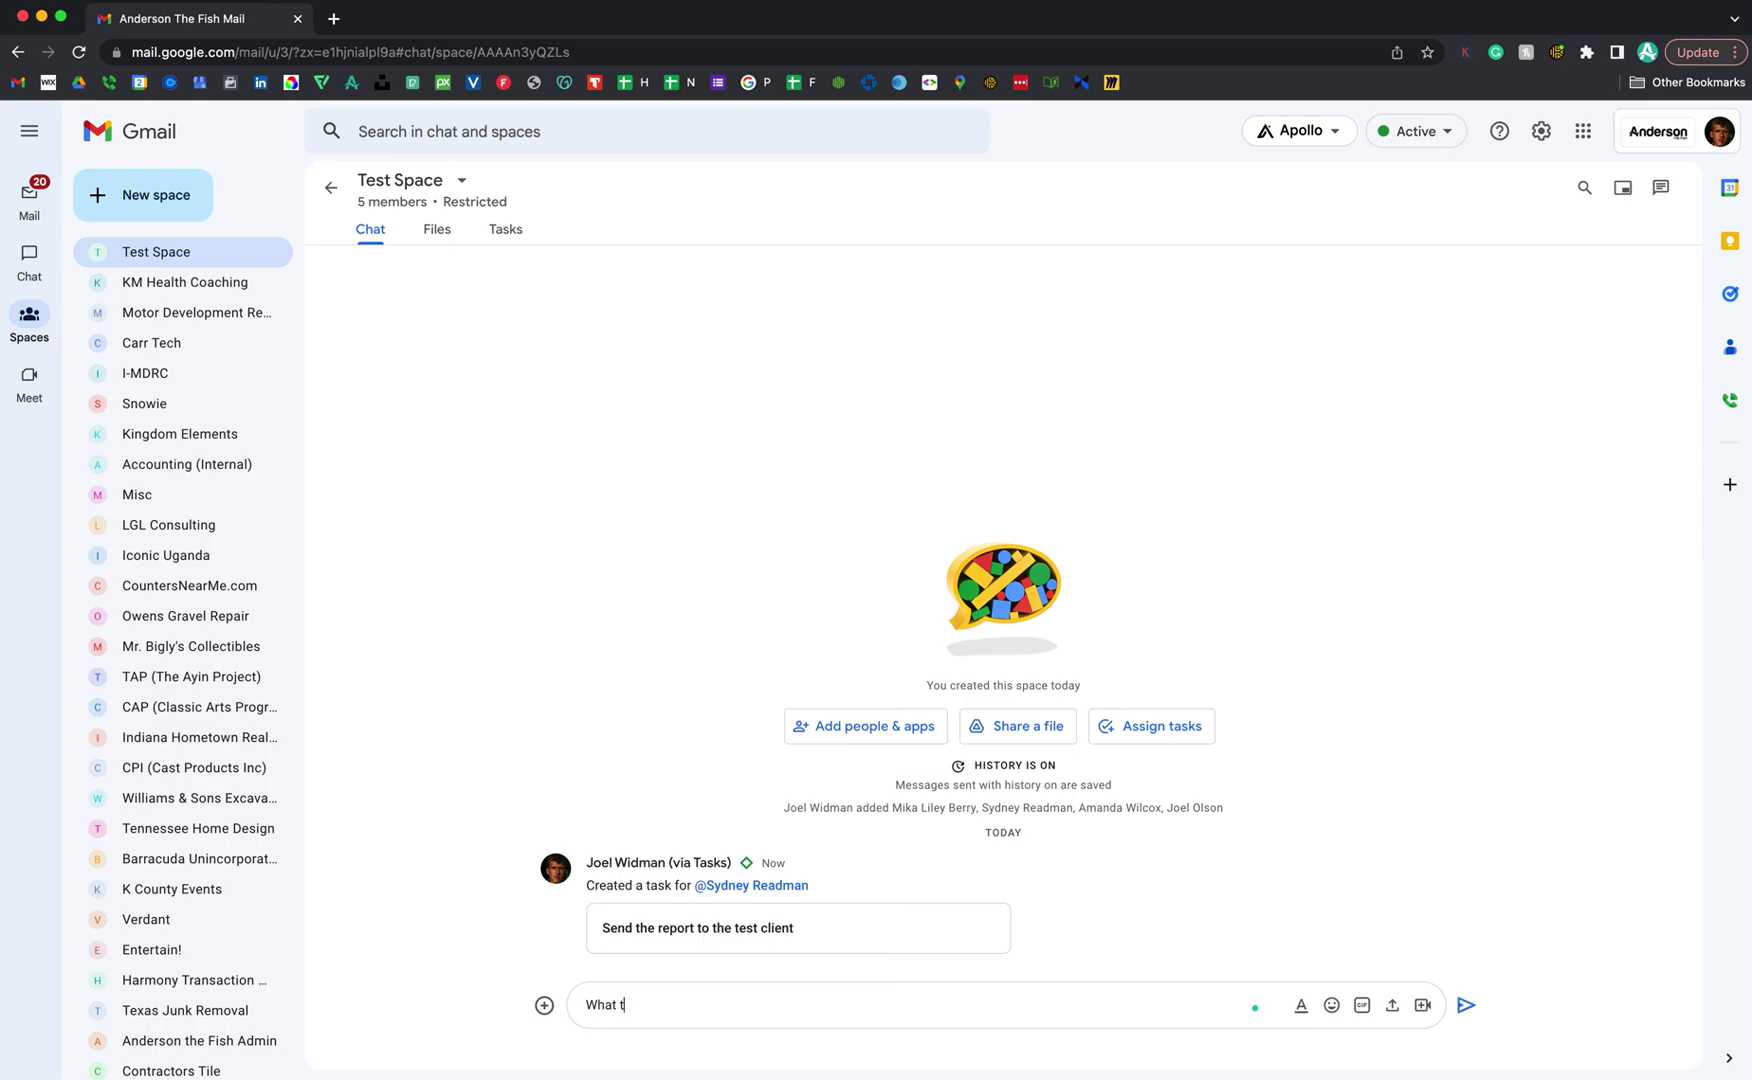
{"action": "type", "text": "he heck are you talking about, boss?"}
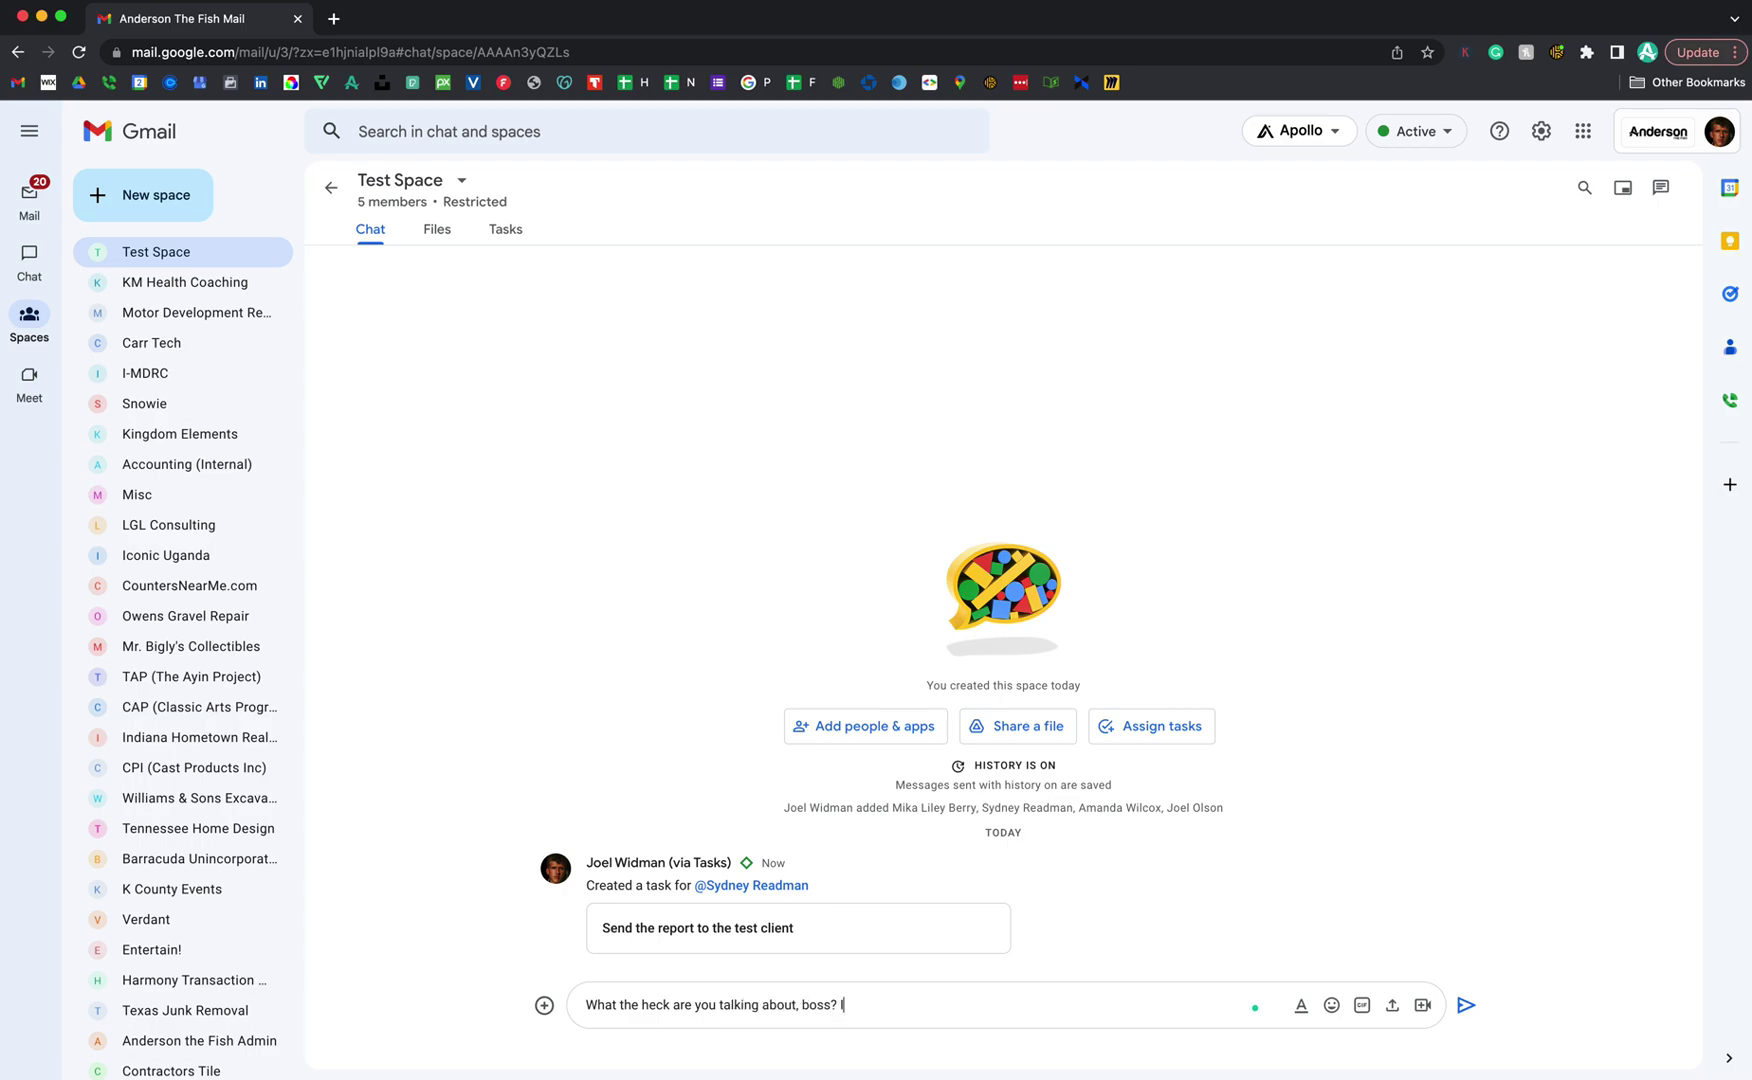
{"action": "key", "text": "Return"}
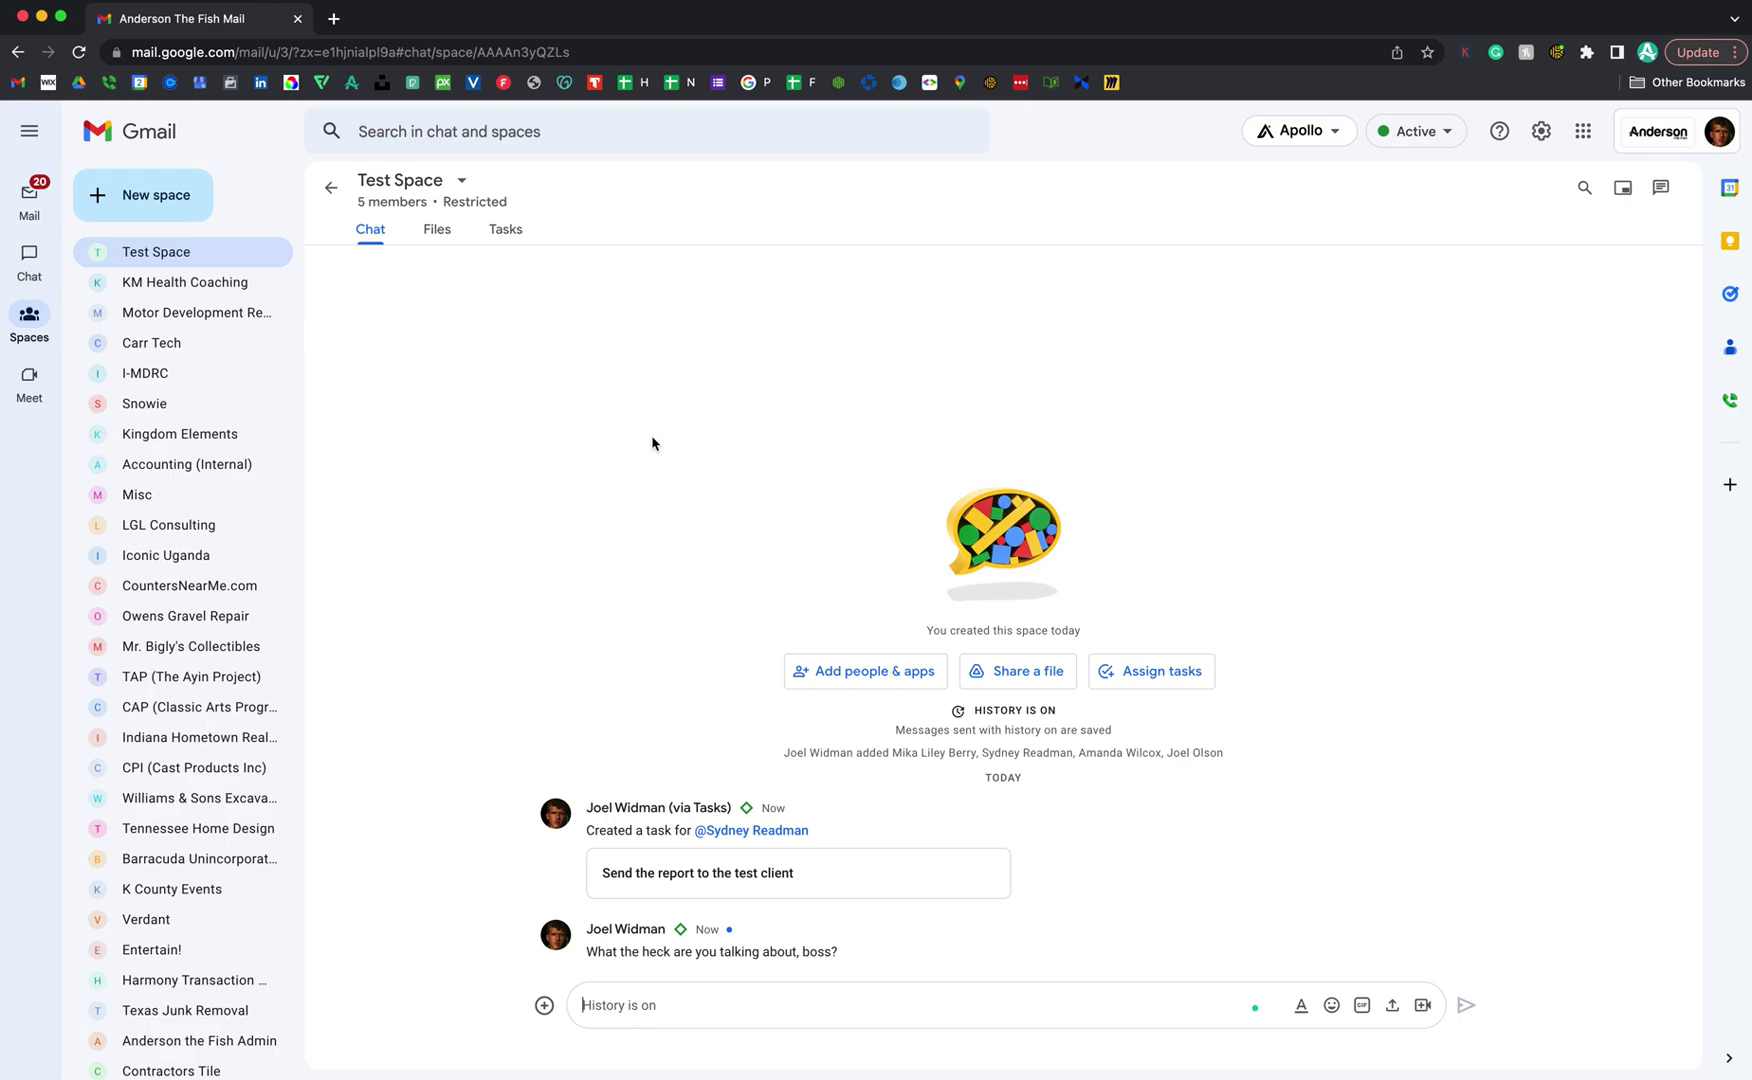
- Switch between the space's Tasks and Chat tabs, then view its Files
{"action": "left_click", "coordinate": [508, 237]}
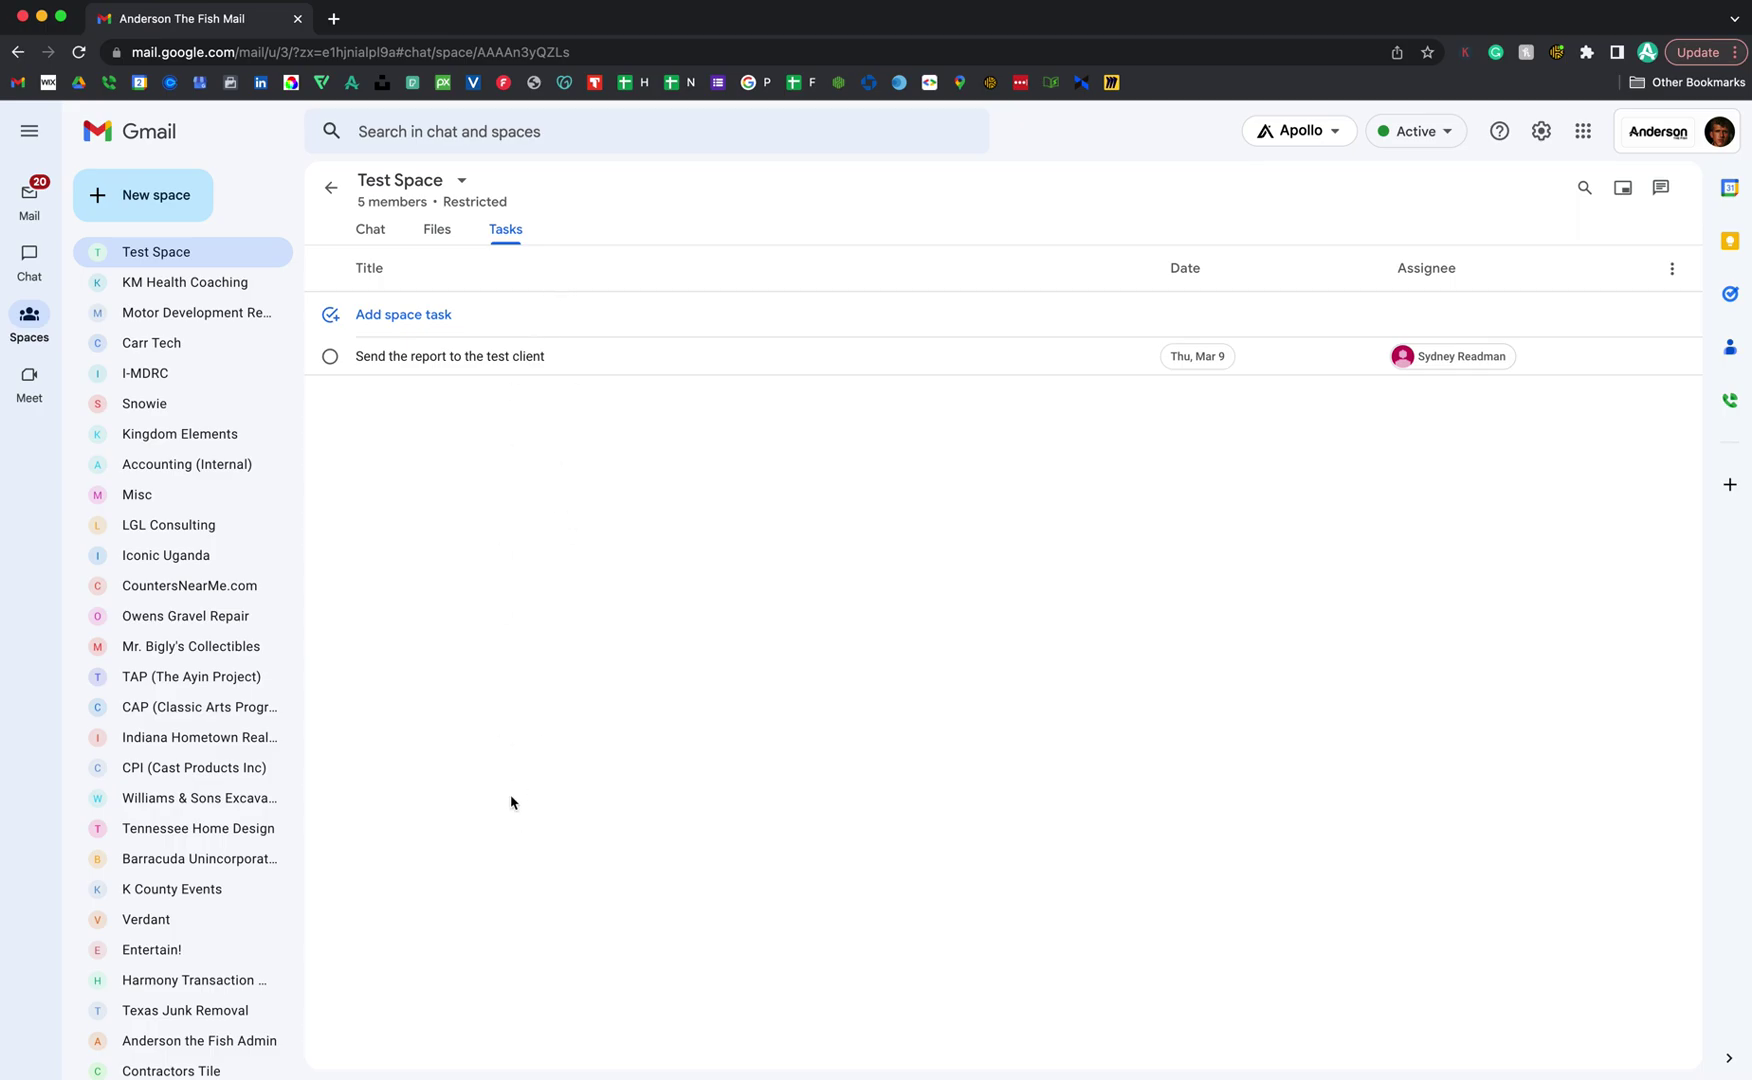
{"action": "left_click", "coordinate": [366, 230]}
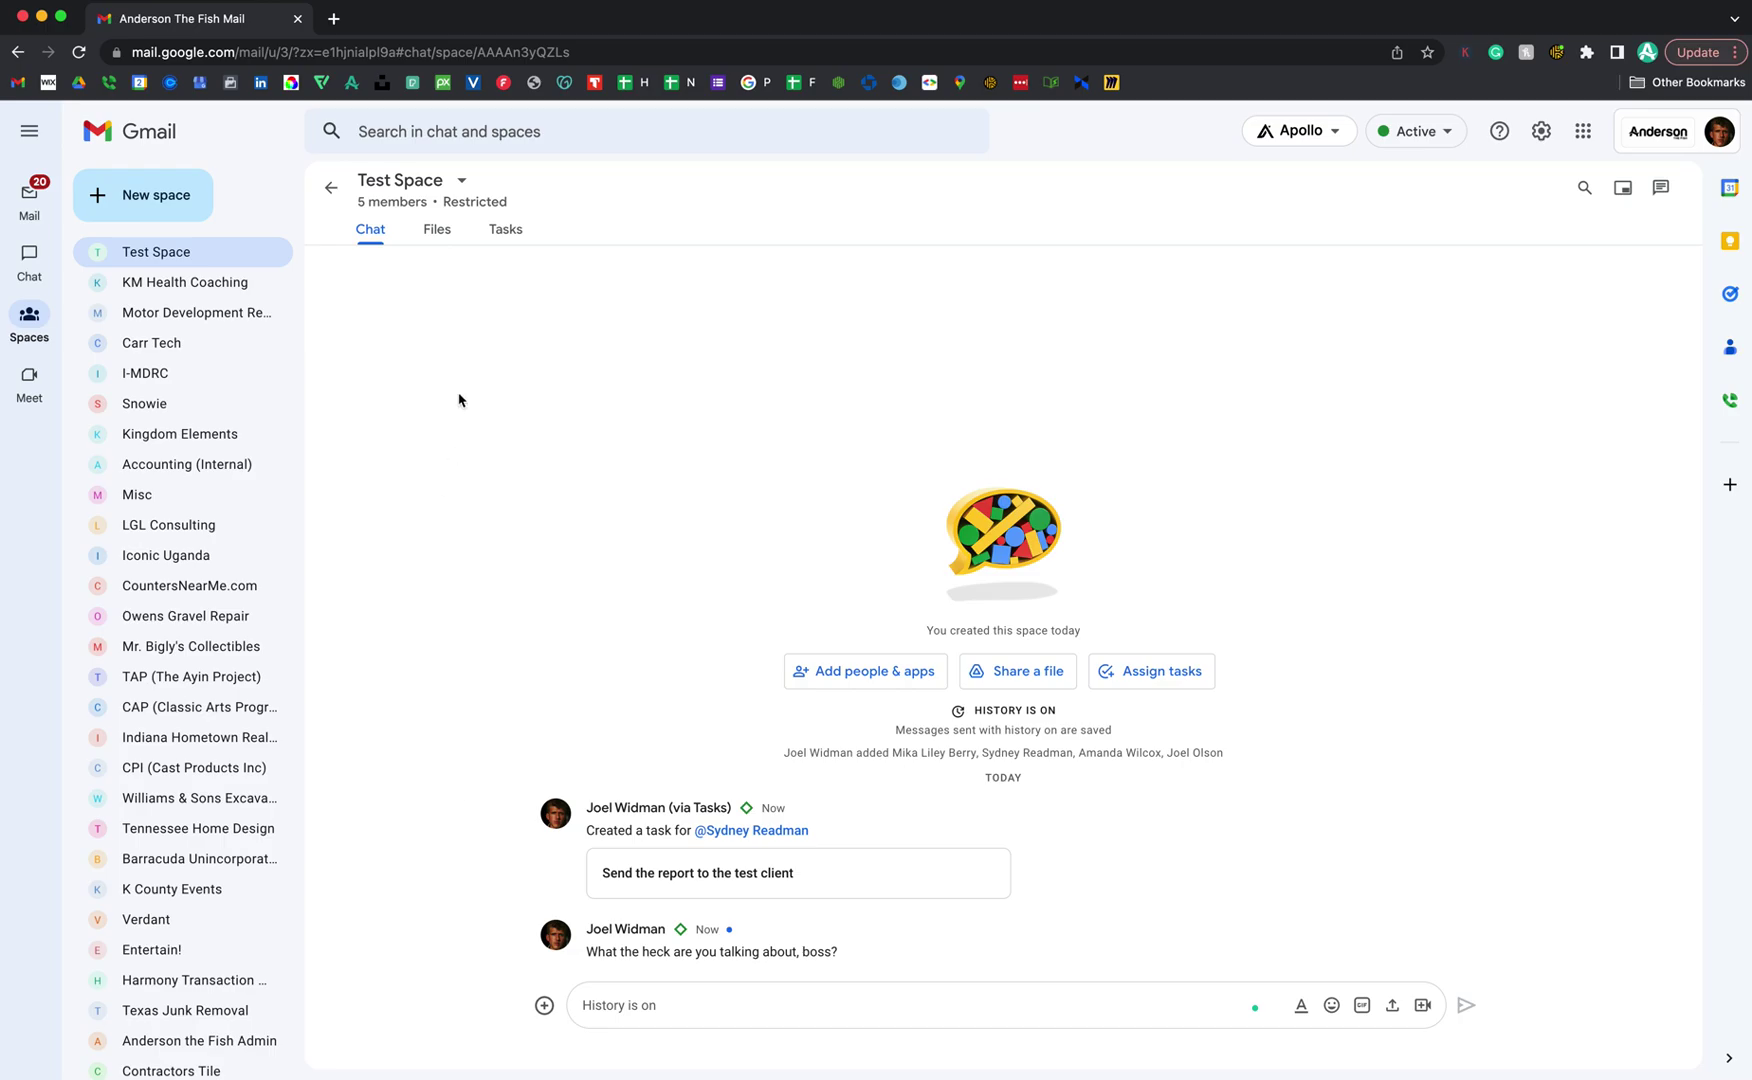
{"action": "left_click", "coordinate": [503, 238]}
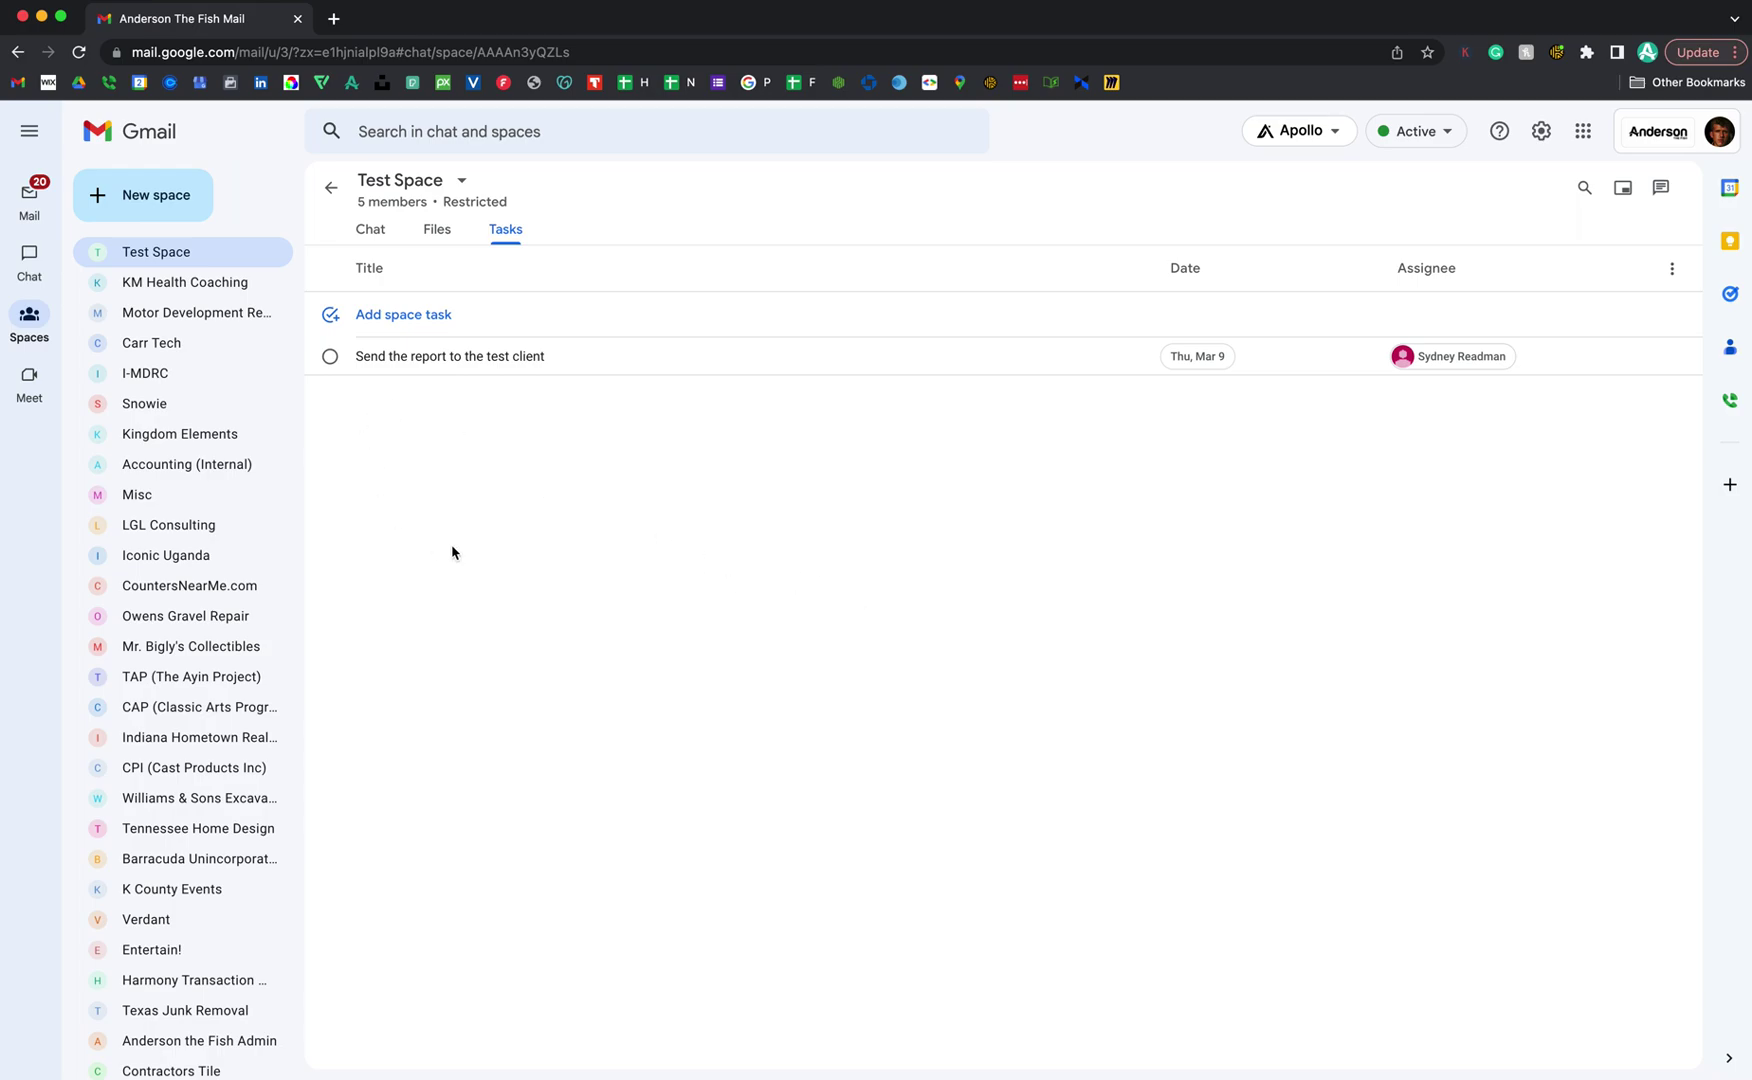
{"action": "left_click", "coordinate": [438, 228]}
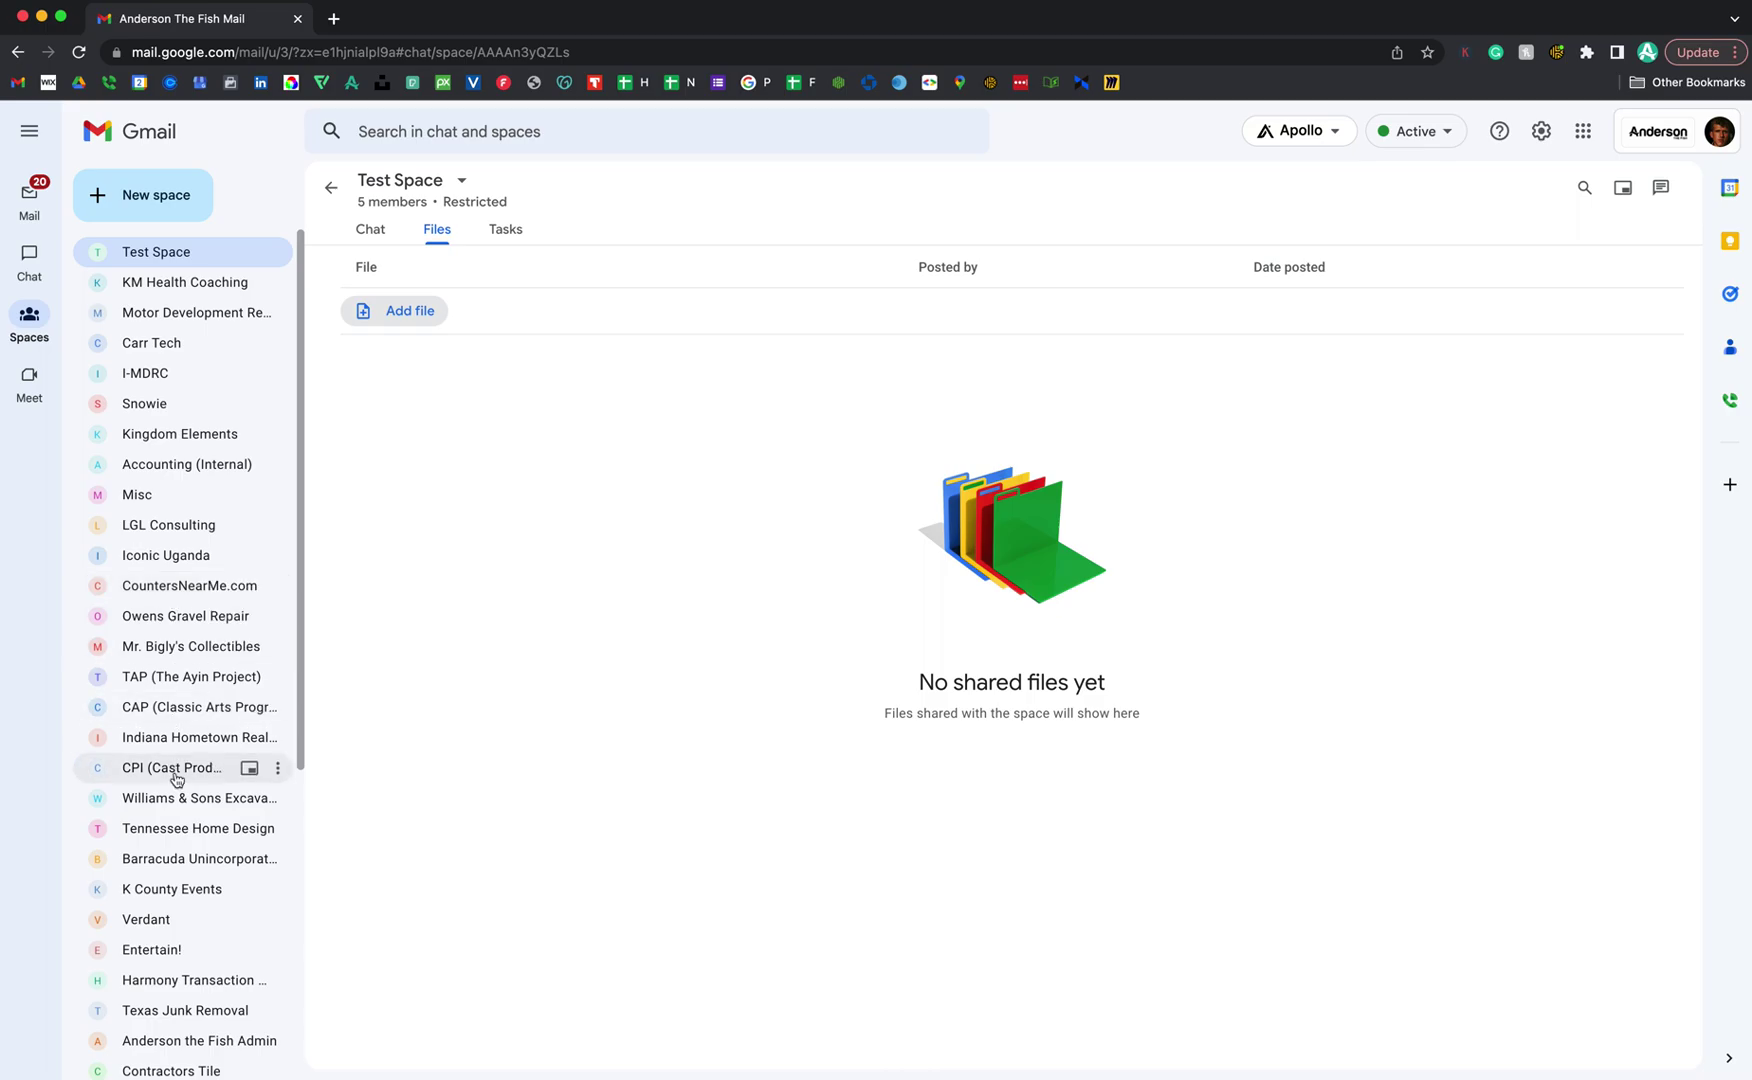
- Open the My Tasks panel beside the space's empty Files list
{"action": "scroll", "coordinate": [176, 780], "scroll_direction": "down", "scroll_amount": 5}
{"action": "scroll", "coordinate": [176, 780], "scroll_direction": "up", "scroll_amount": 5}
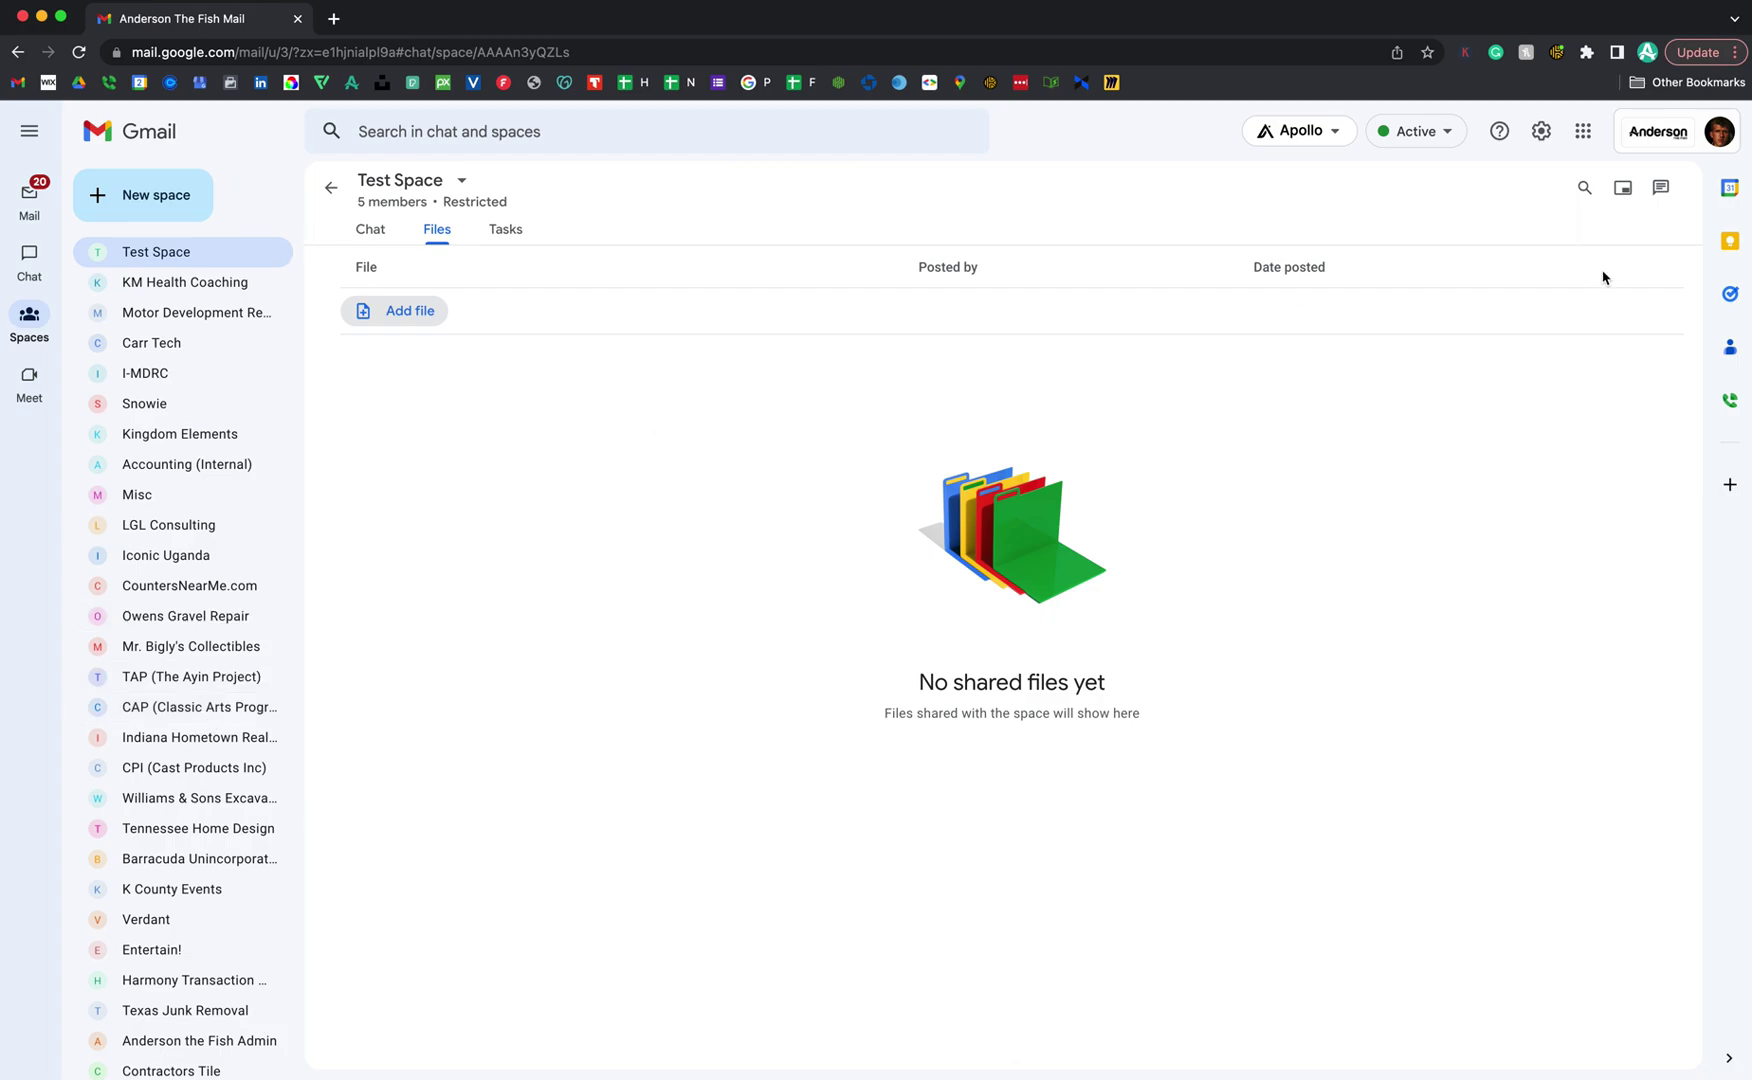
{"action": "left_click", "coordinate": [1730, 297]}
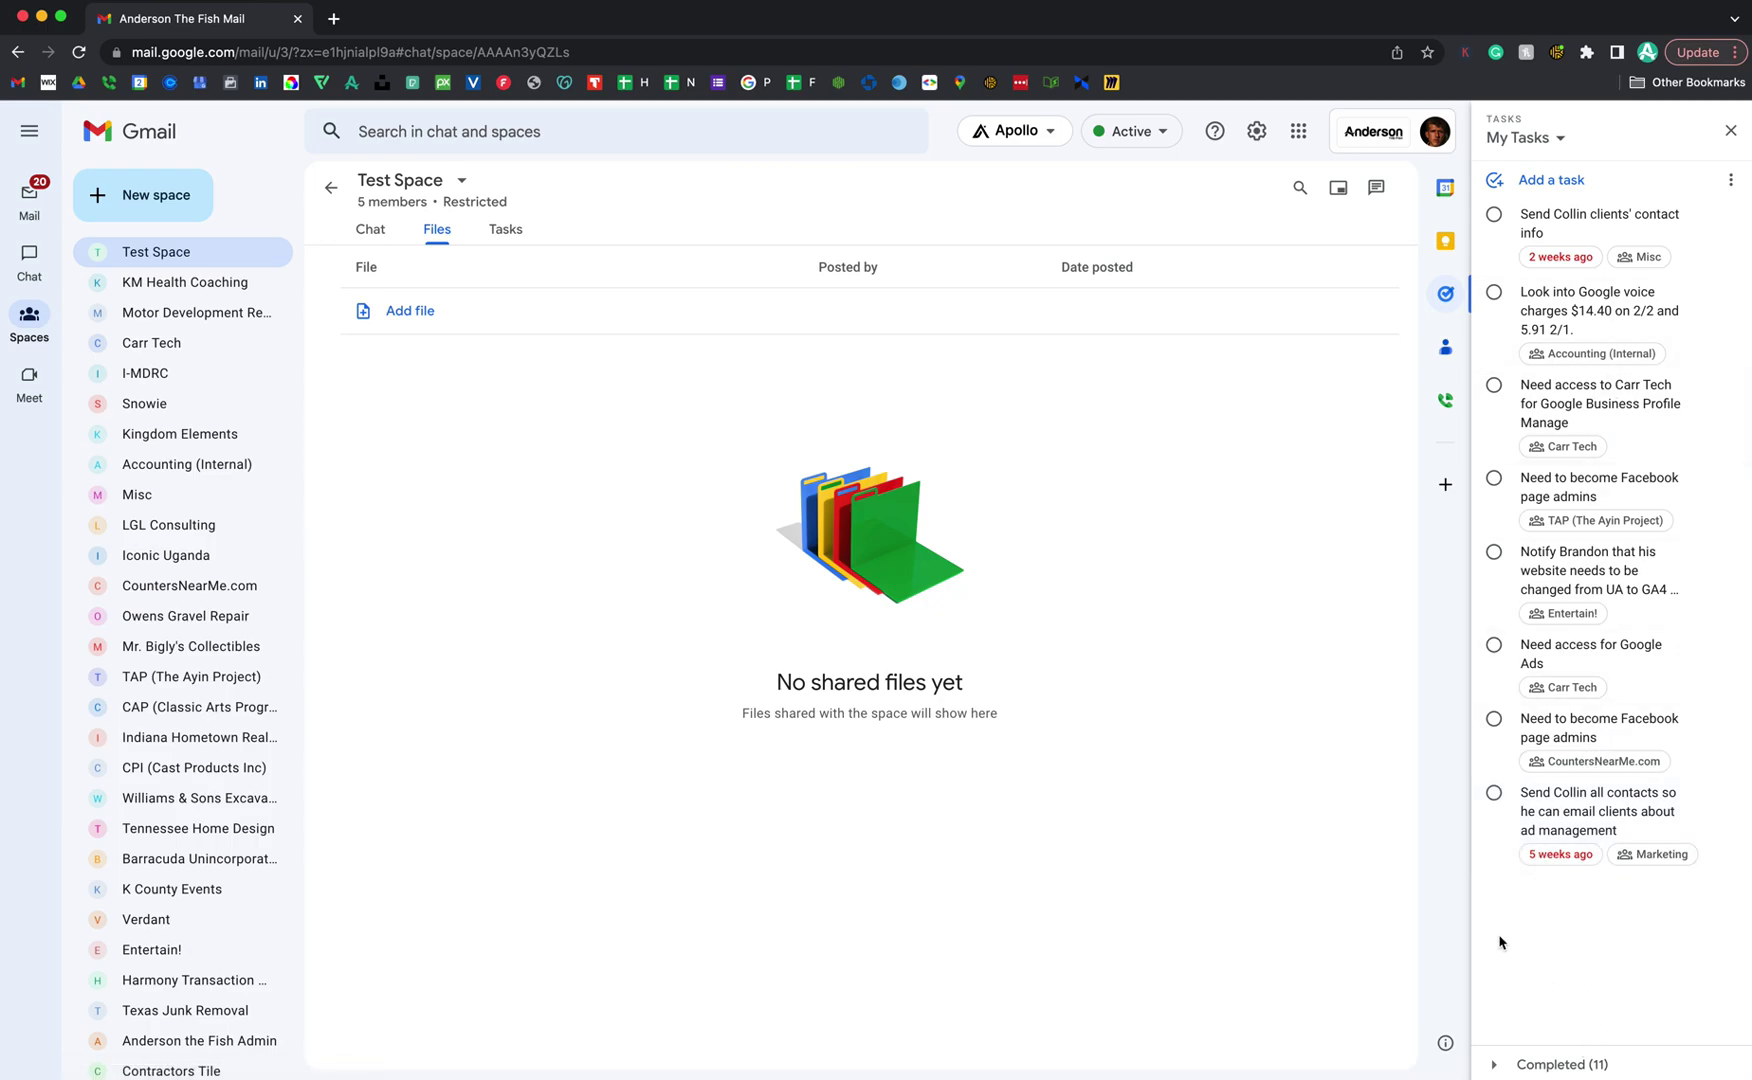
- Mark the 'Send the report to the test client' task complete in the space's Tasks
{"action": "left_click", "coordinate": [1731, 131]}
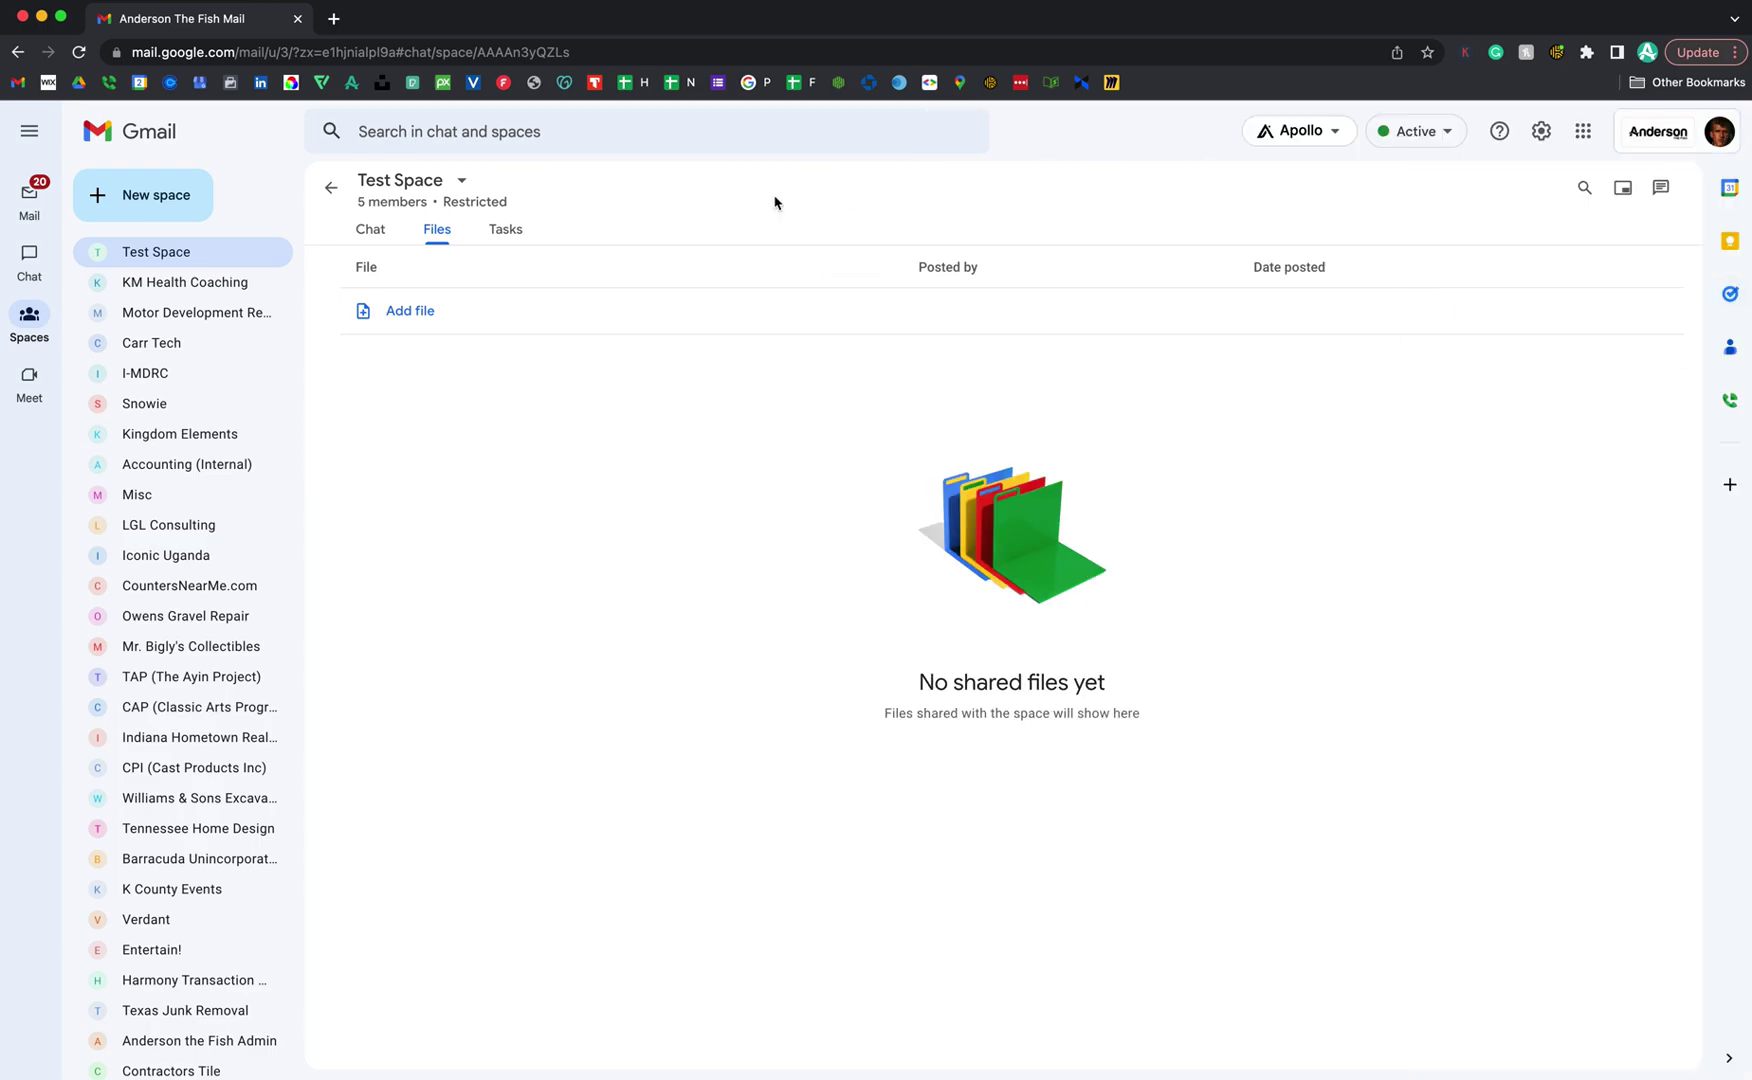
{"action": "left_click", "coordinate": [507, 232]}
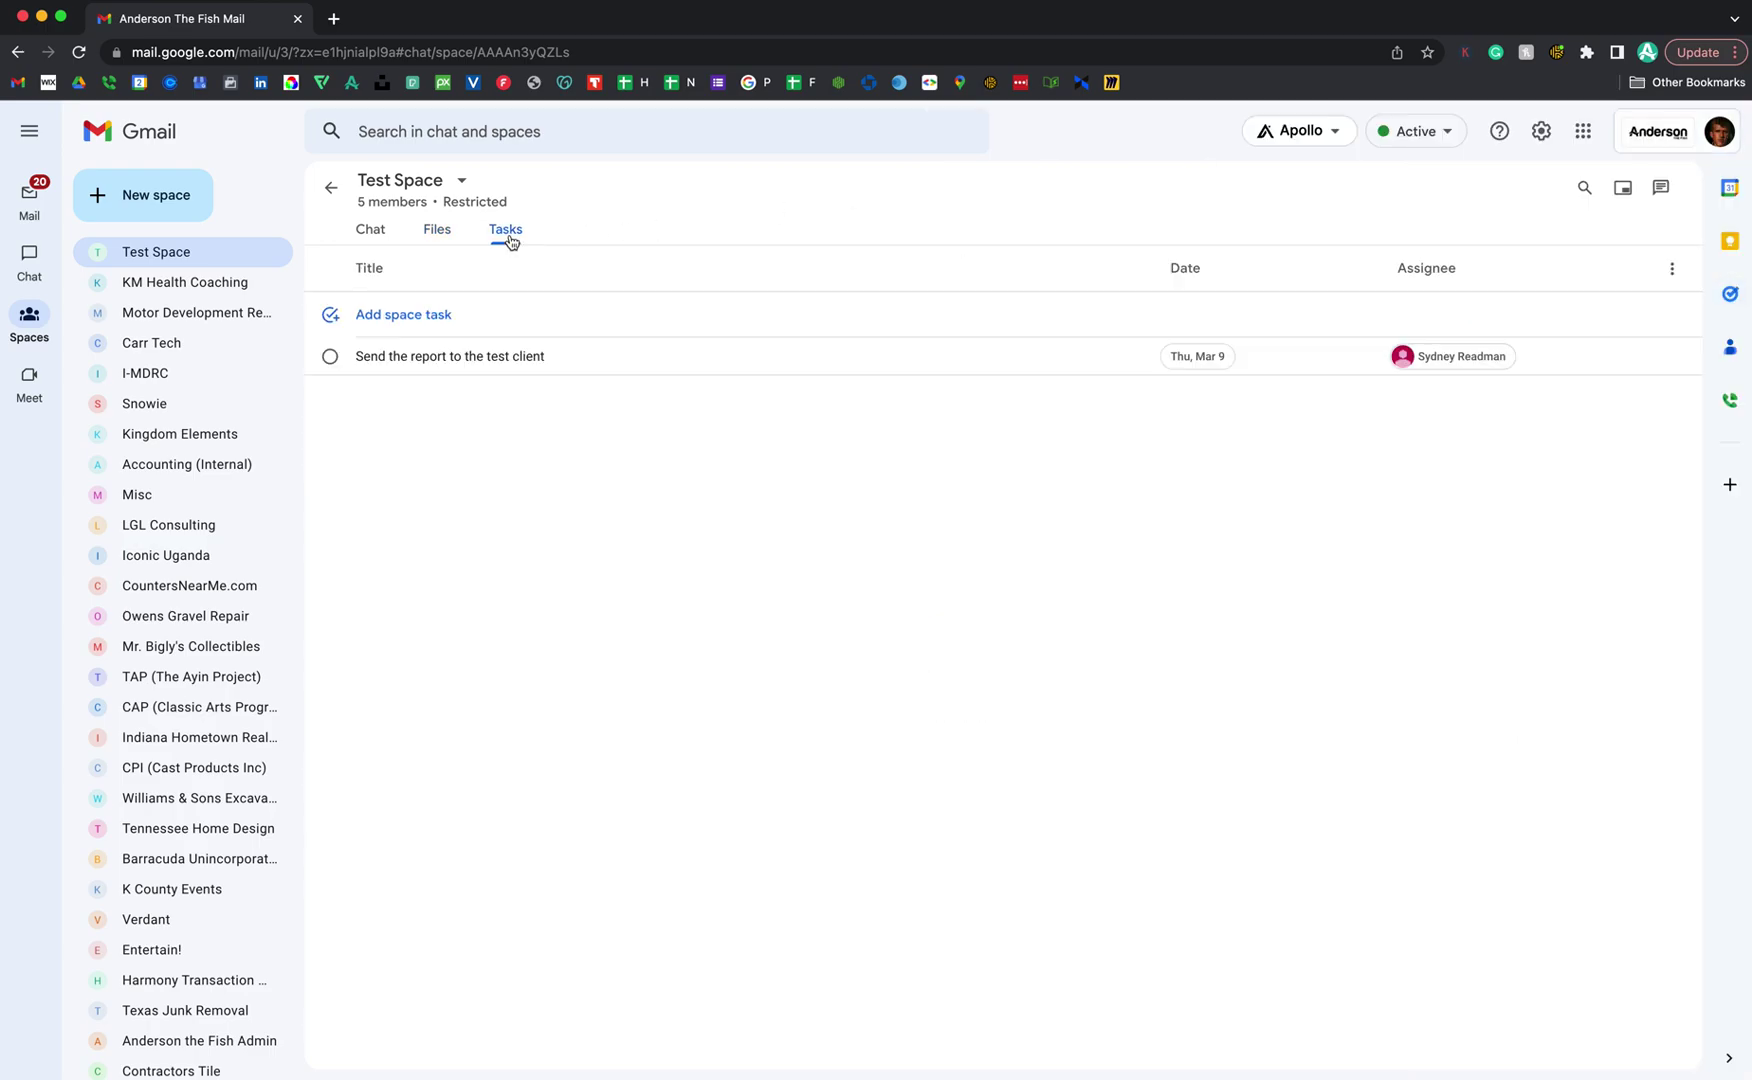
{"action": "left_click", "coordinate": [330, 359]}
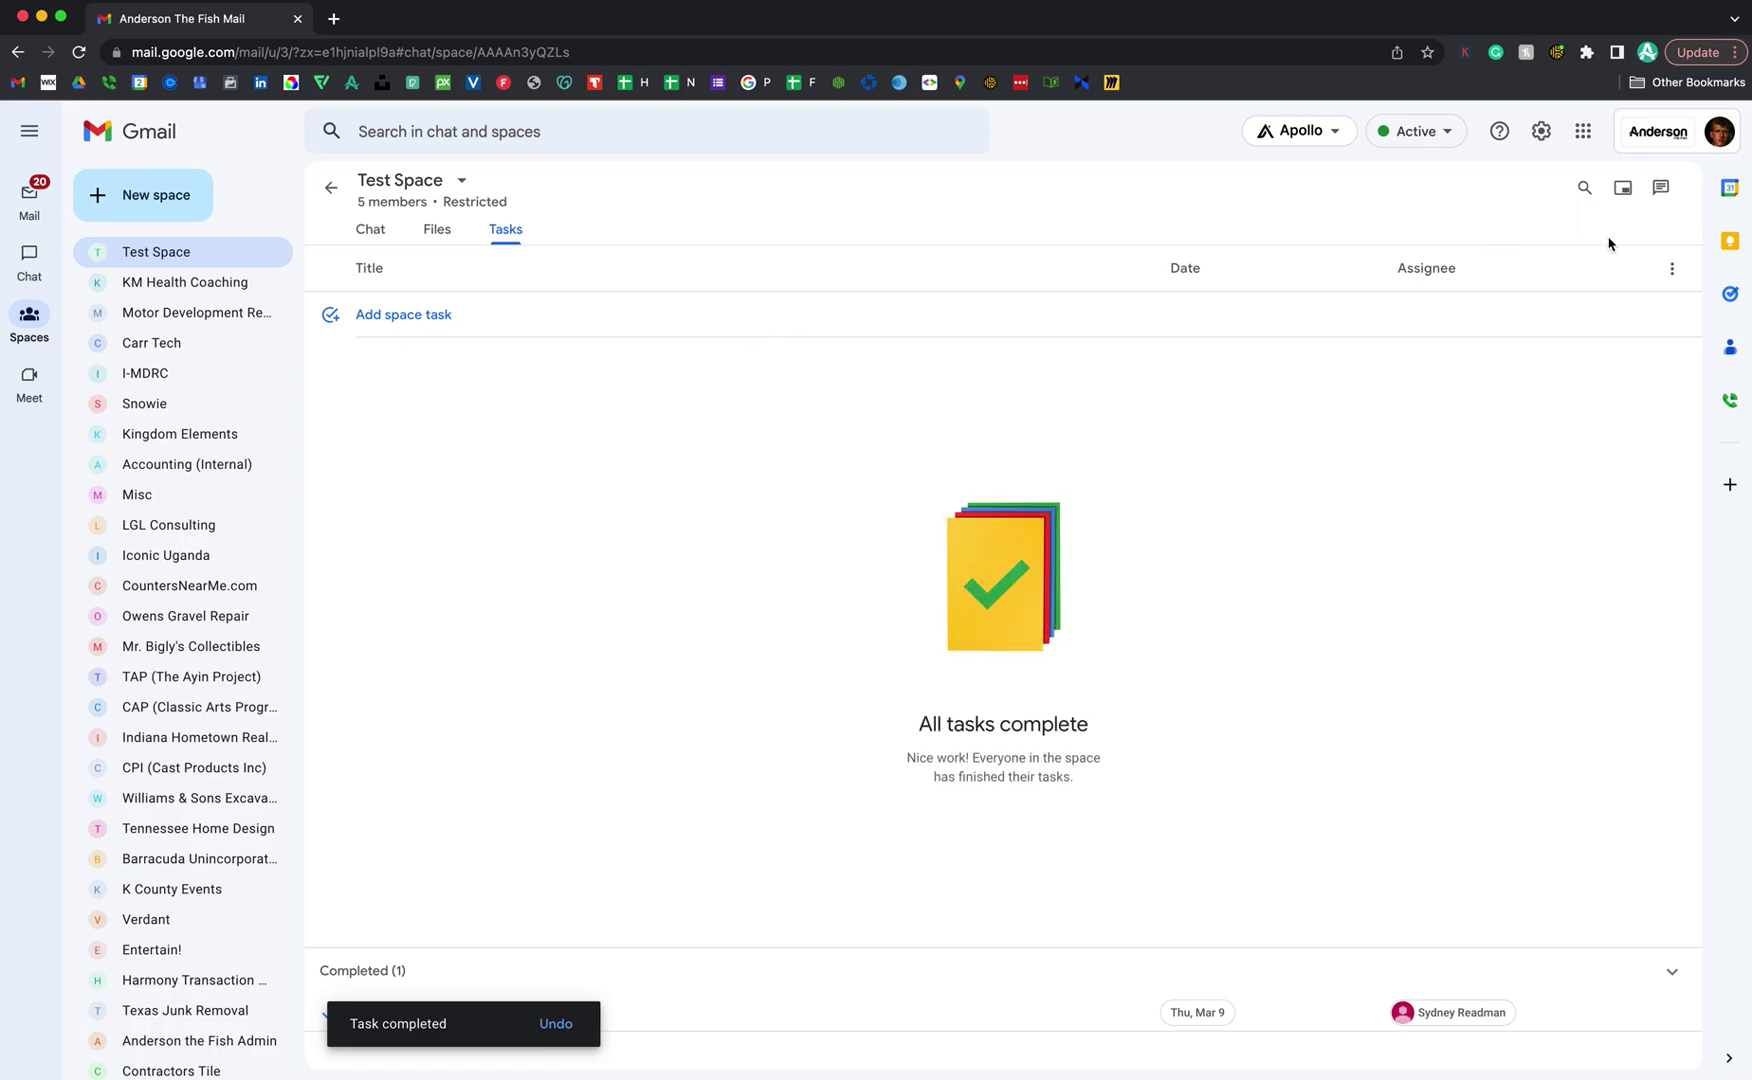
{"action": "left_click", "coordinate": [1728, 294]}
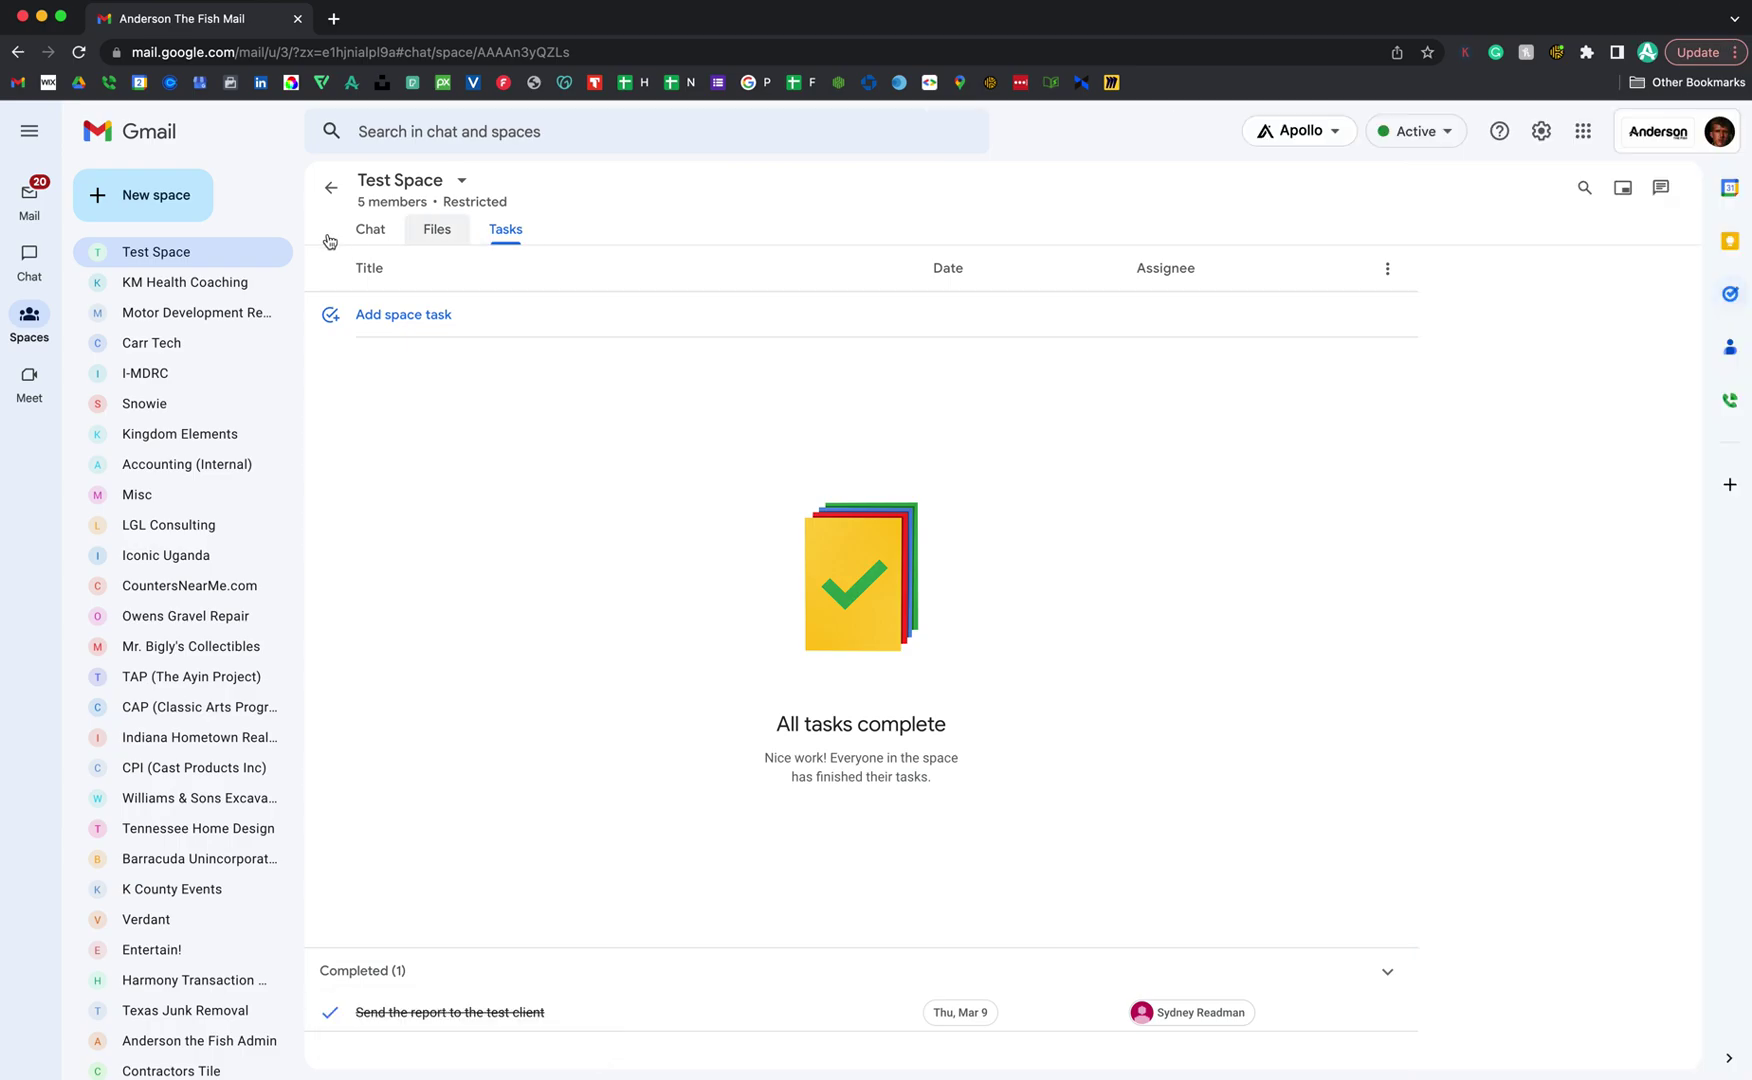
{"action": "left_click", "coordinate": [1730, 130]}
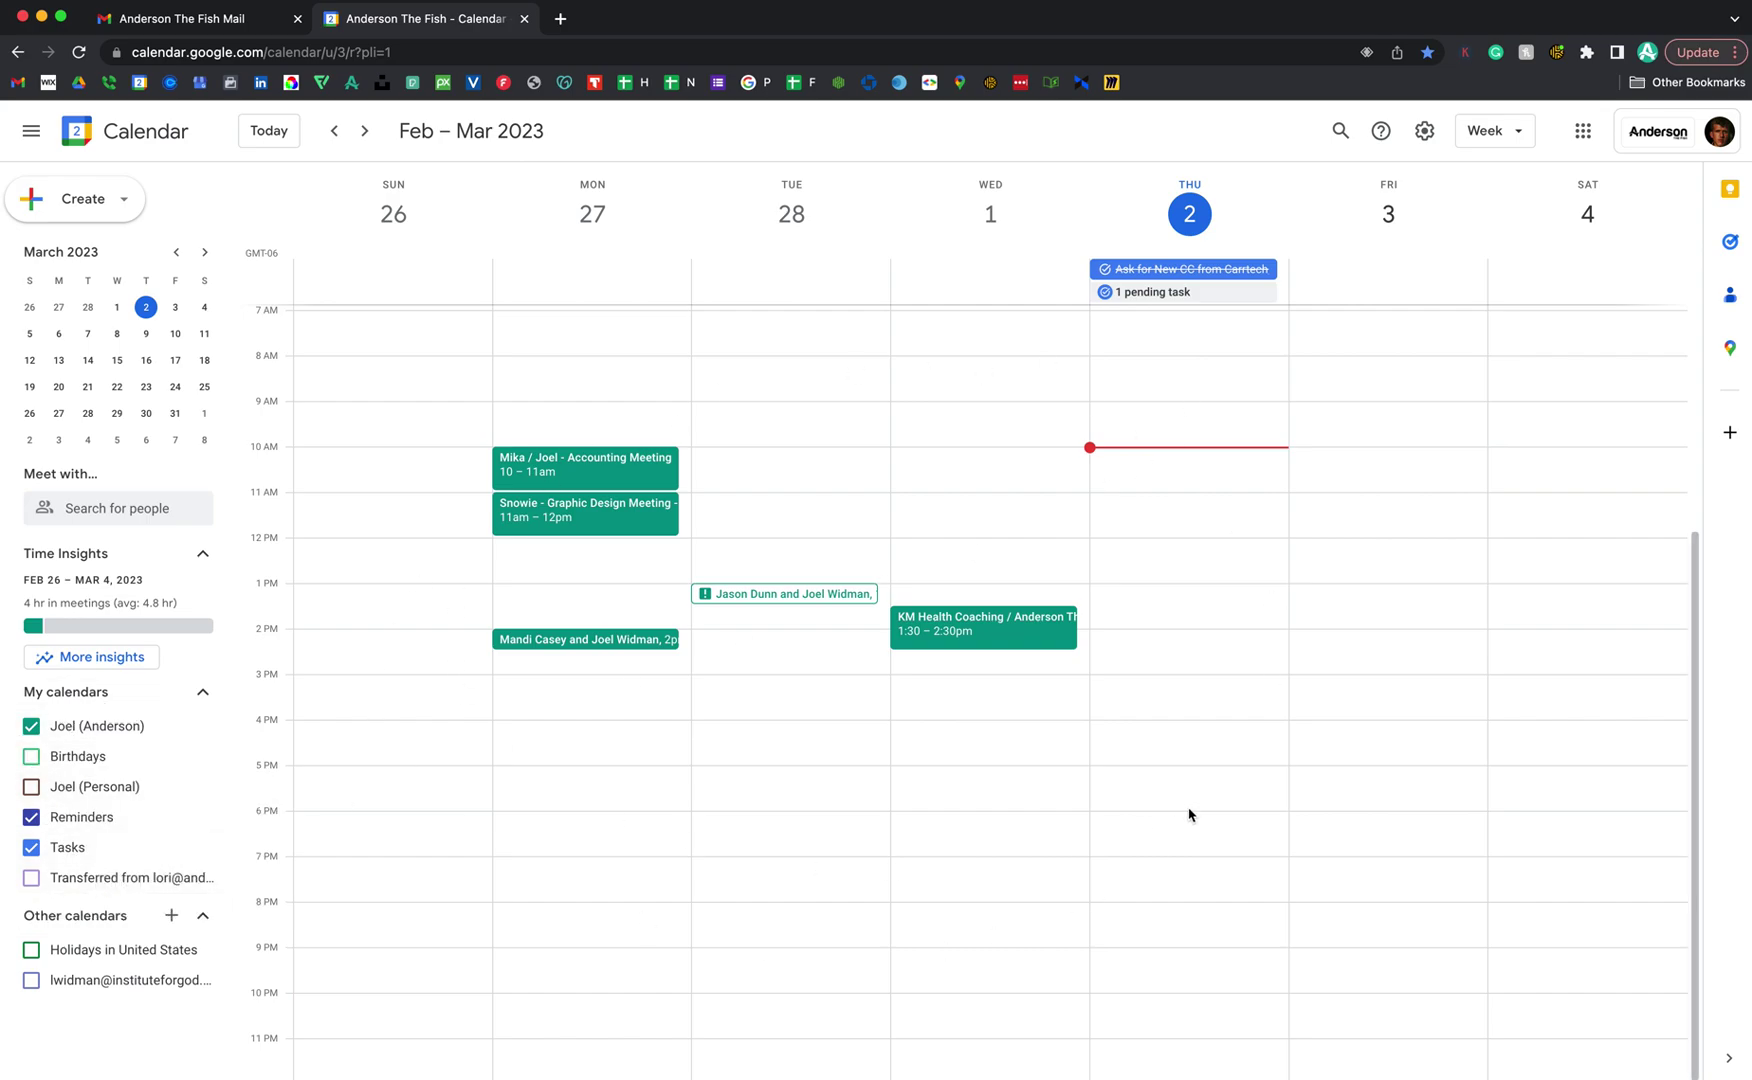
- Hide the Tasks and main personal calendars in Google Calendar
{"action": "left_click", "coordinate": [31, 848]}
{"action": "left_click", "coordinate": [31, 726]}
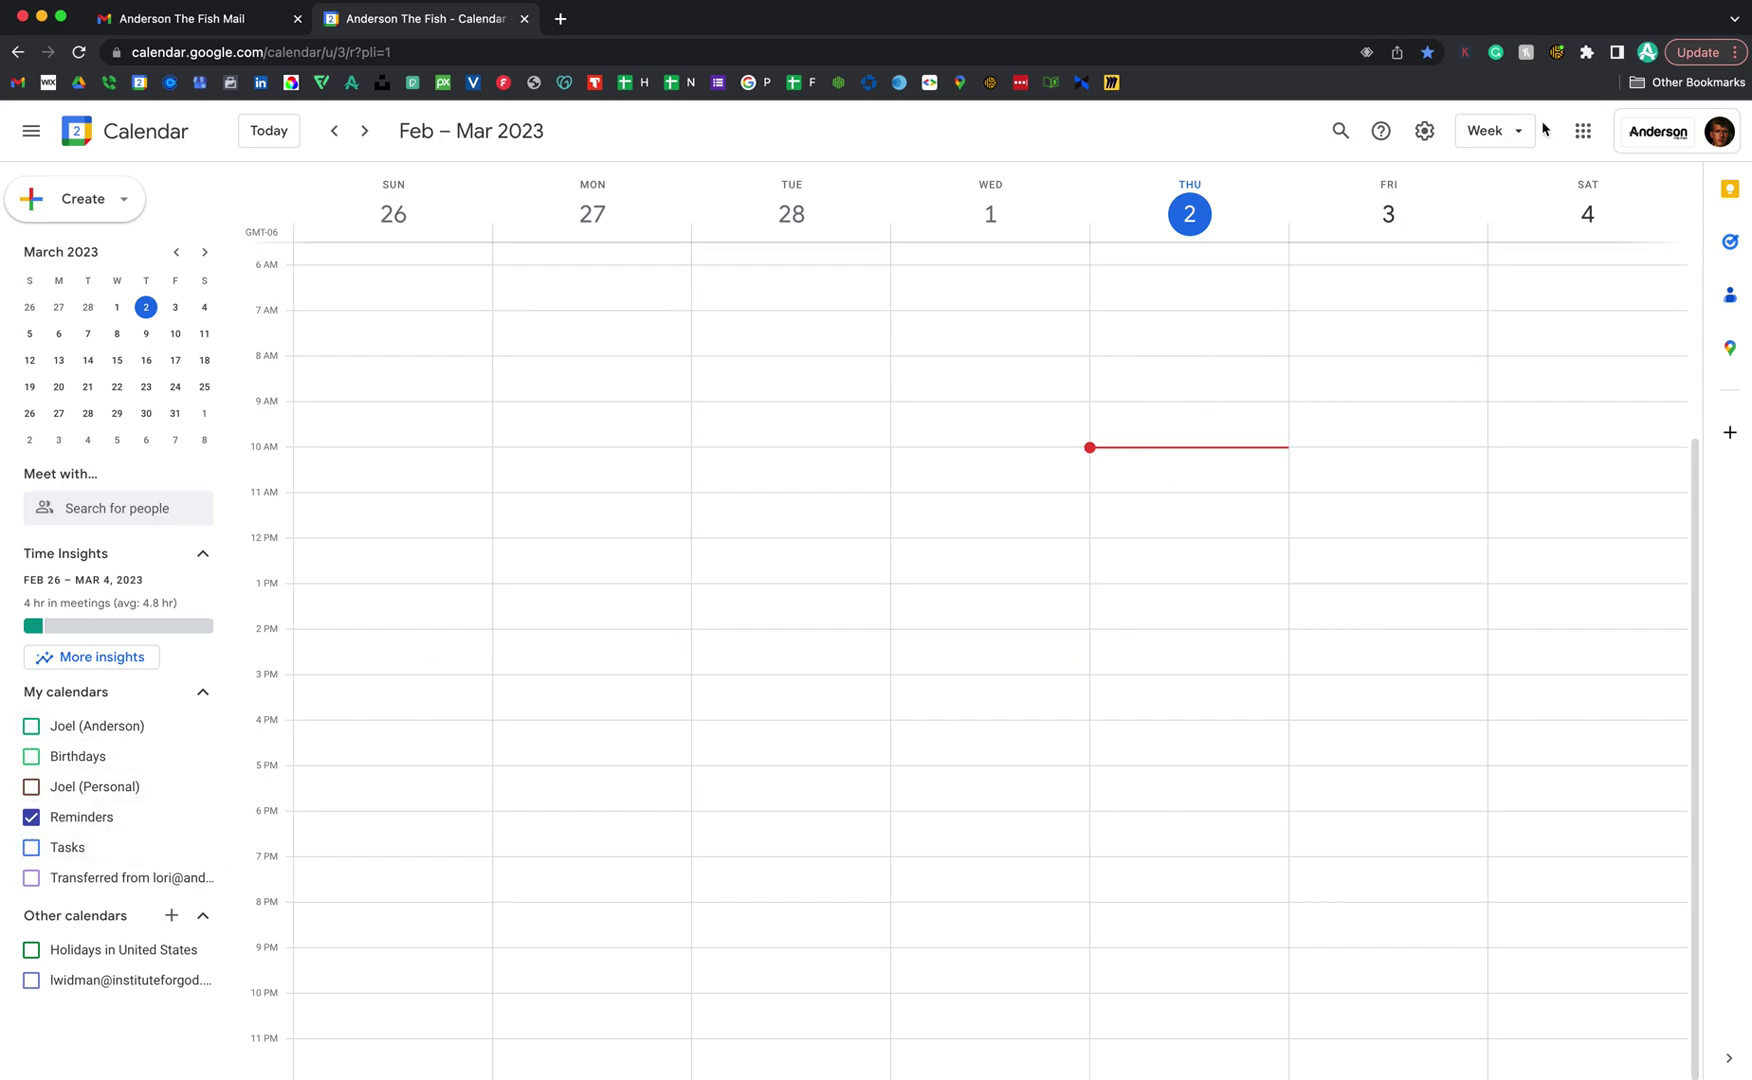
{"action": "left_click", "coordinate": [1512, 143]}
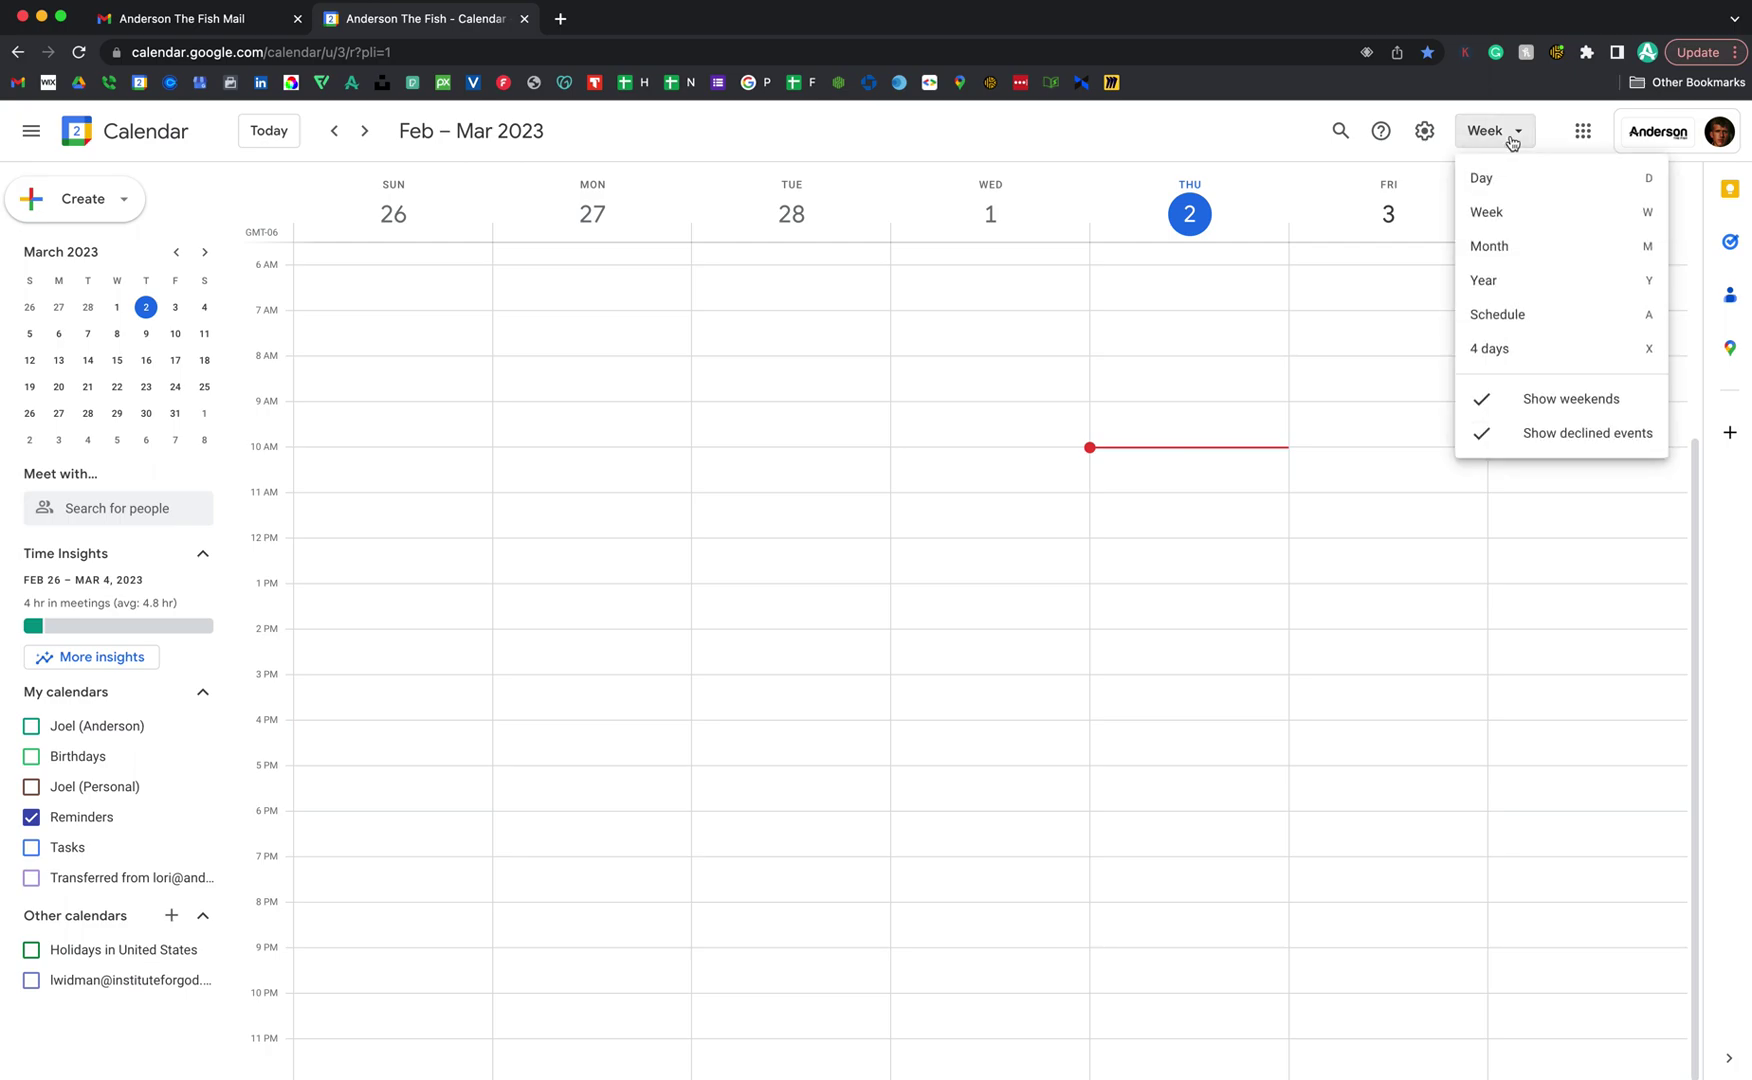
- Switch to Month view on March 2023 and show Tasks instead of Reminders
{"action": "left_click", "coordinate": [1487, 247]}
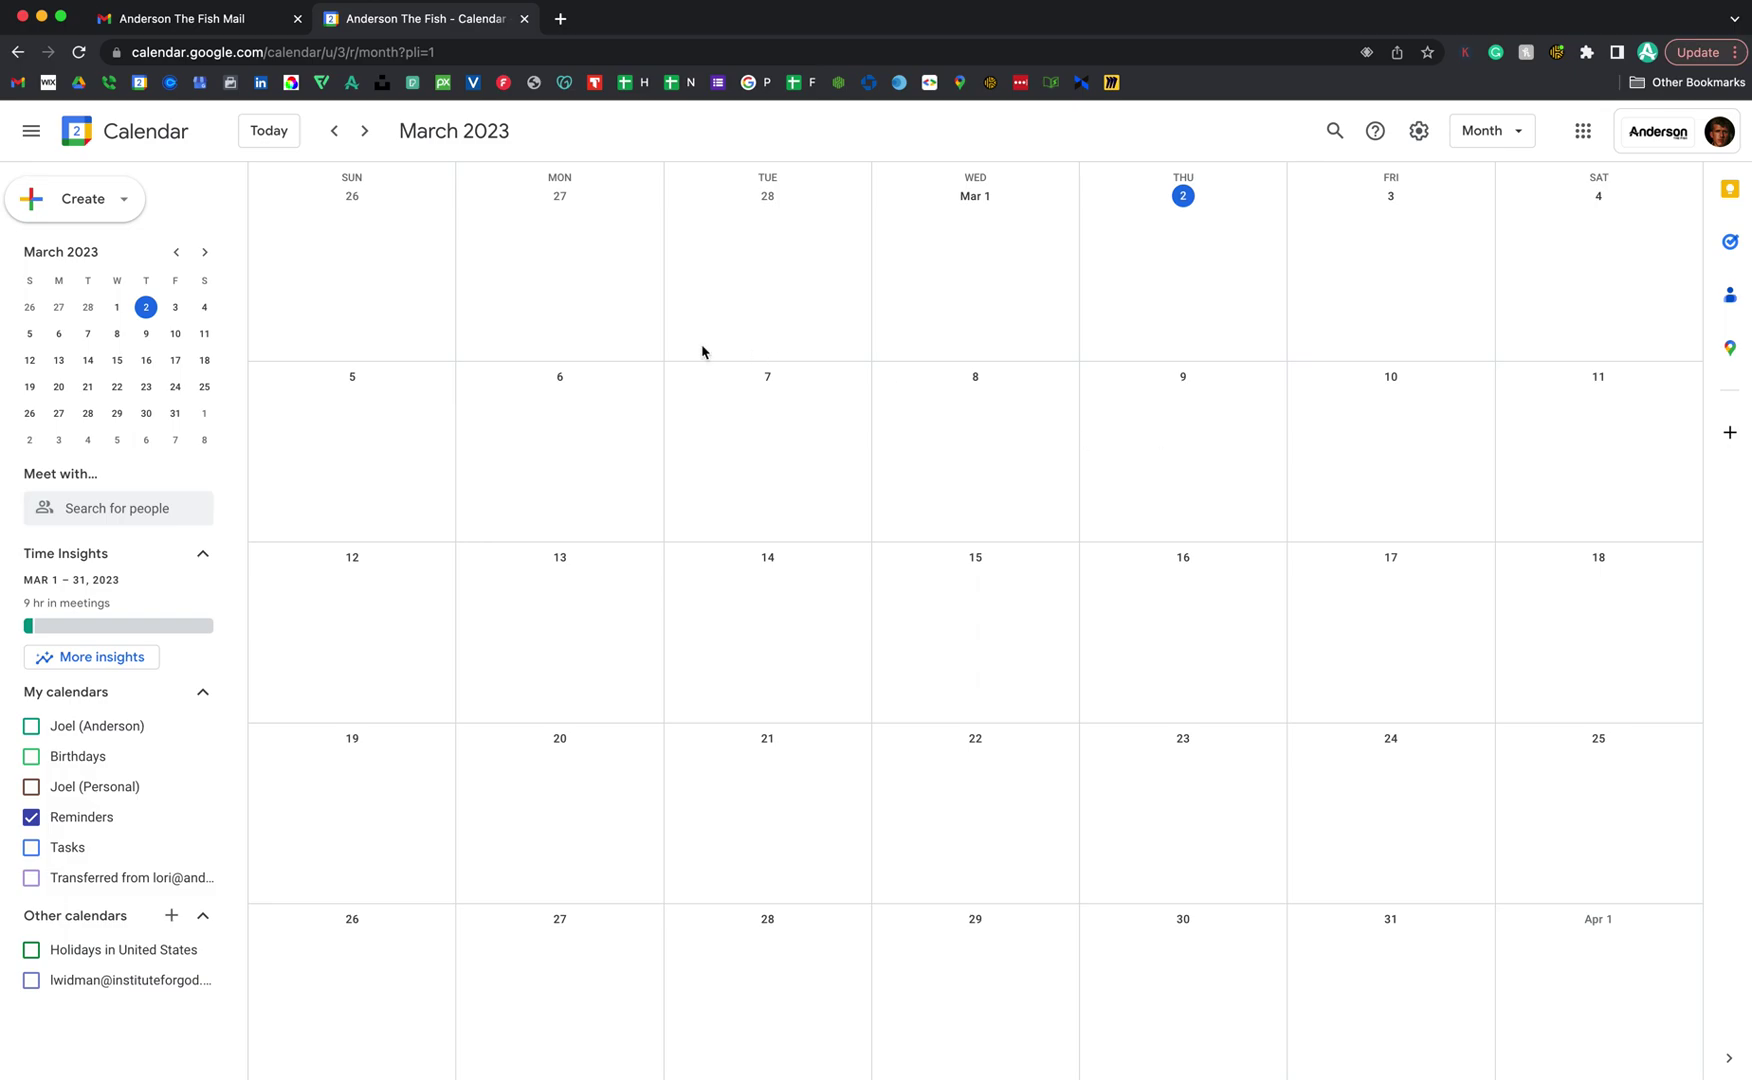
{"action": "left_click", "coordinate": [335, 132]}
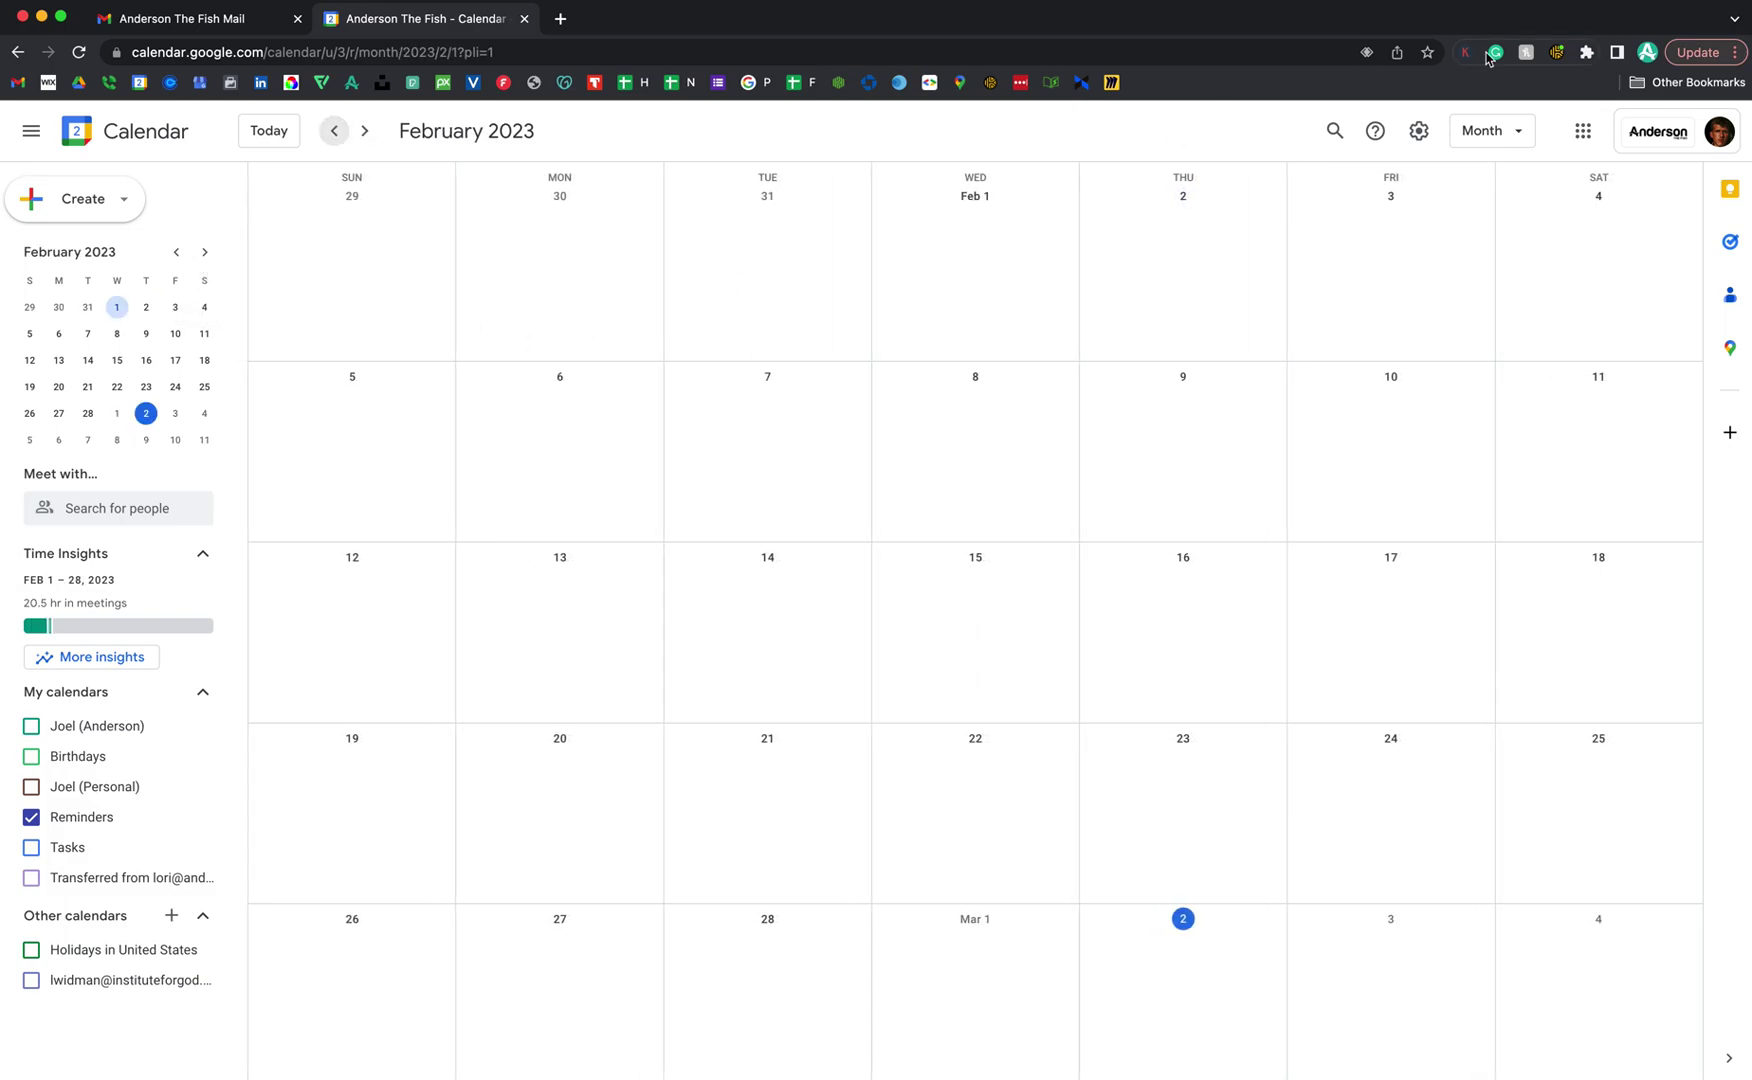
{"action": "left_click", "coordinate": [1697, 137]}
{"action": "left_click", "coordinate": [1697, 137]}
{"action": "left_click", "coordinate": [366, 131]}
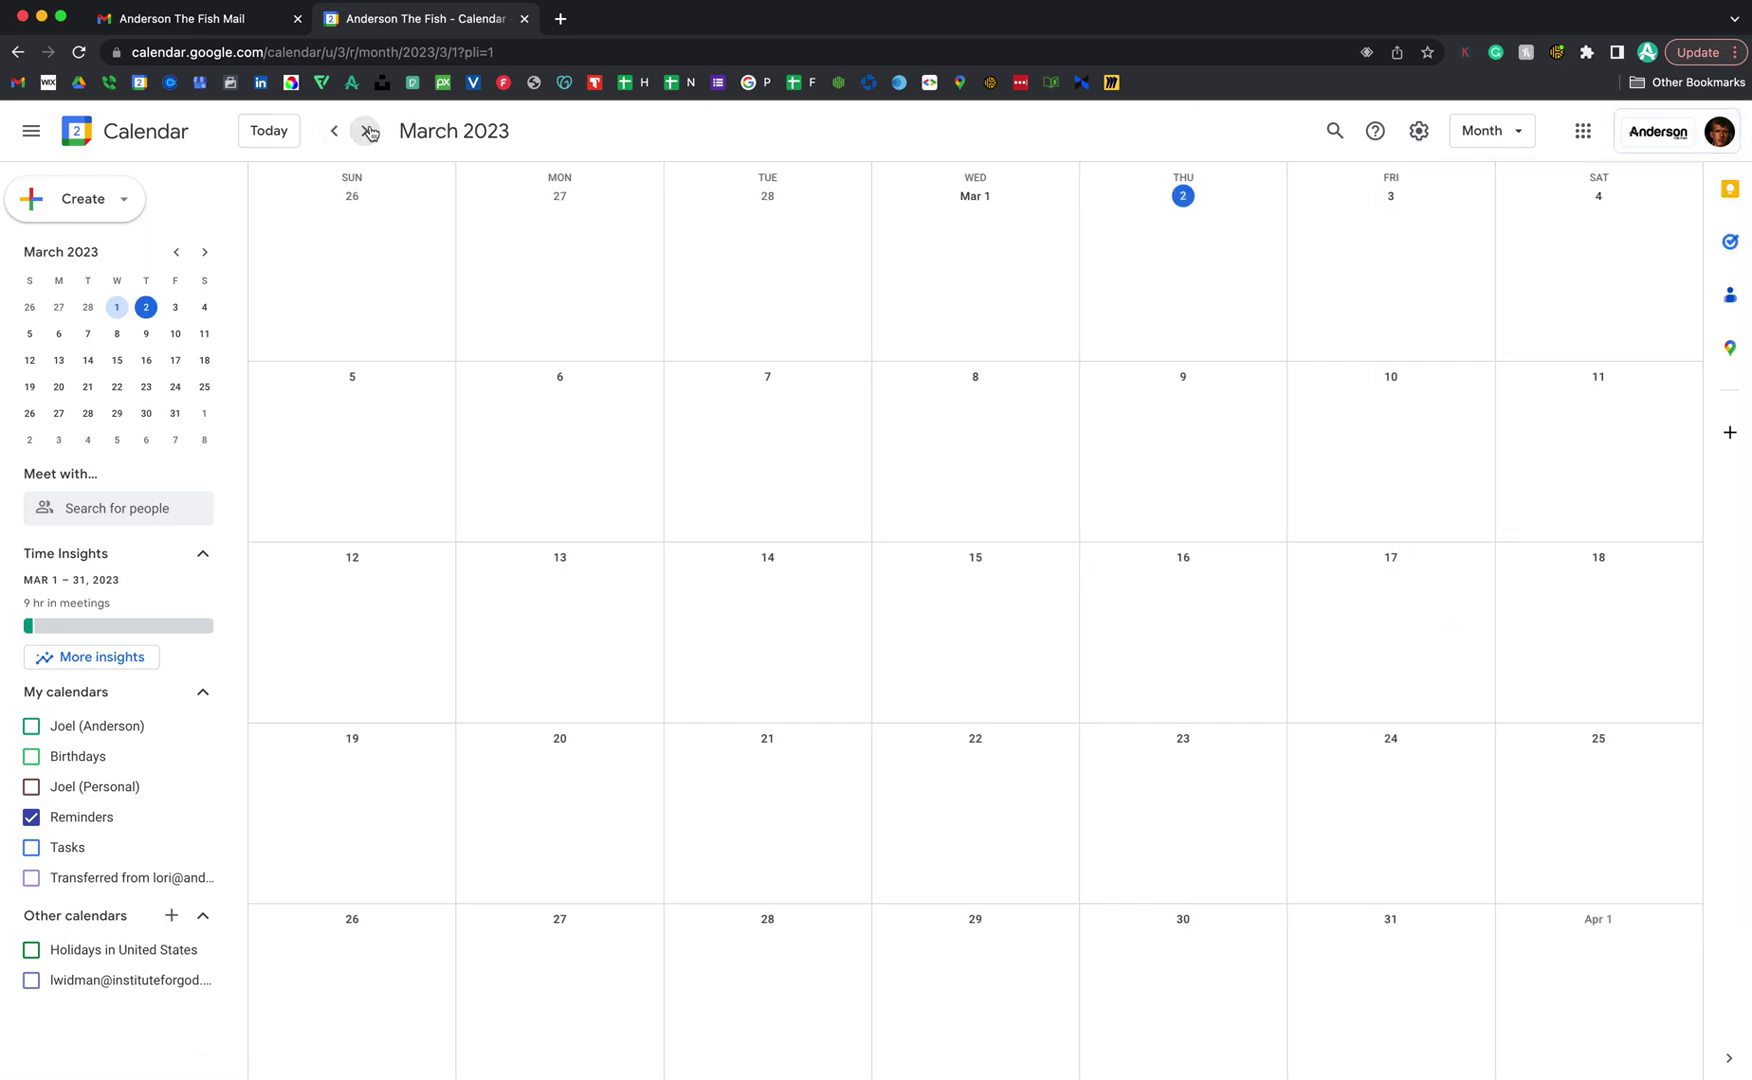
{"action": "left_click", "coordinate": [367, 131]}
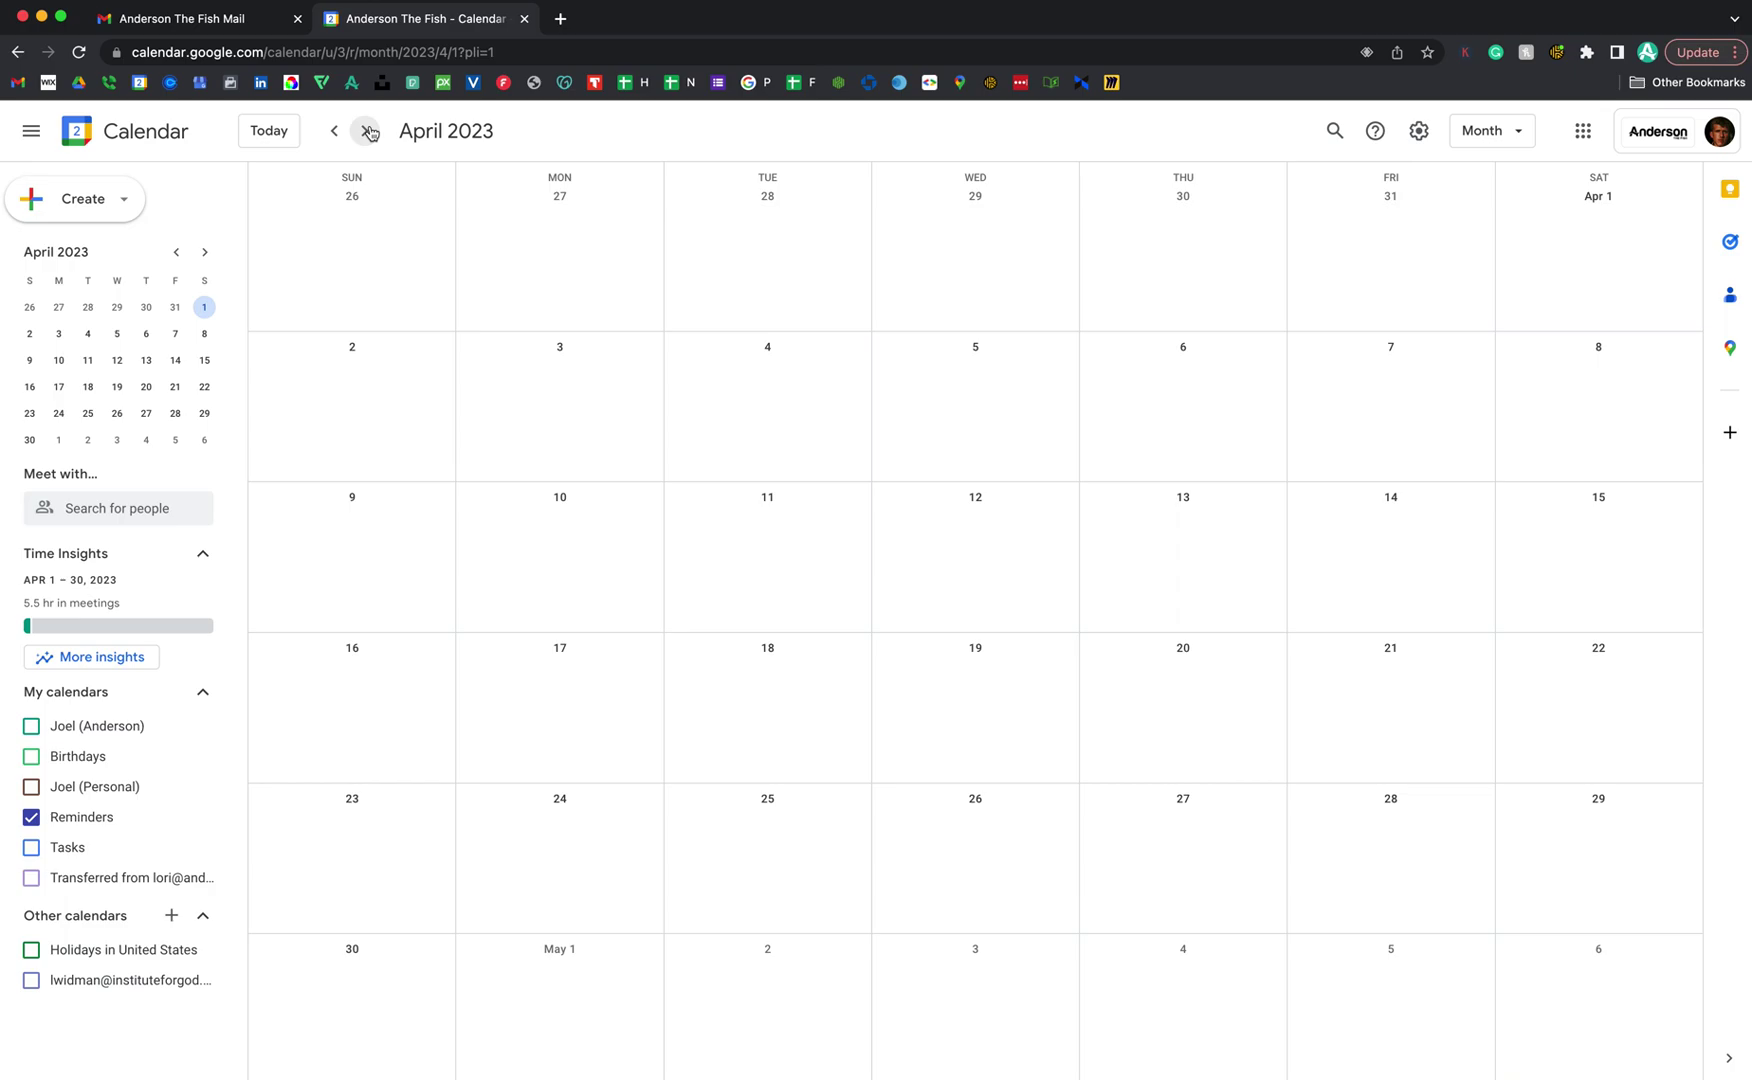
{"action": "left_click", "coordinate": [367, 131]}
{"action": "left_click", "coordinate": [335, 131]}
{"action": "left_click", "coordinate": [337, 133]}
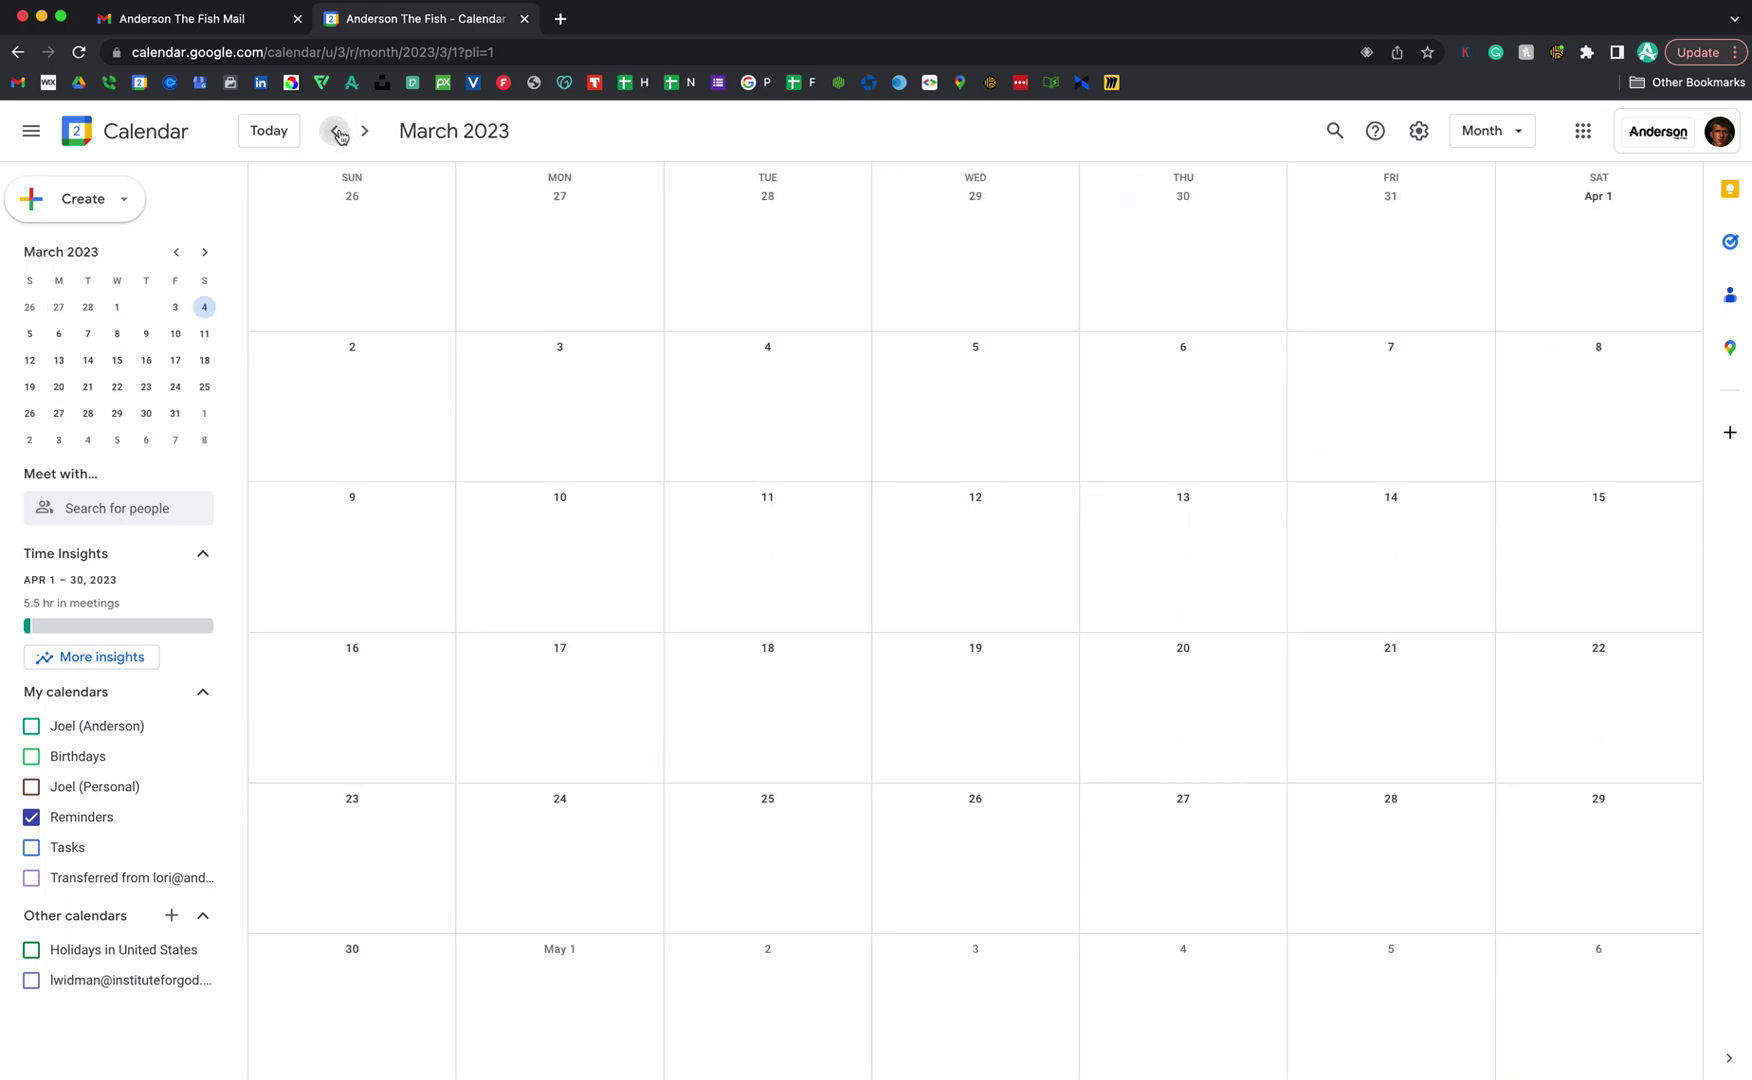
{"action": "left_click", "coordinate": [32, 847]}
{"action": "left_click", "coordinate": [32, 818]}
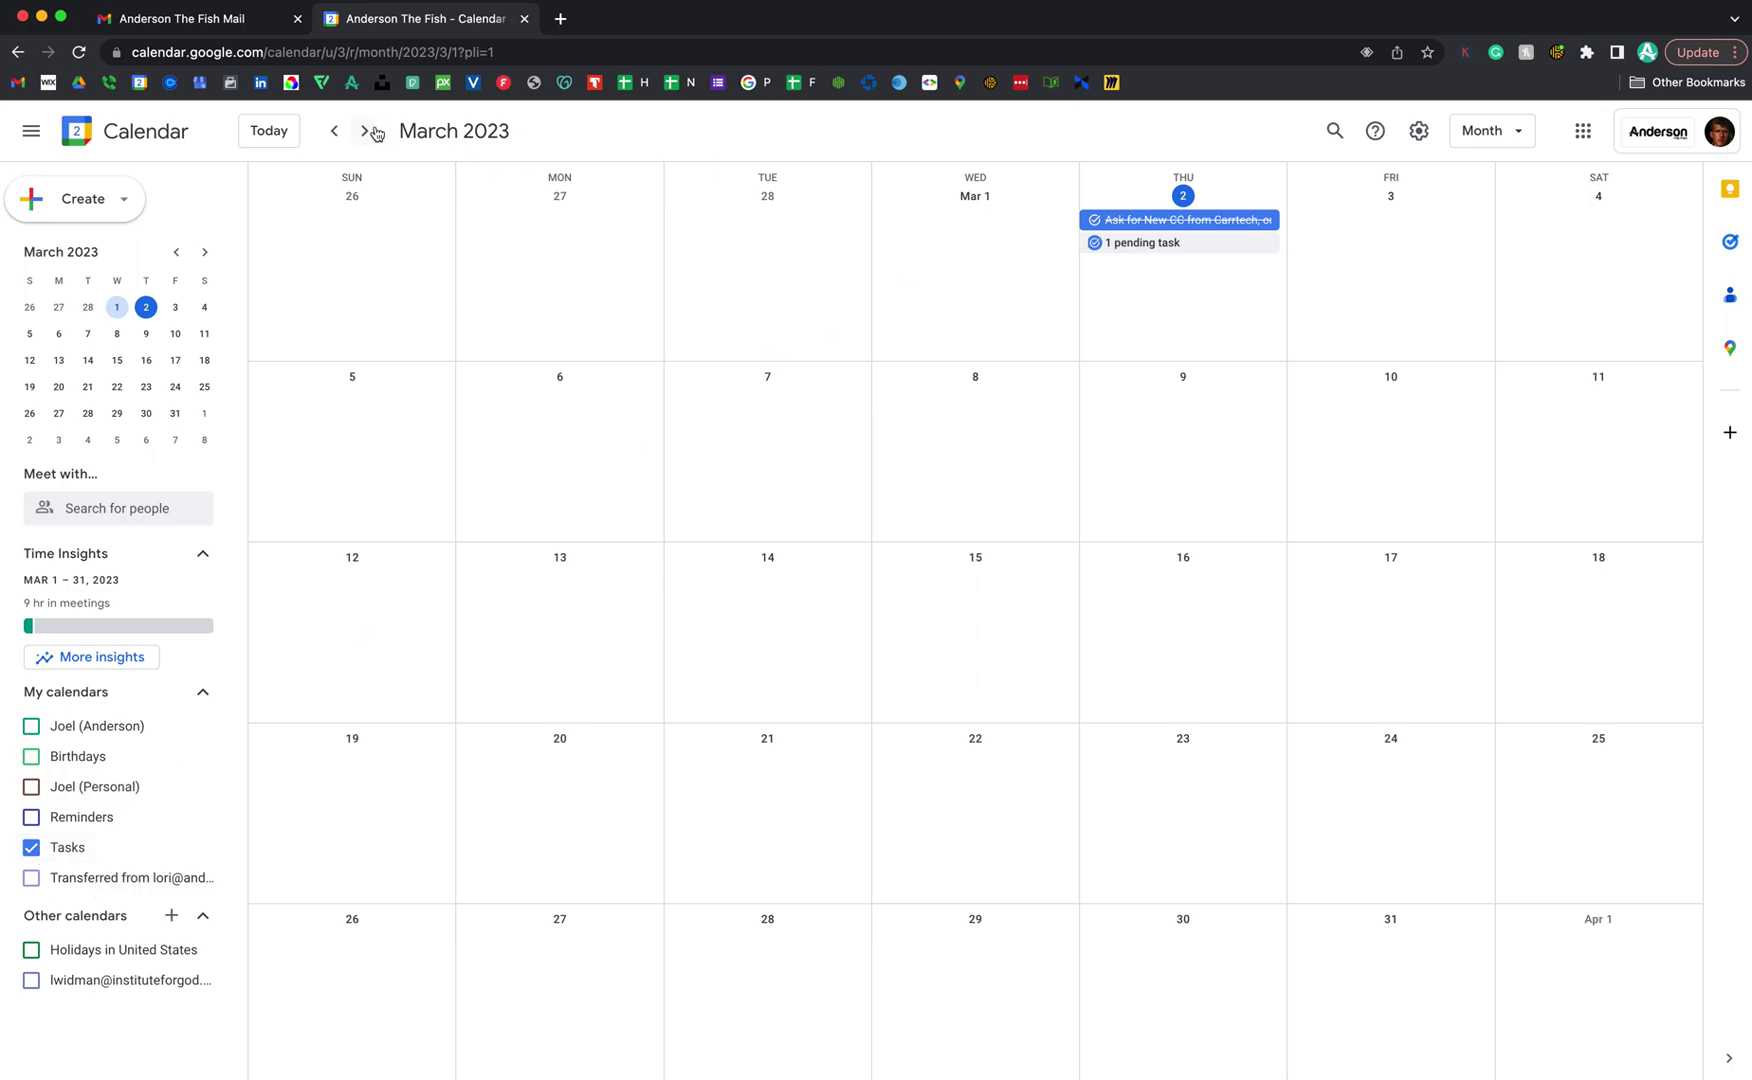
- Browse back to January 2023, then return to the Gmail tab showing Test Space
{"action": "left_click", "coordinate": [335, 131]}
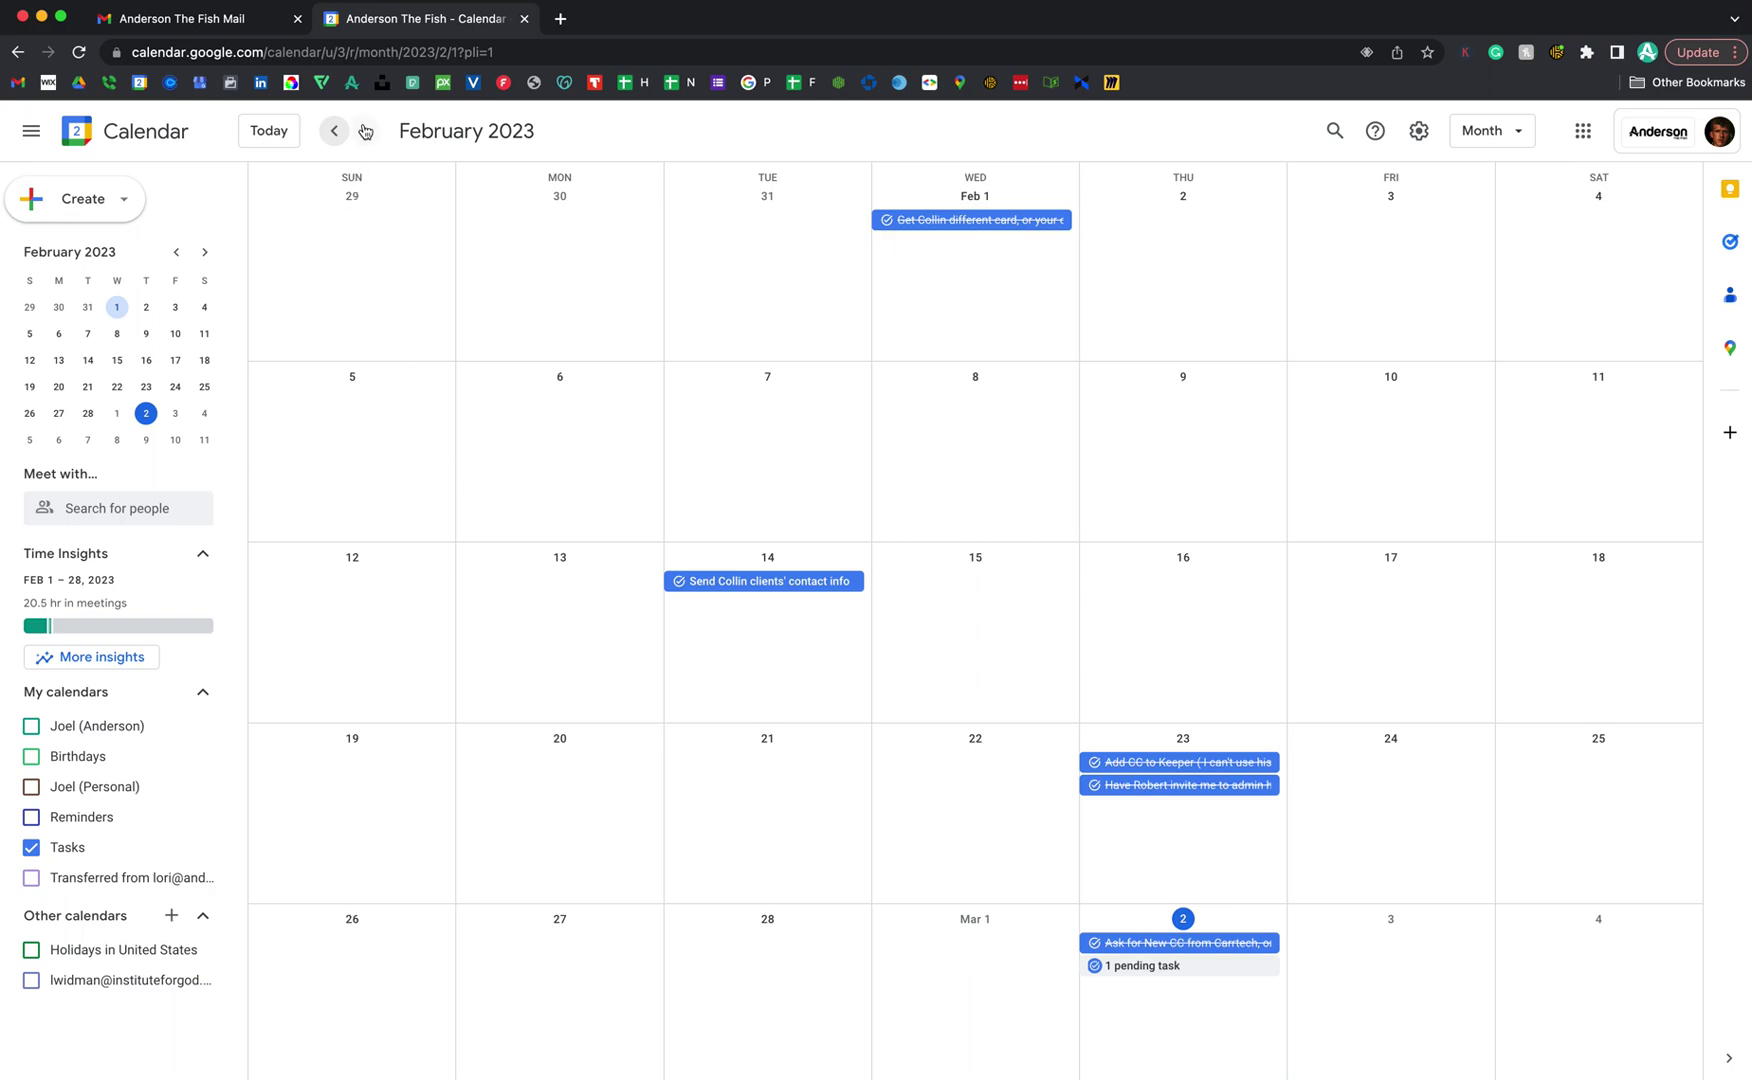
{"action": "left_click", "coordinate": [369, 134]}
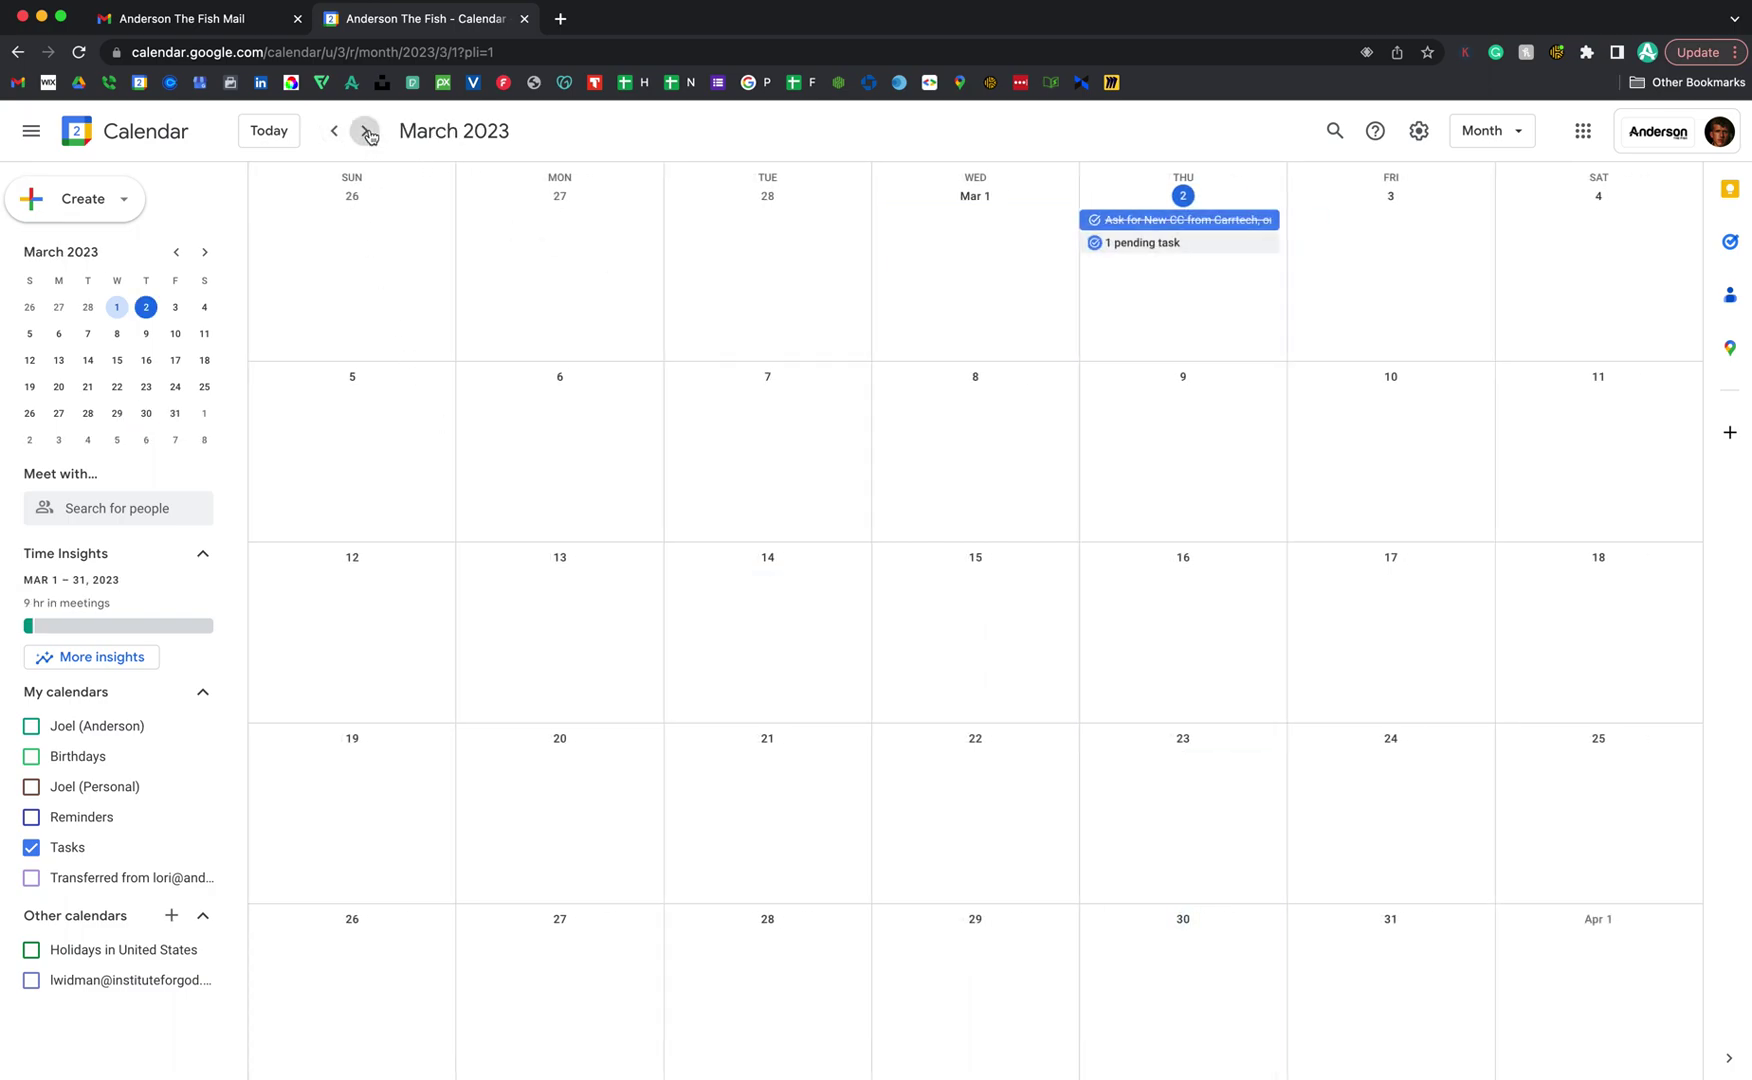
{"action": "left_click", "coordinate": [336, 133]}
{"action": "left_click", "coordinate": [337, 134]}
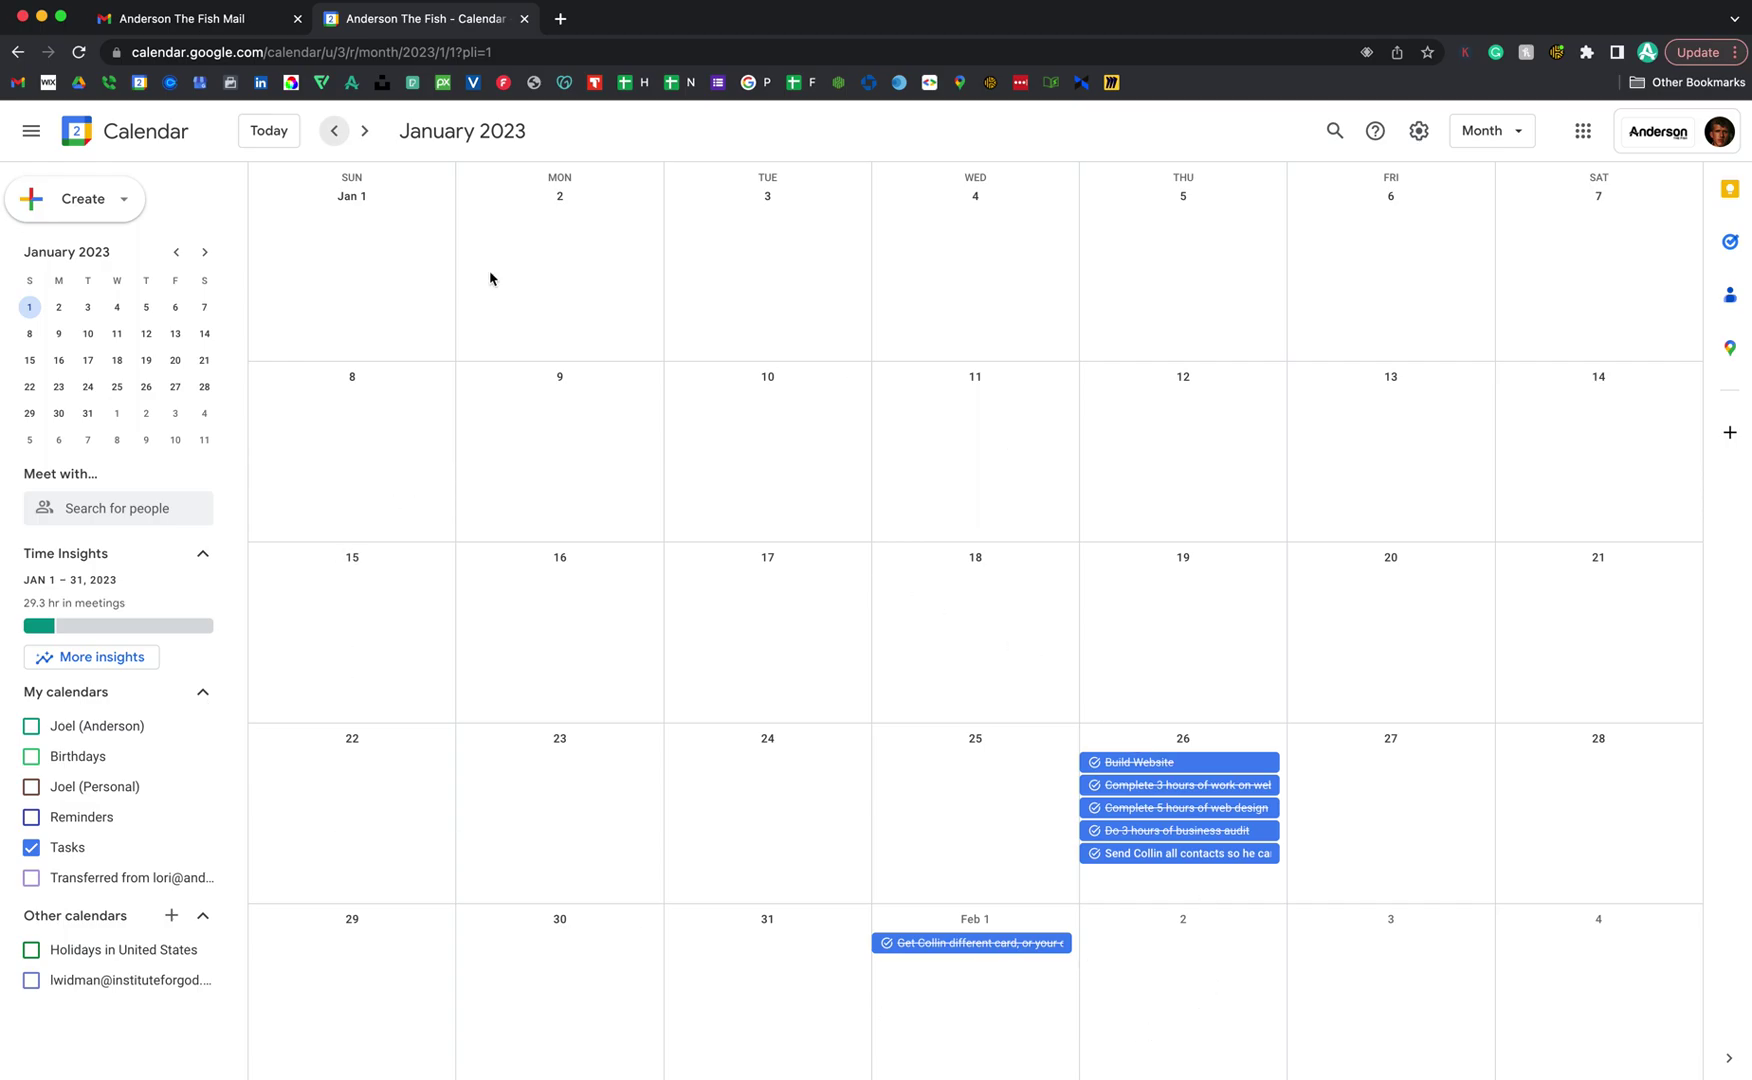
{"action": "left_click", "coordinate": [226, 30]}
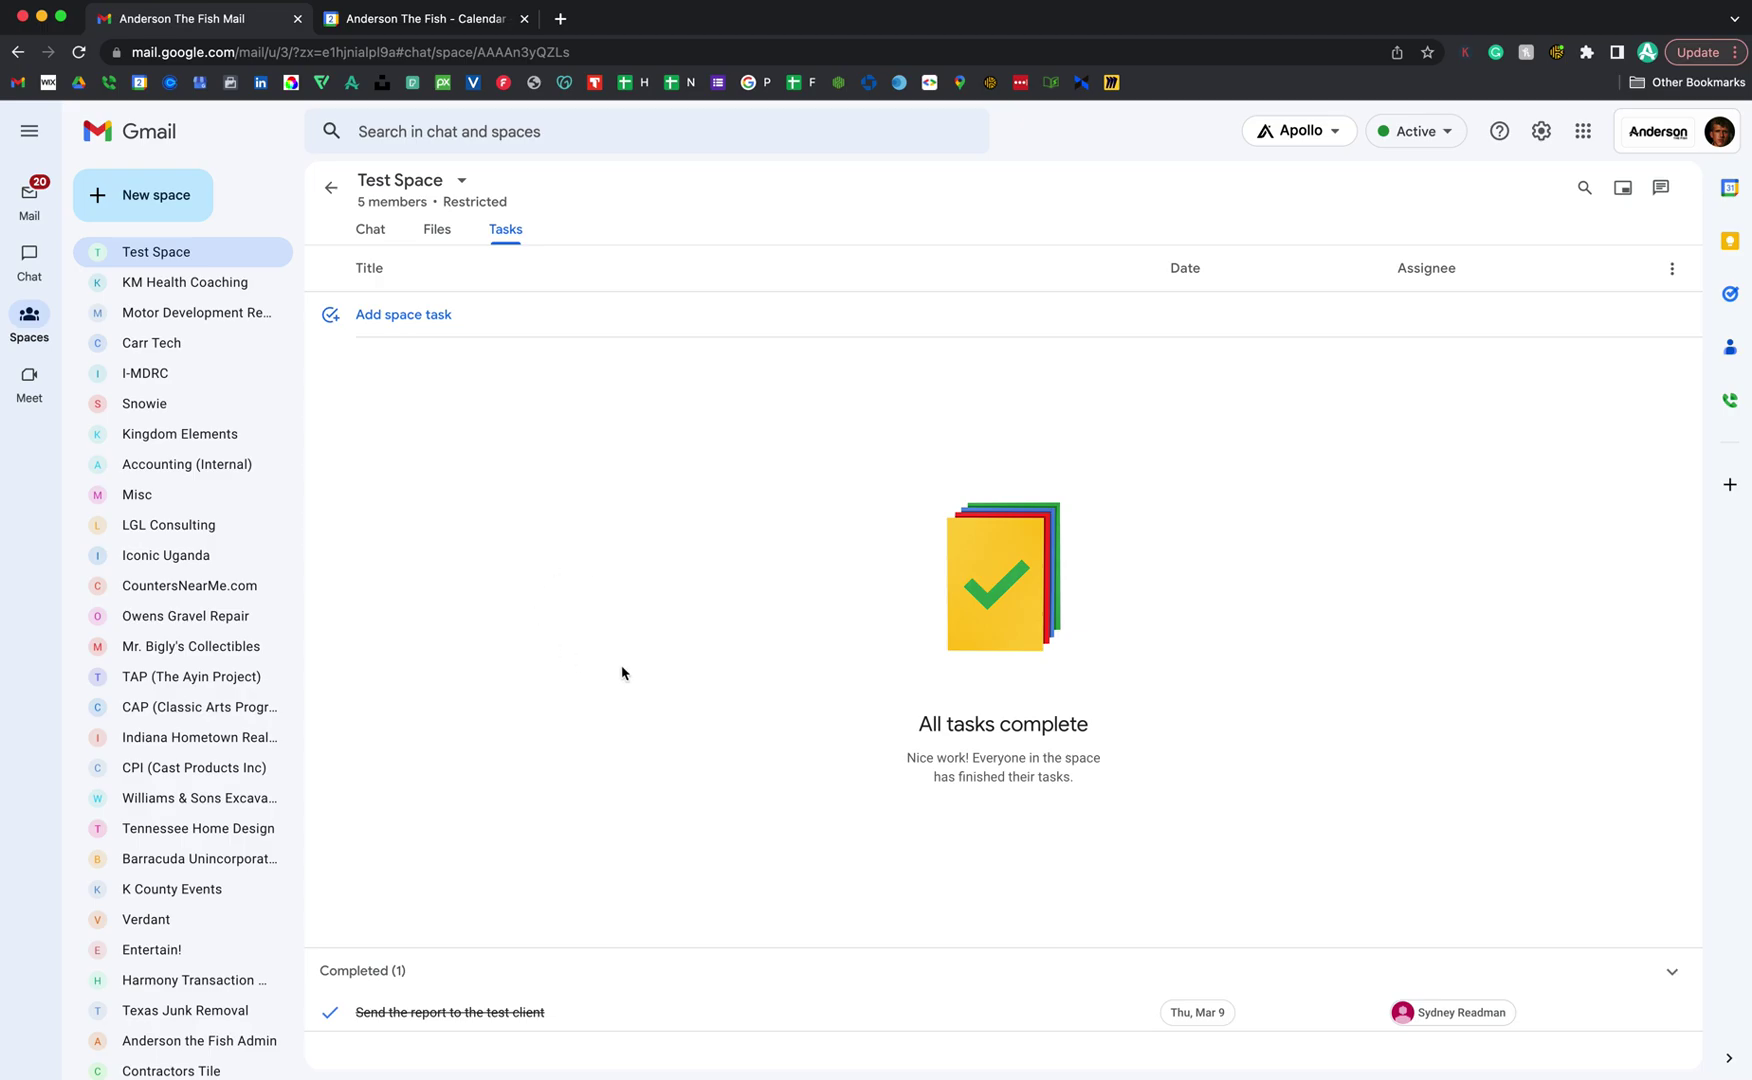
- Browse Test Space's Chat and Files tabs, then return to Tasks and begin a new task
{"action": "mouse_move", "coordinate": [30, 267]}
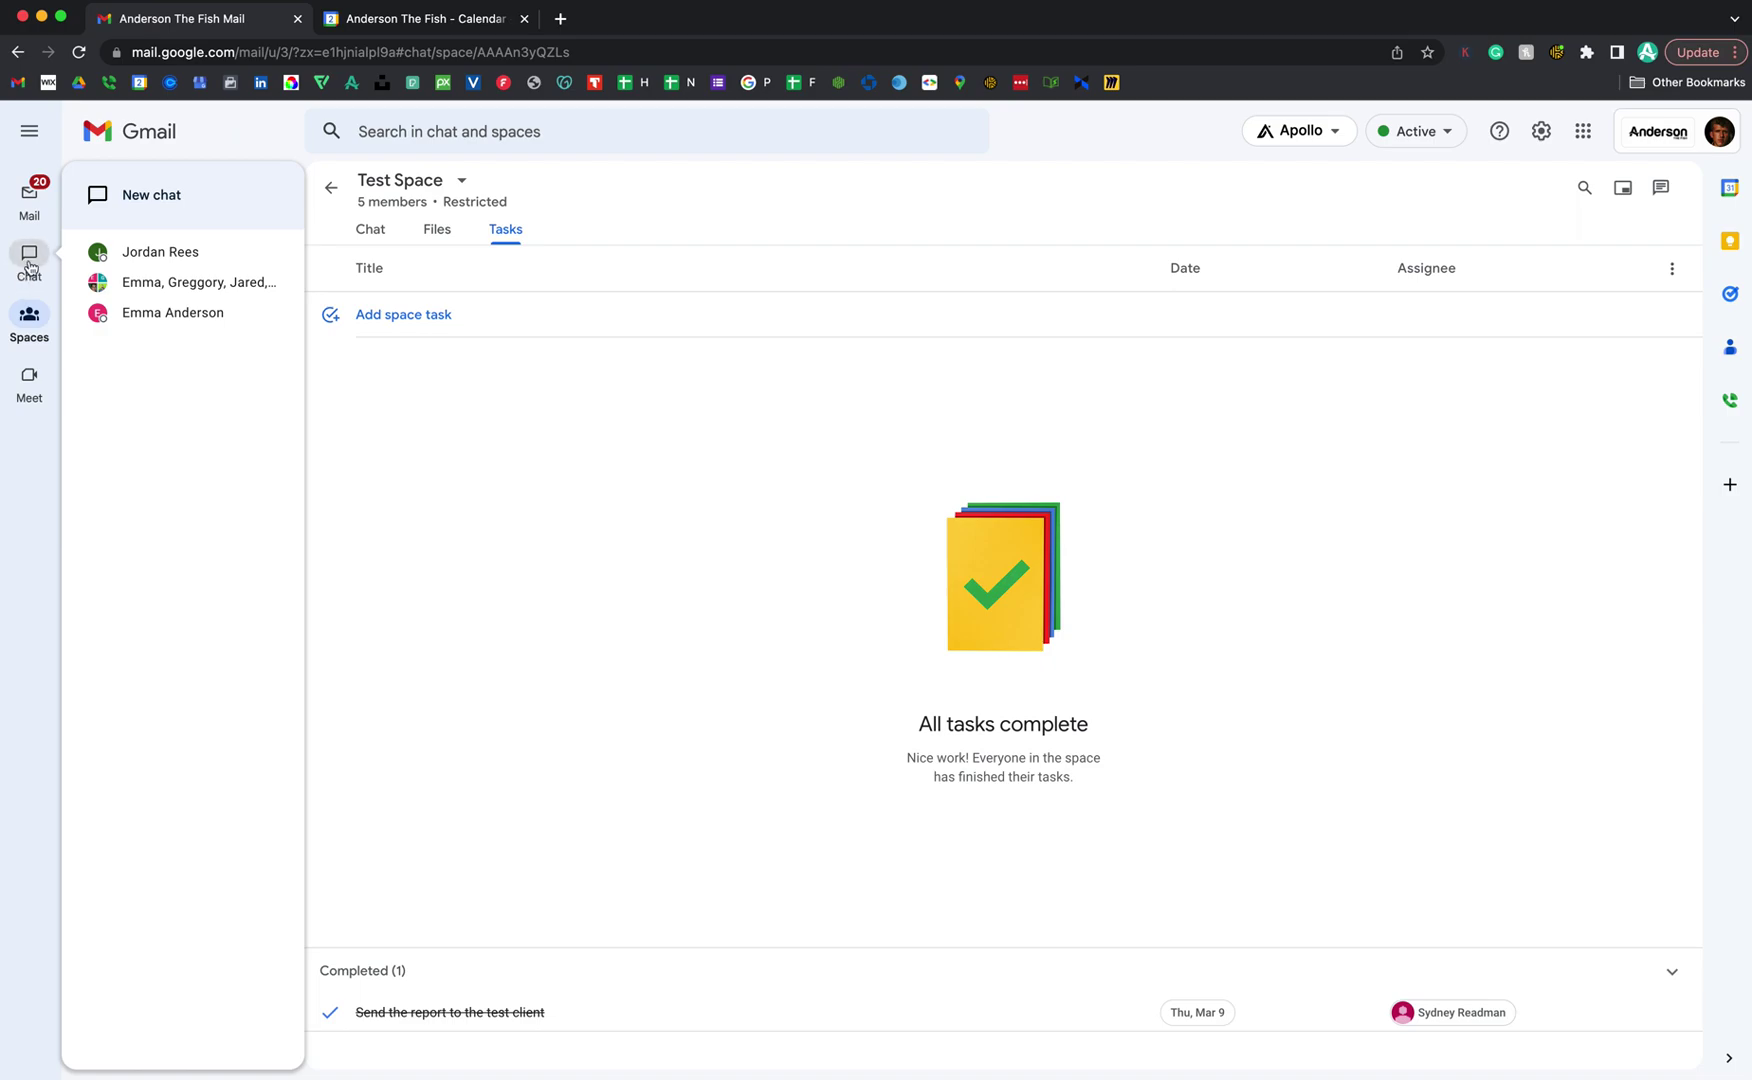
{"action": "mouse_move", "coordinate": [35, 318]}
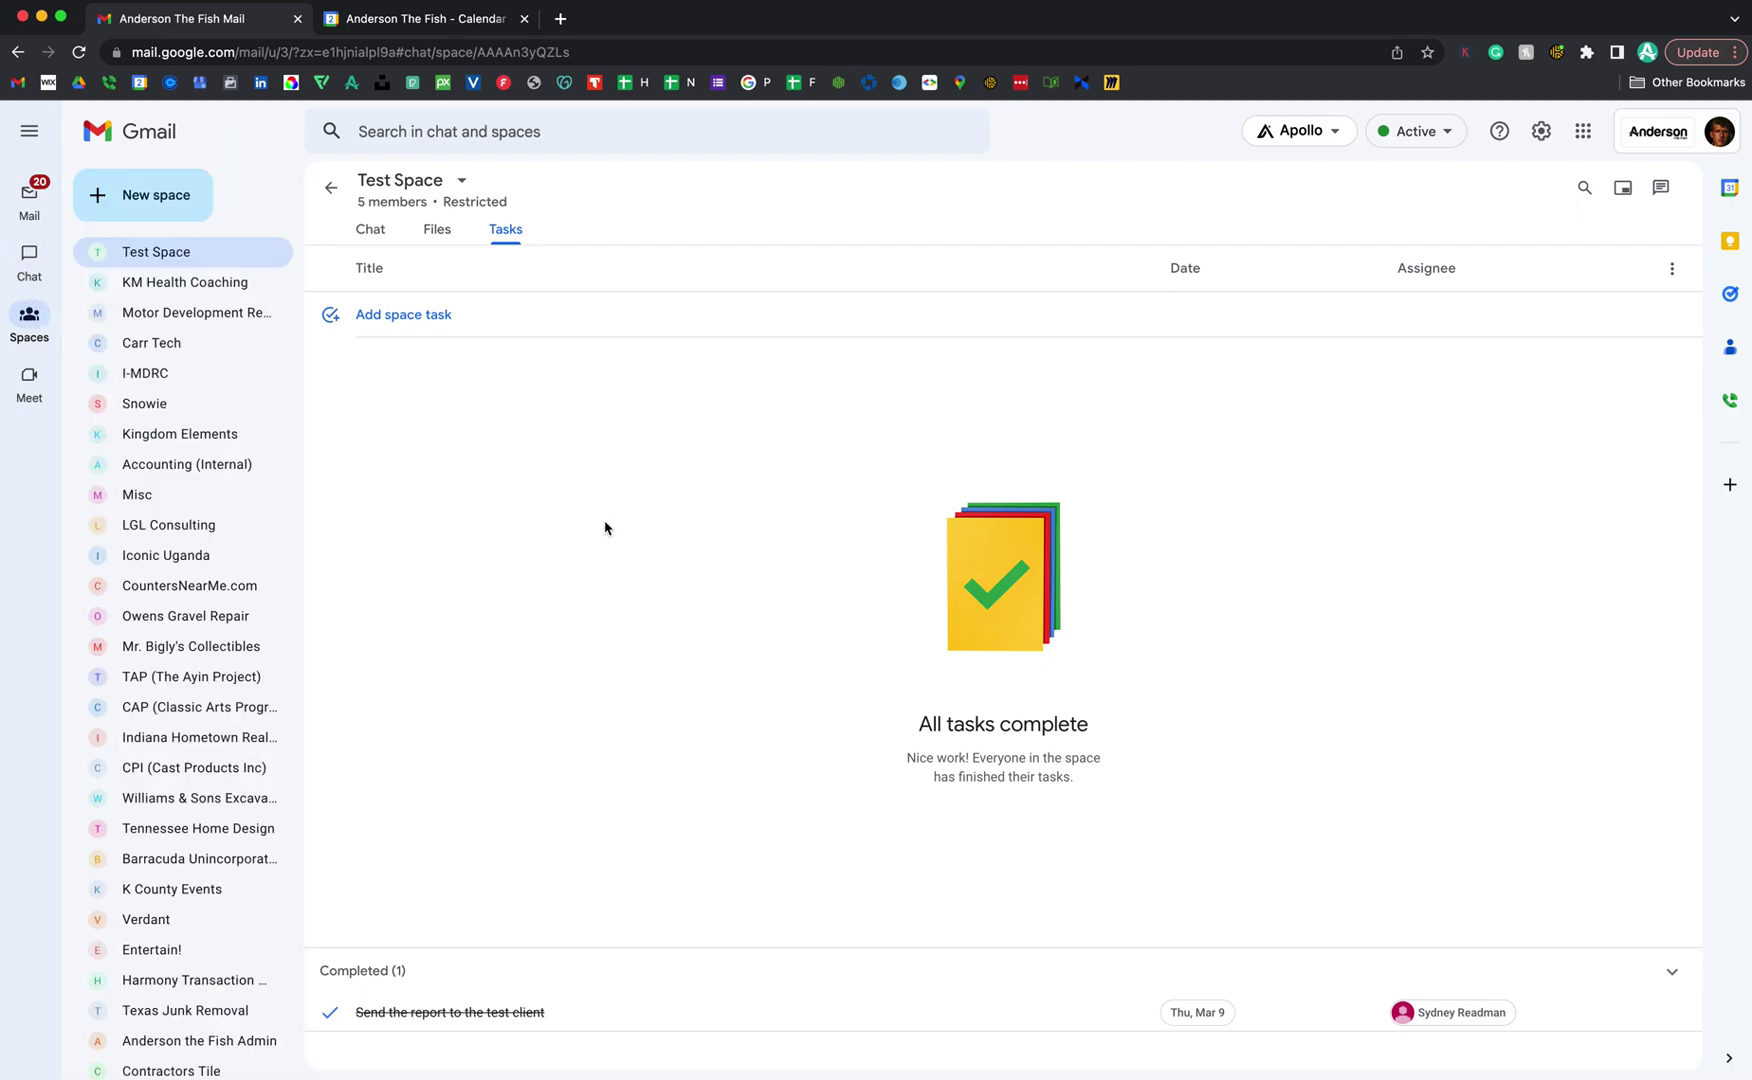
{"action": "left_click", "coordinate": [372, 232]}
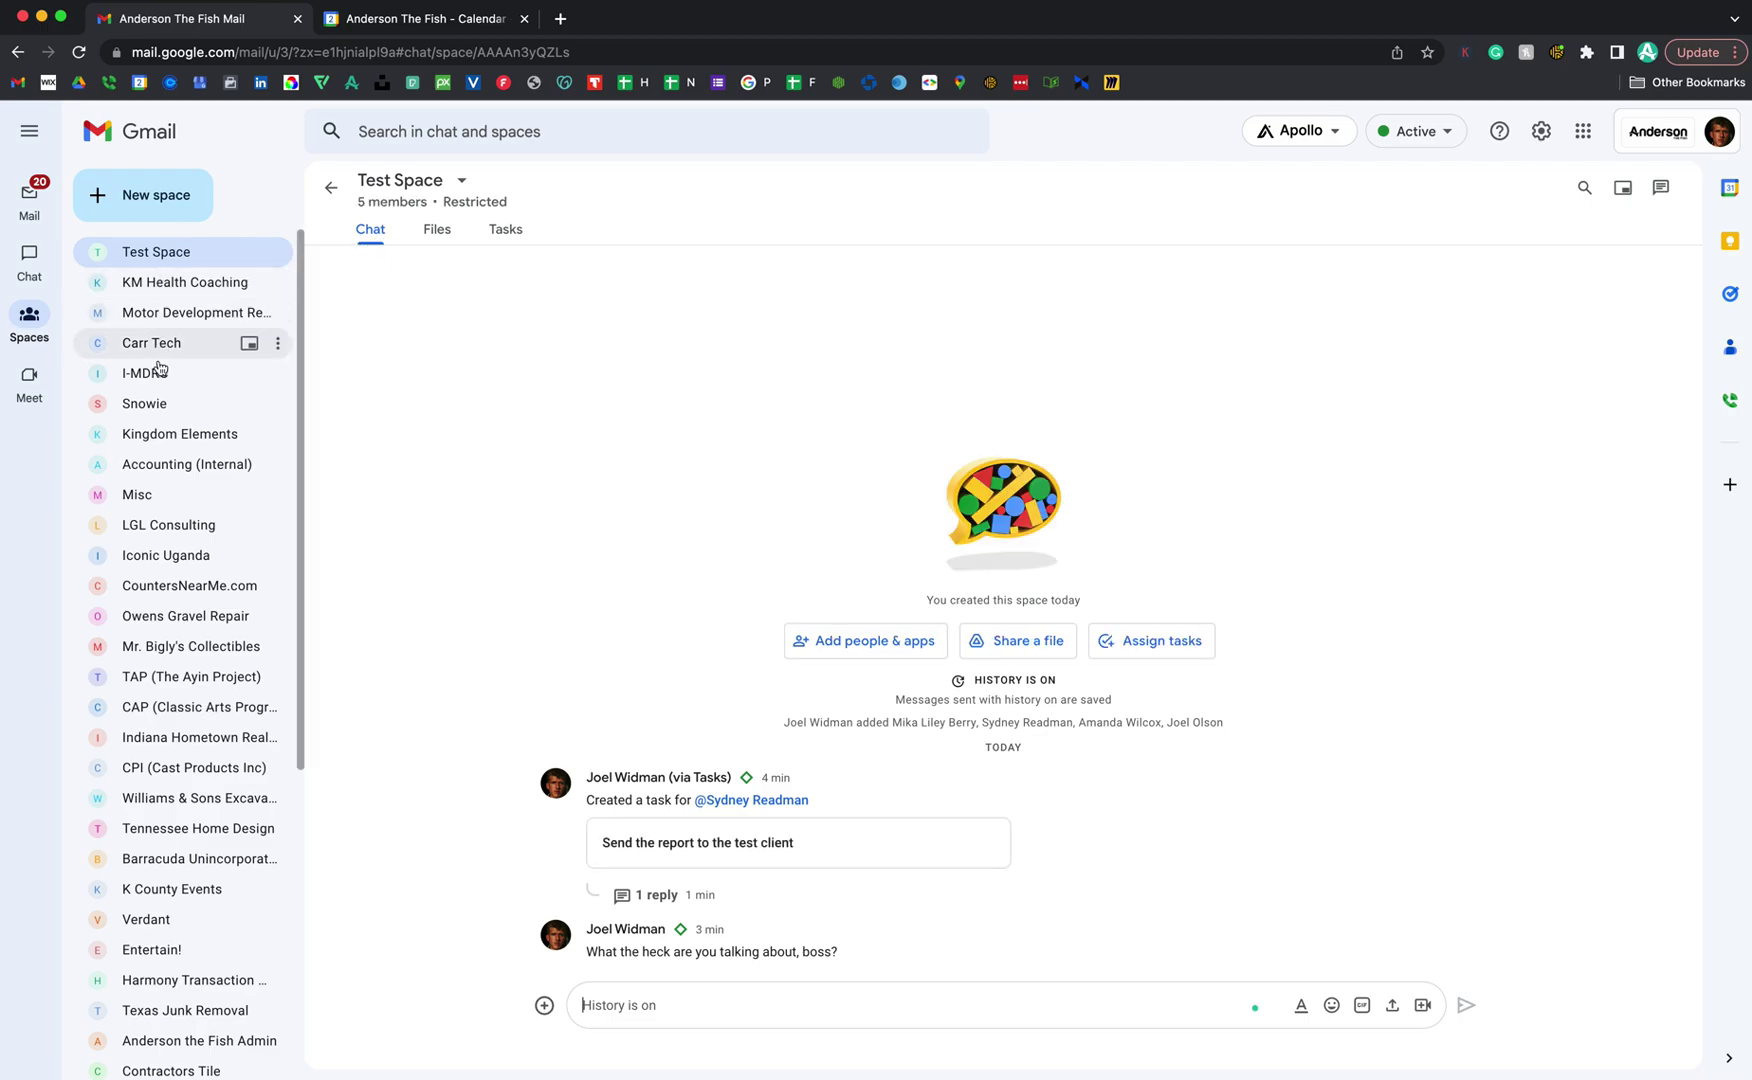
{"action": "left_click", "coordinate": [440, 231]}
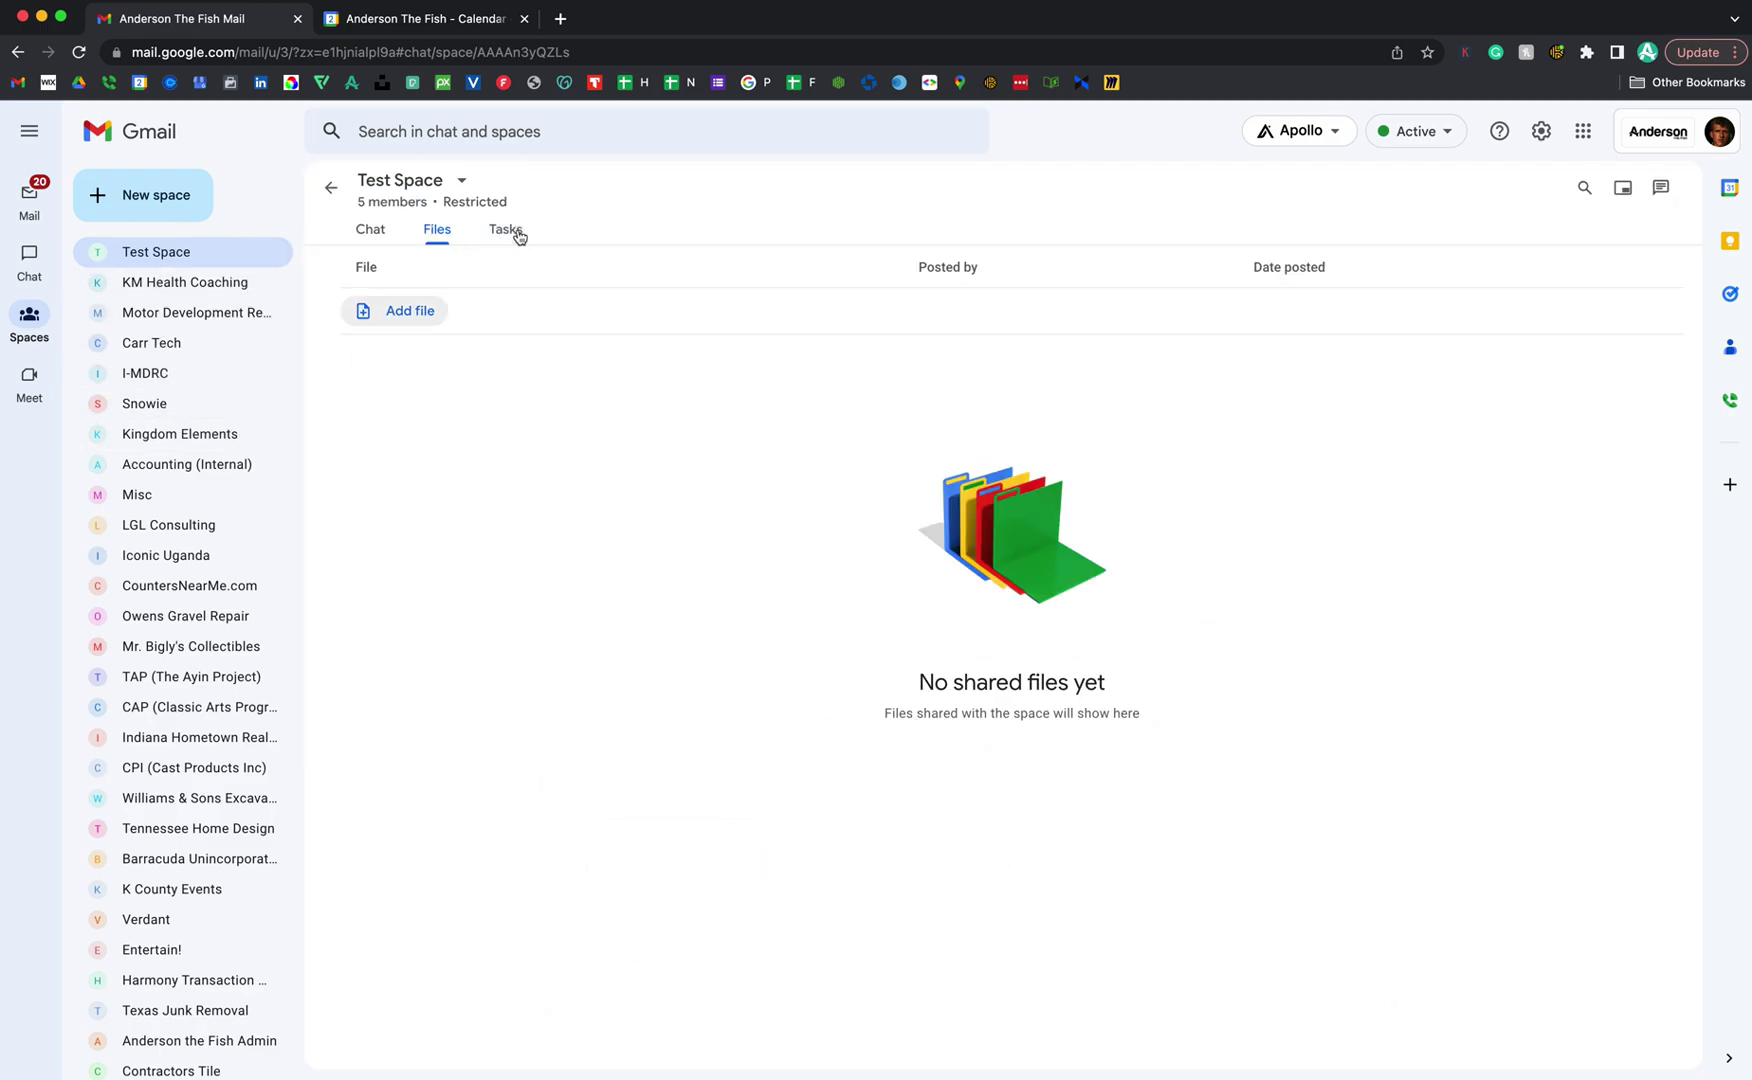
{"action": "left_click", "coordinate": [512, 230]}
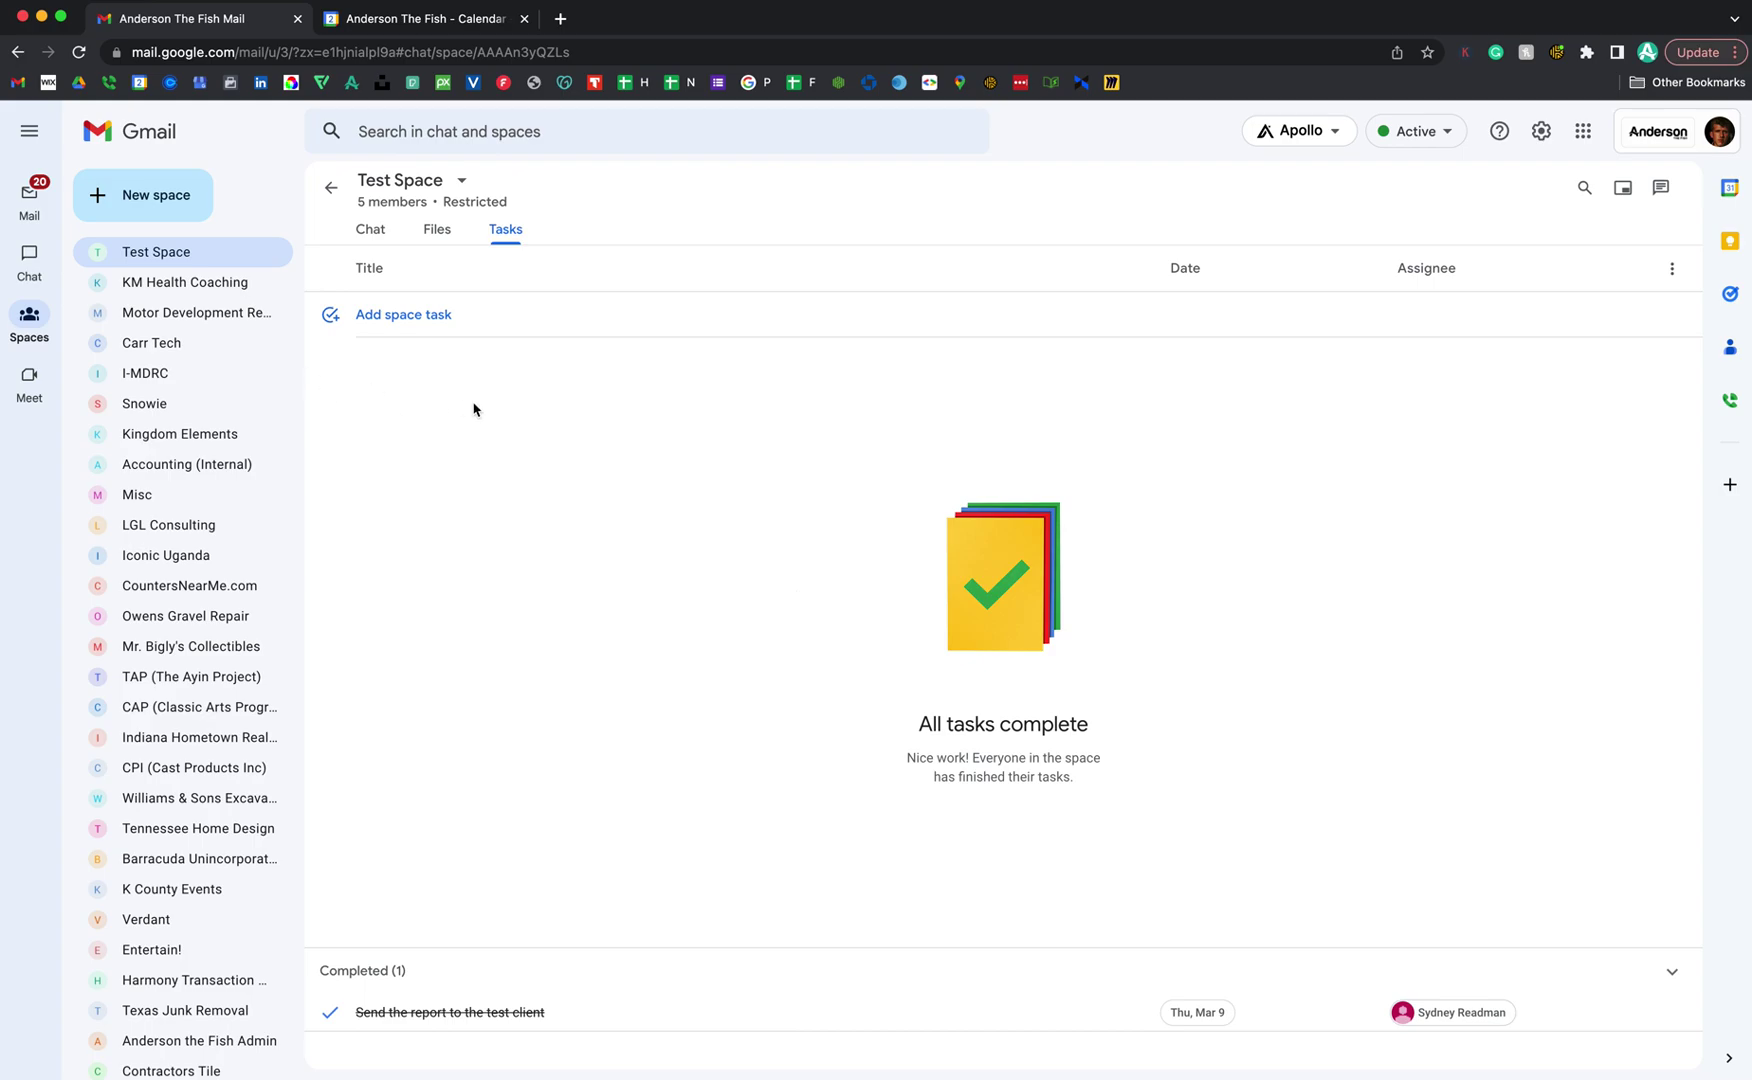
{"action": "left_click", "coordinate": [433, 317]}
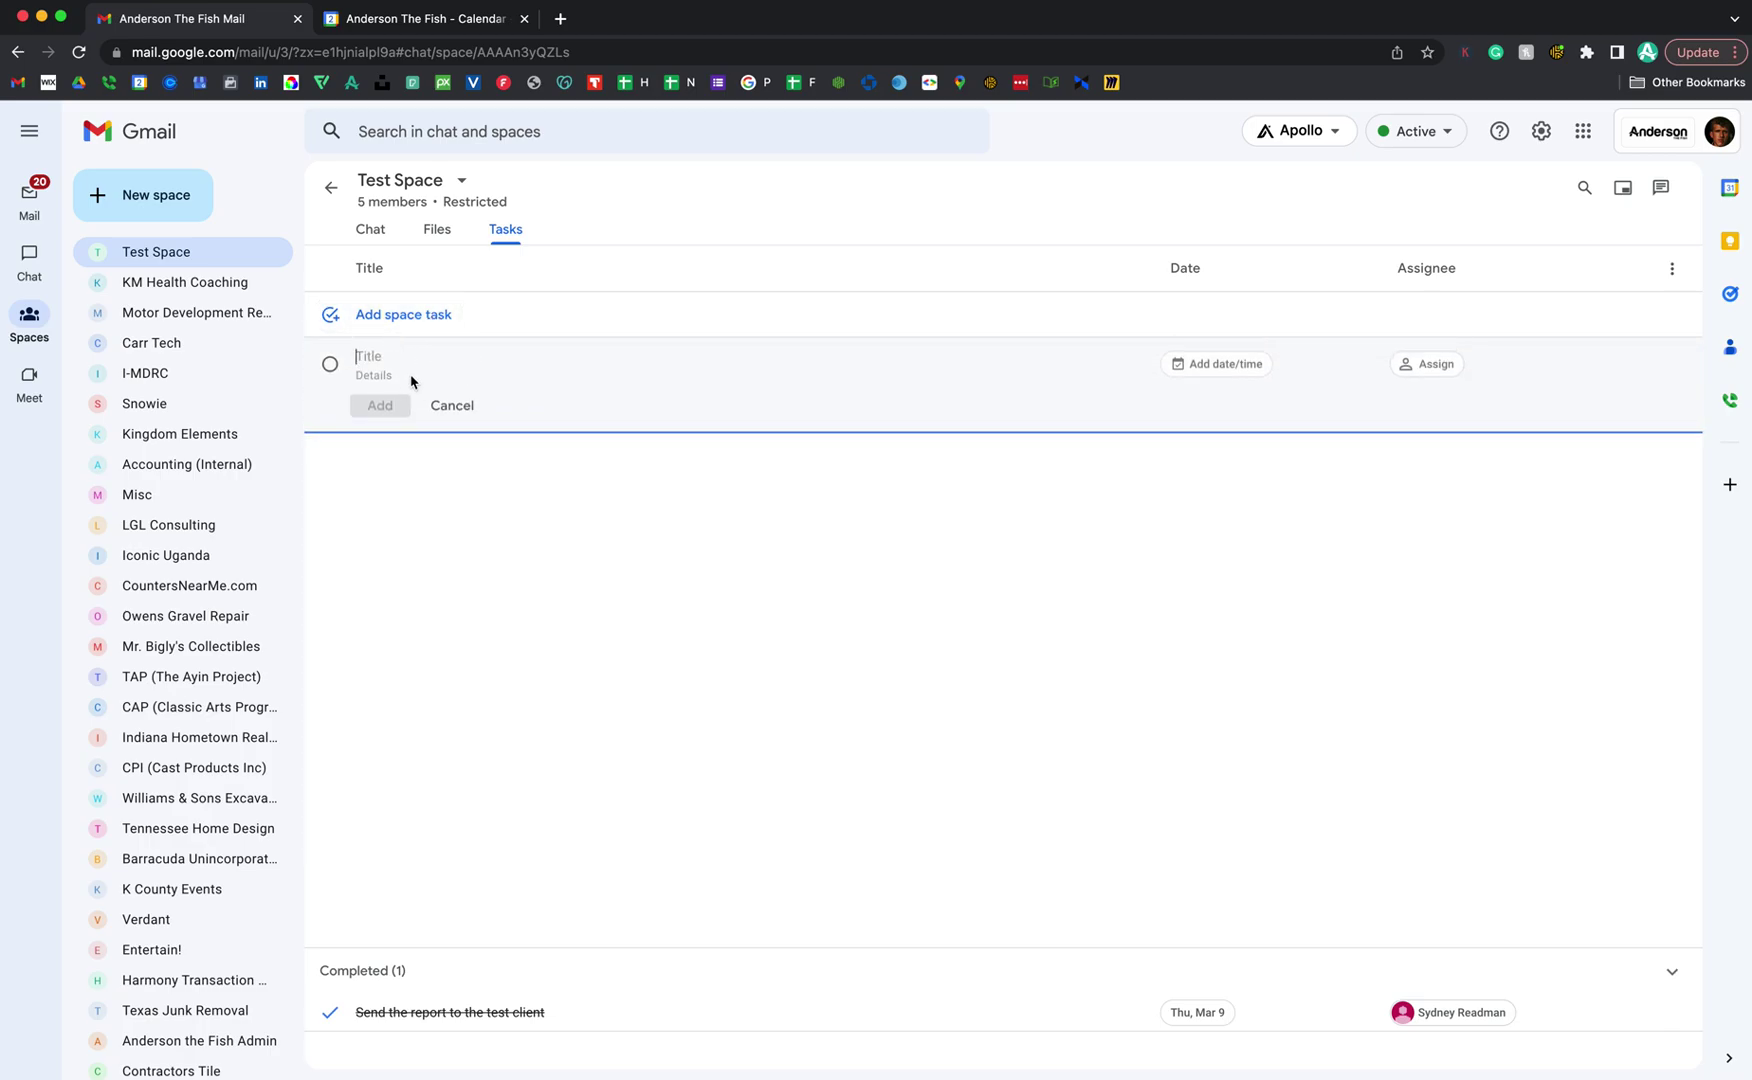
{"action": "left_click", "coordinate": [470, 406]}
{"action": "left_click", "coordinate": [1730, 293]}
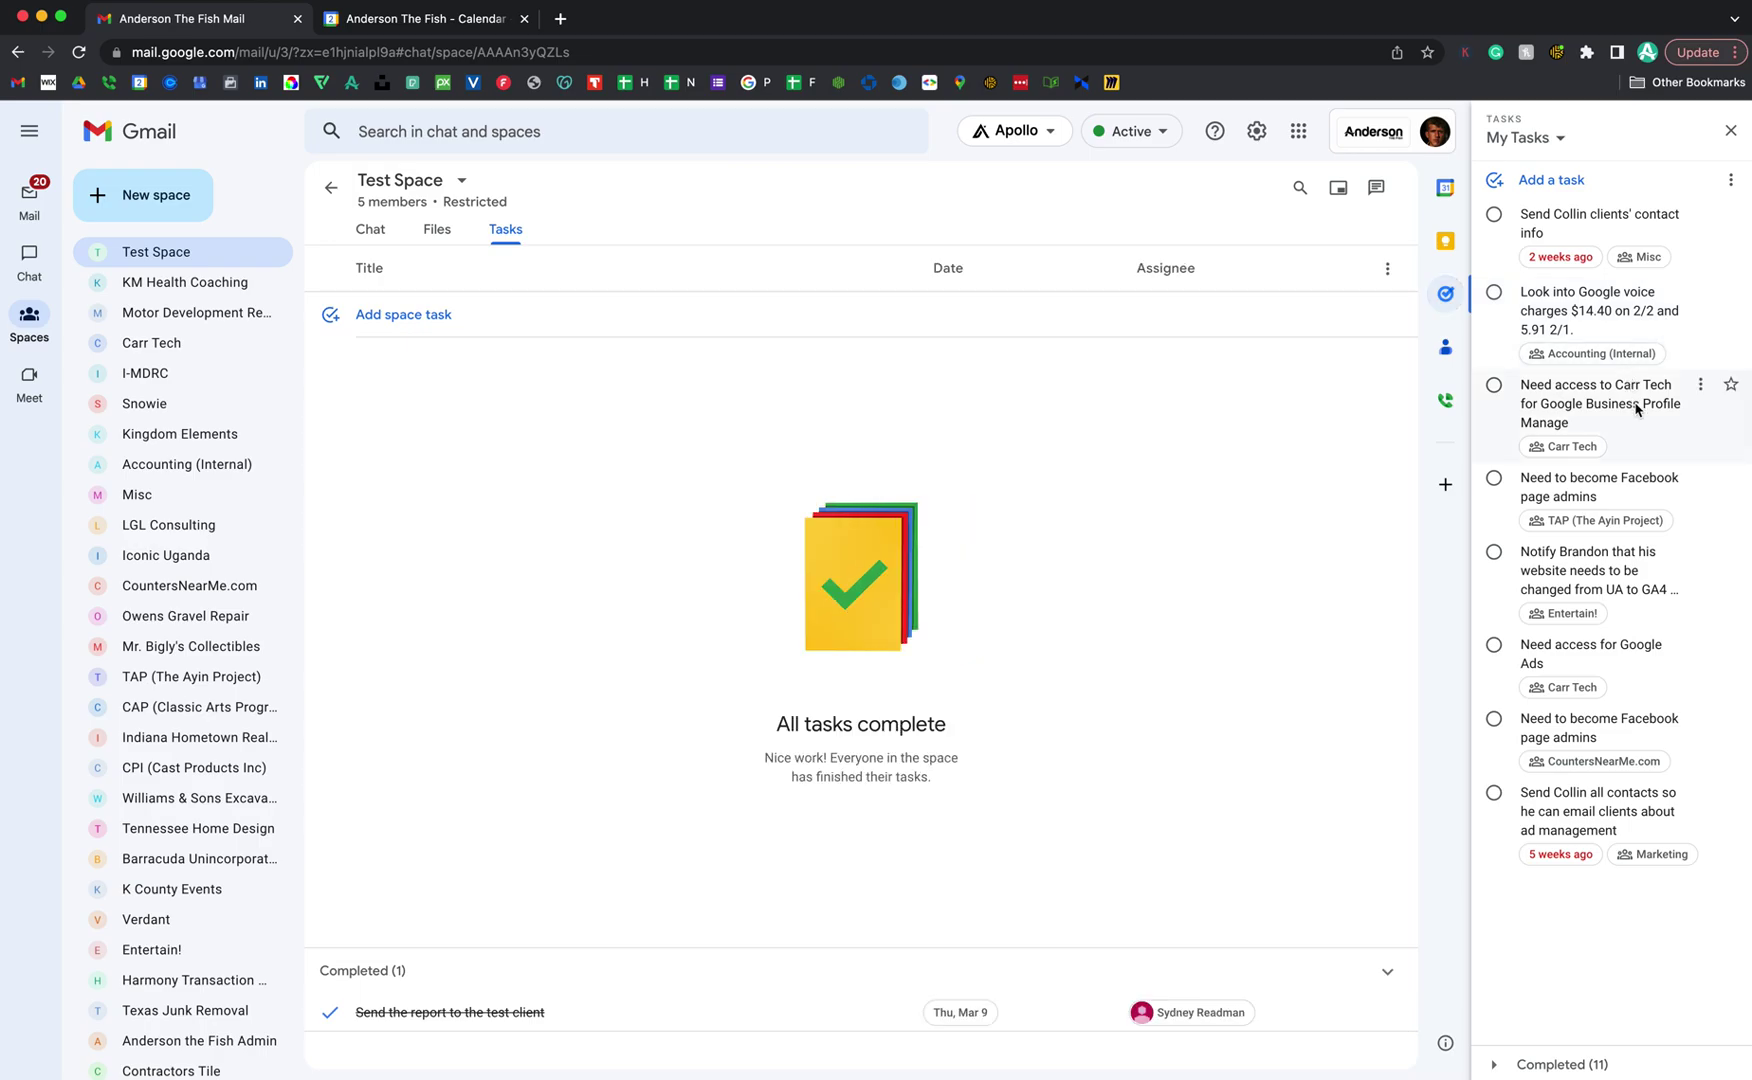
{"action": "left_click", "coordinate": [1703, 390]}
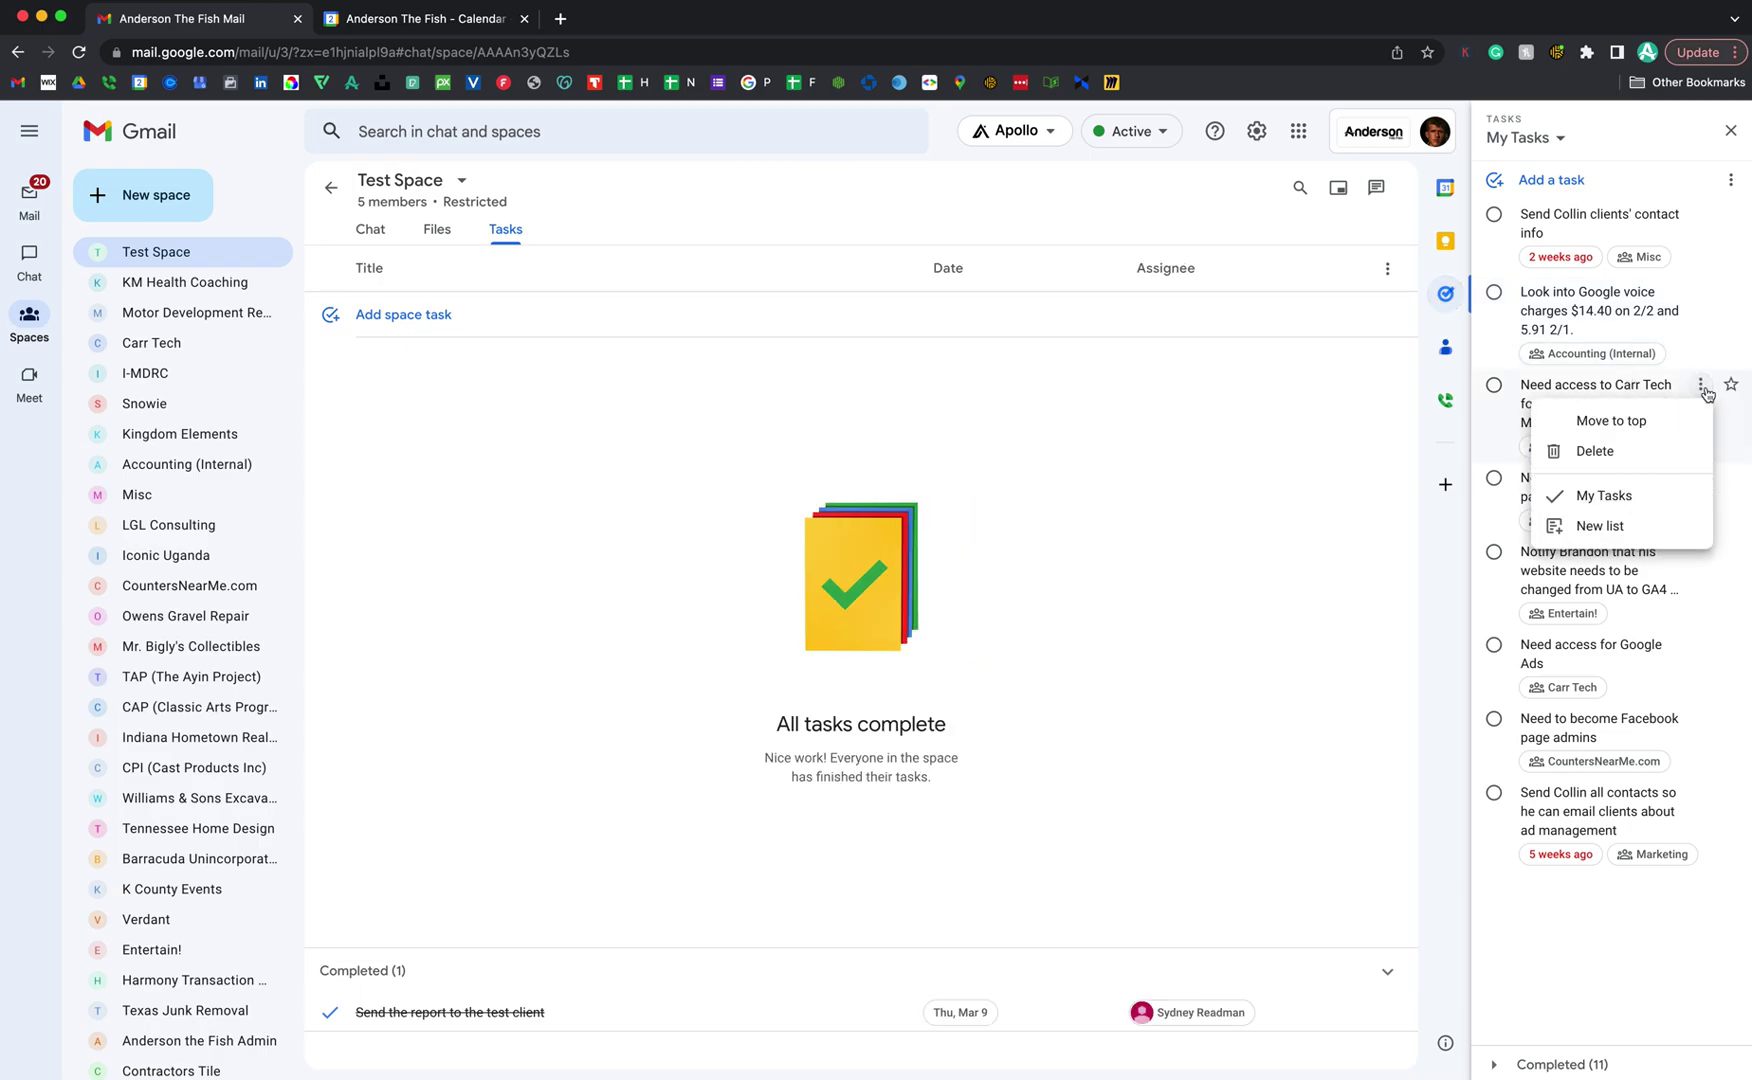
{"action": "left_click", "coordinate": [1704, 389]}
{"action": "left_click", "coordinate": [1731, 131]}
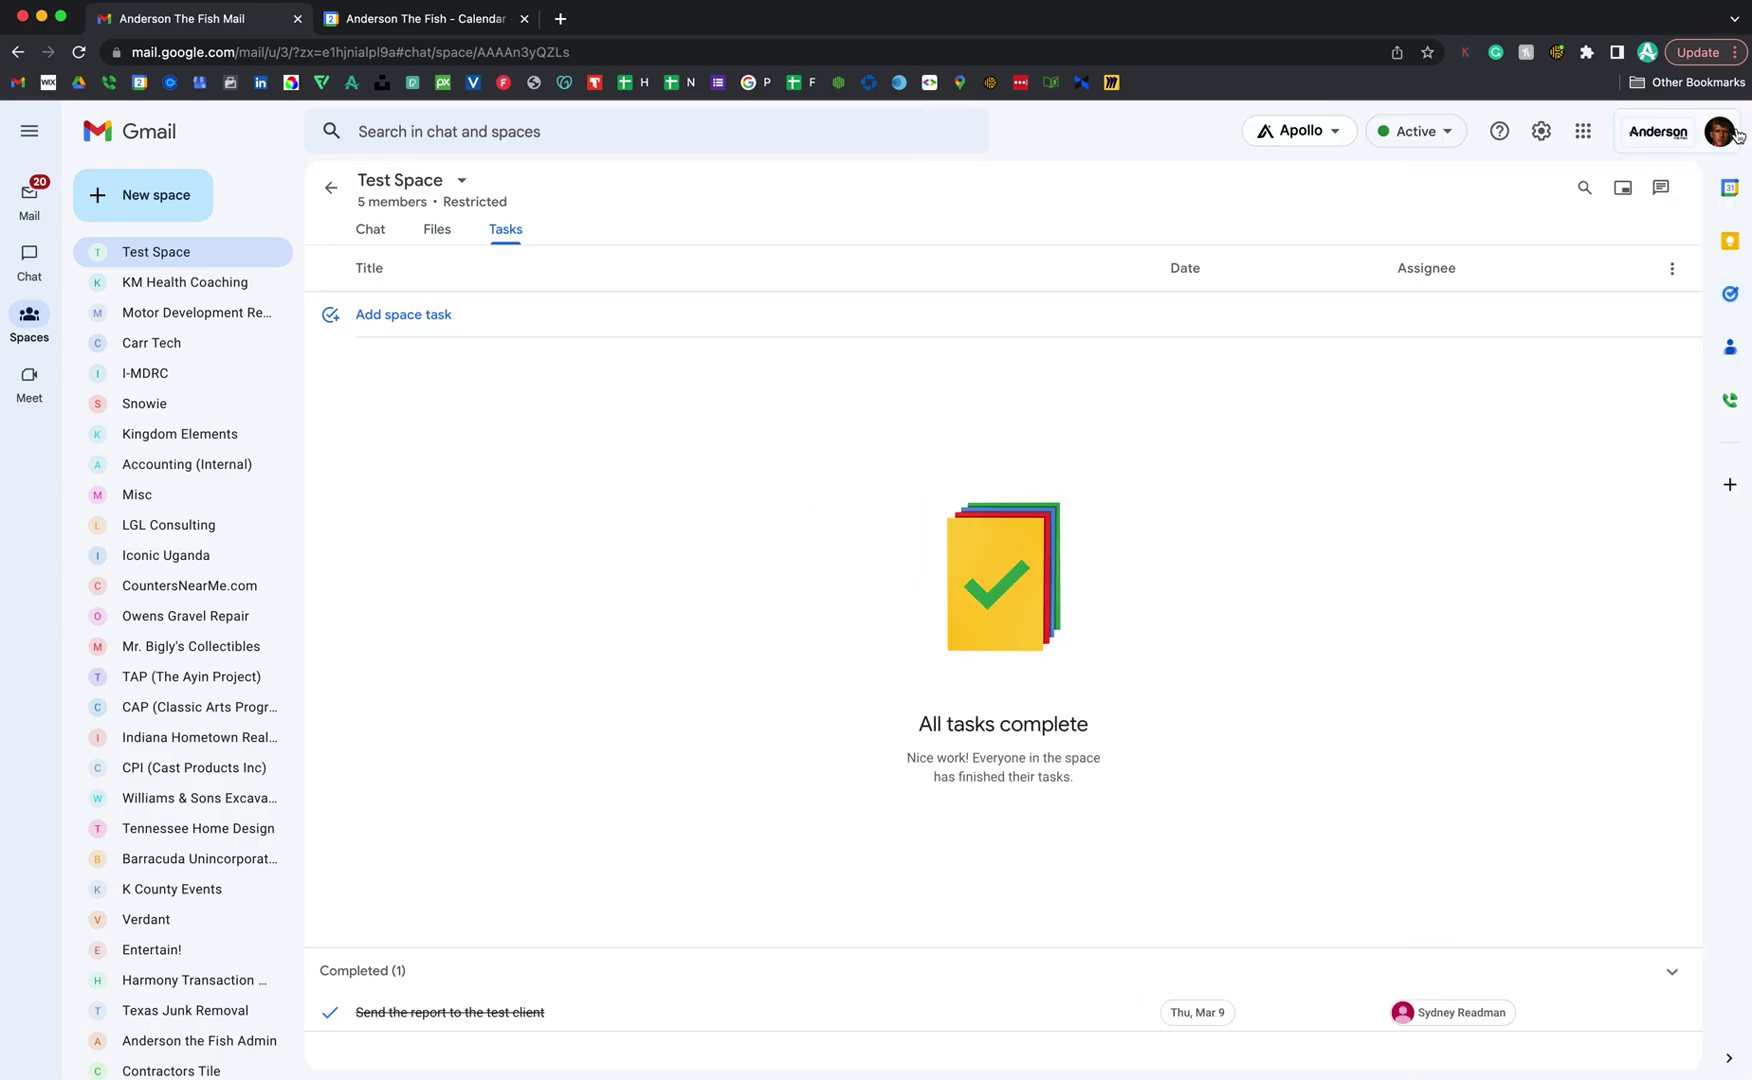
{"action": "left_click", "coordinate": [427, 324]}
- Add a 'Creat website' task to Test Space, mark it complete, and discard the empty entry
{"action": "type", "text": "Crea"}
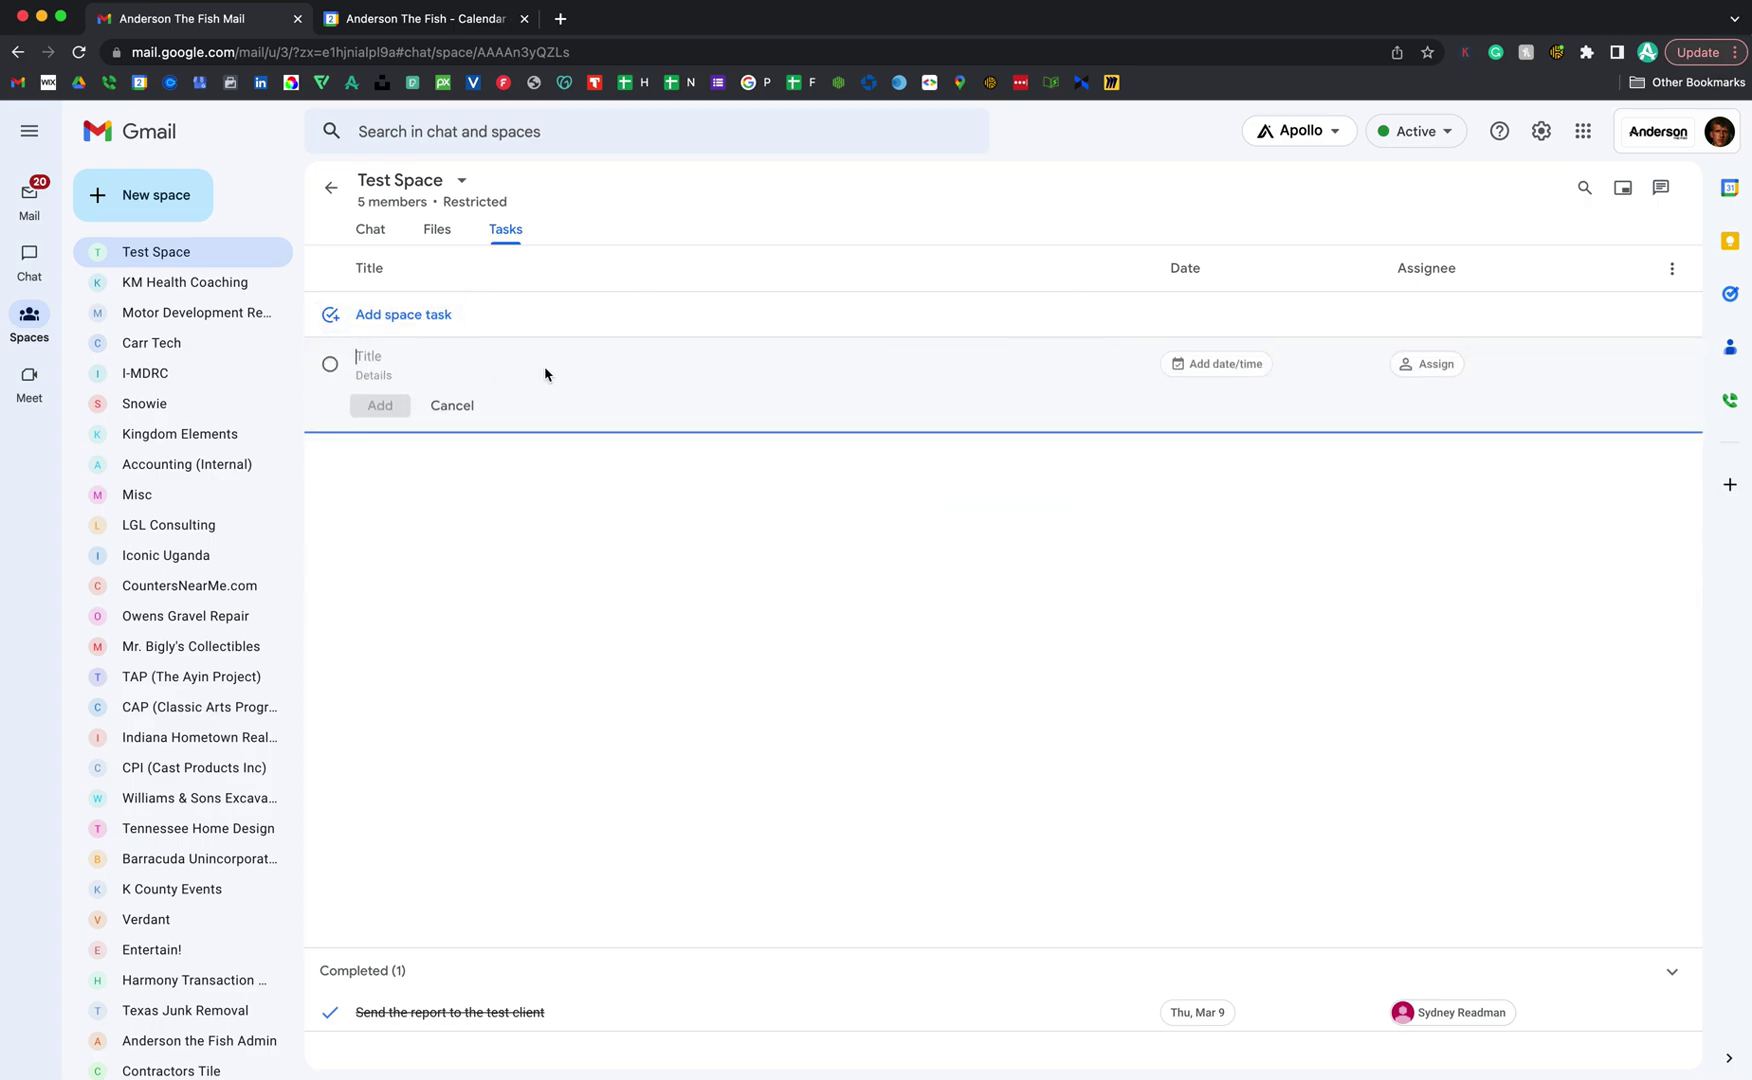
{"action": "type", "text": "t website"}
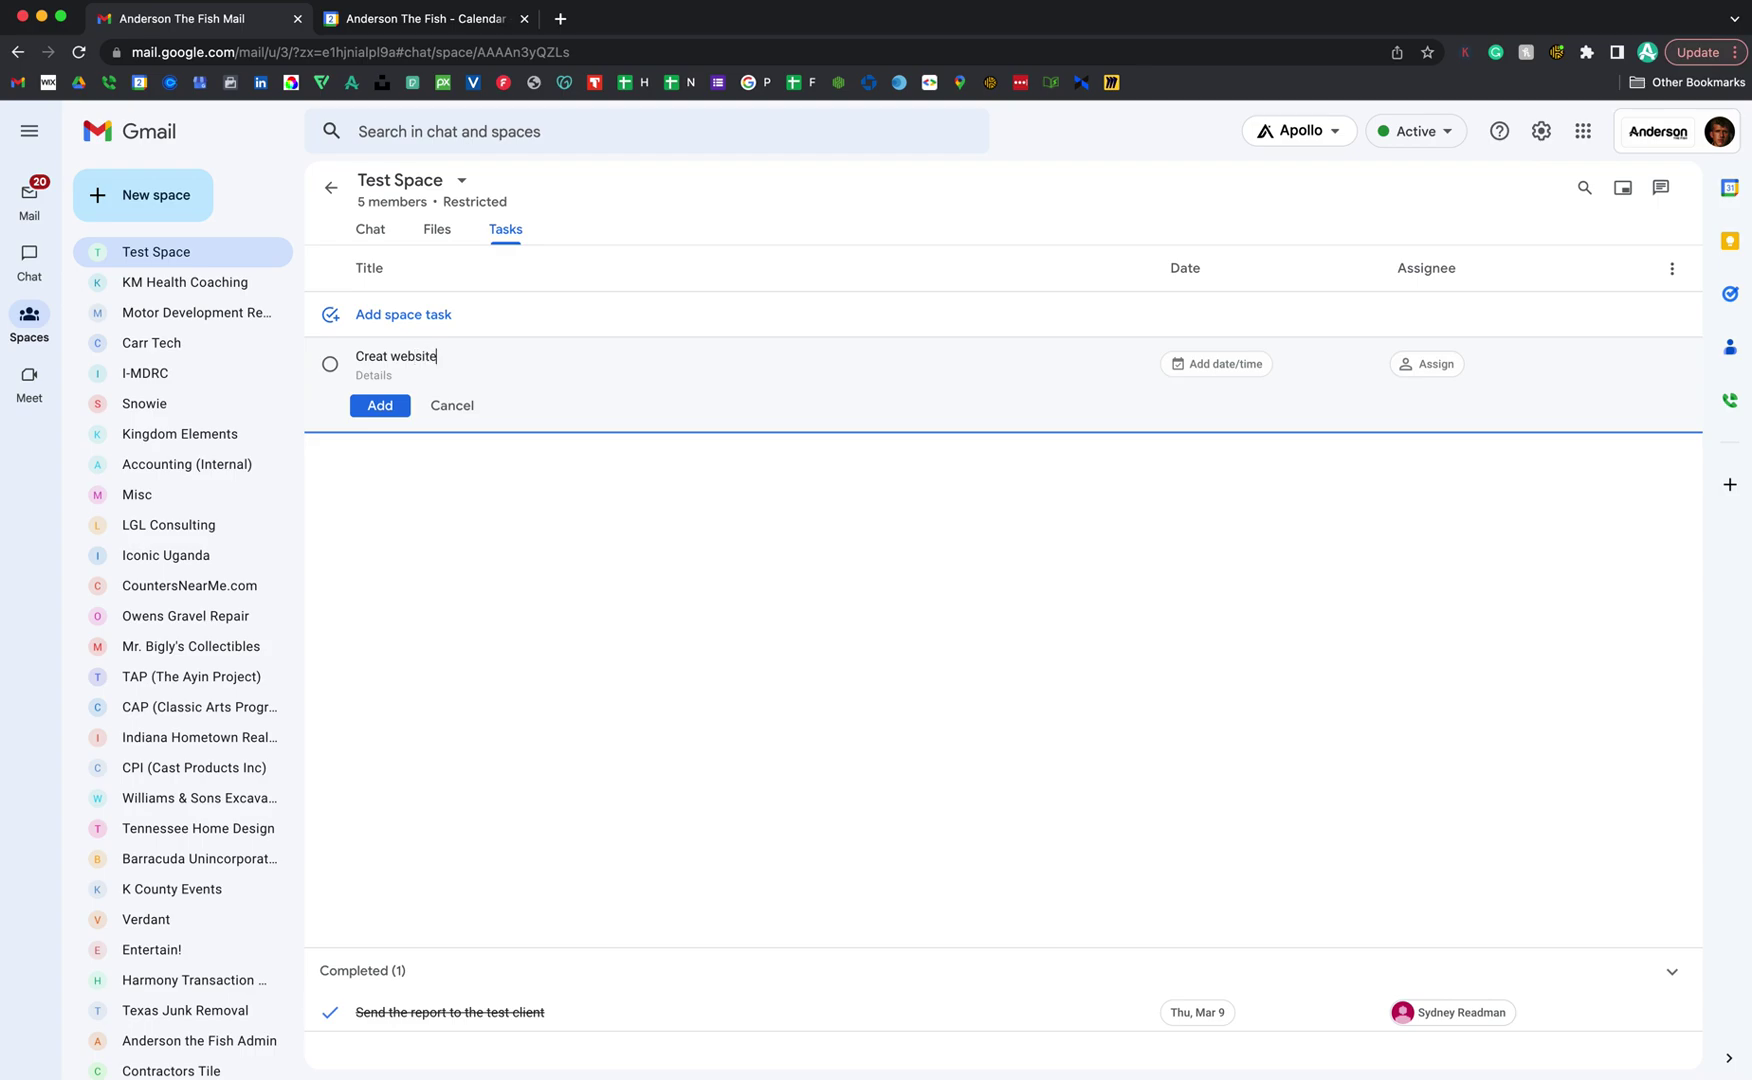
{"action": "key", "text": "Return"}
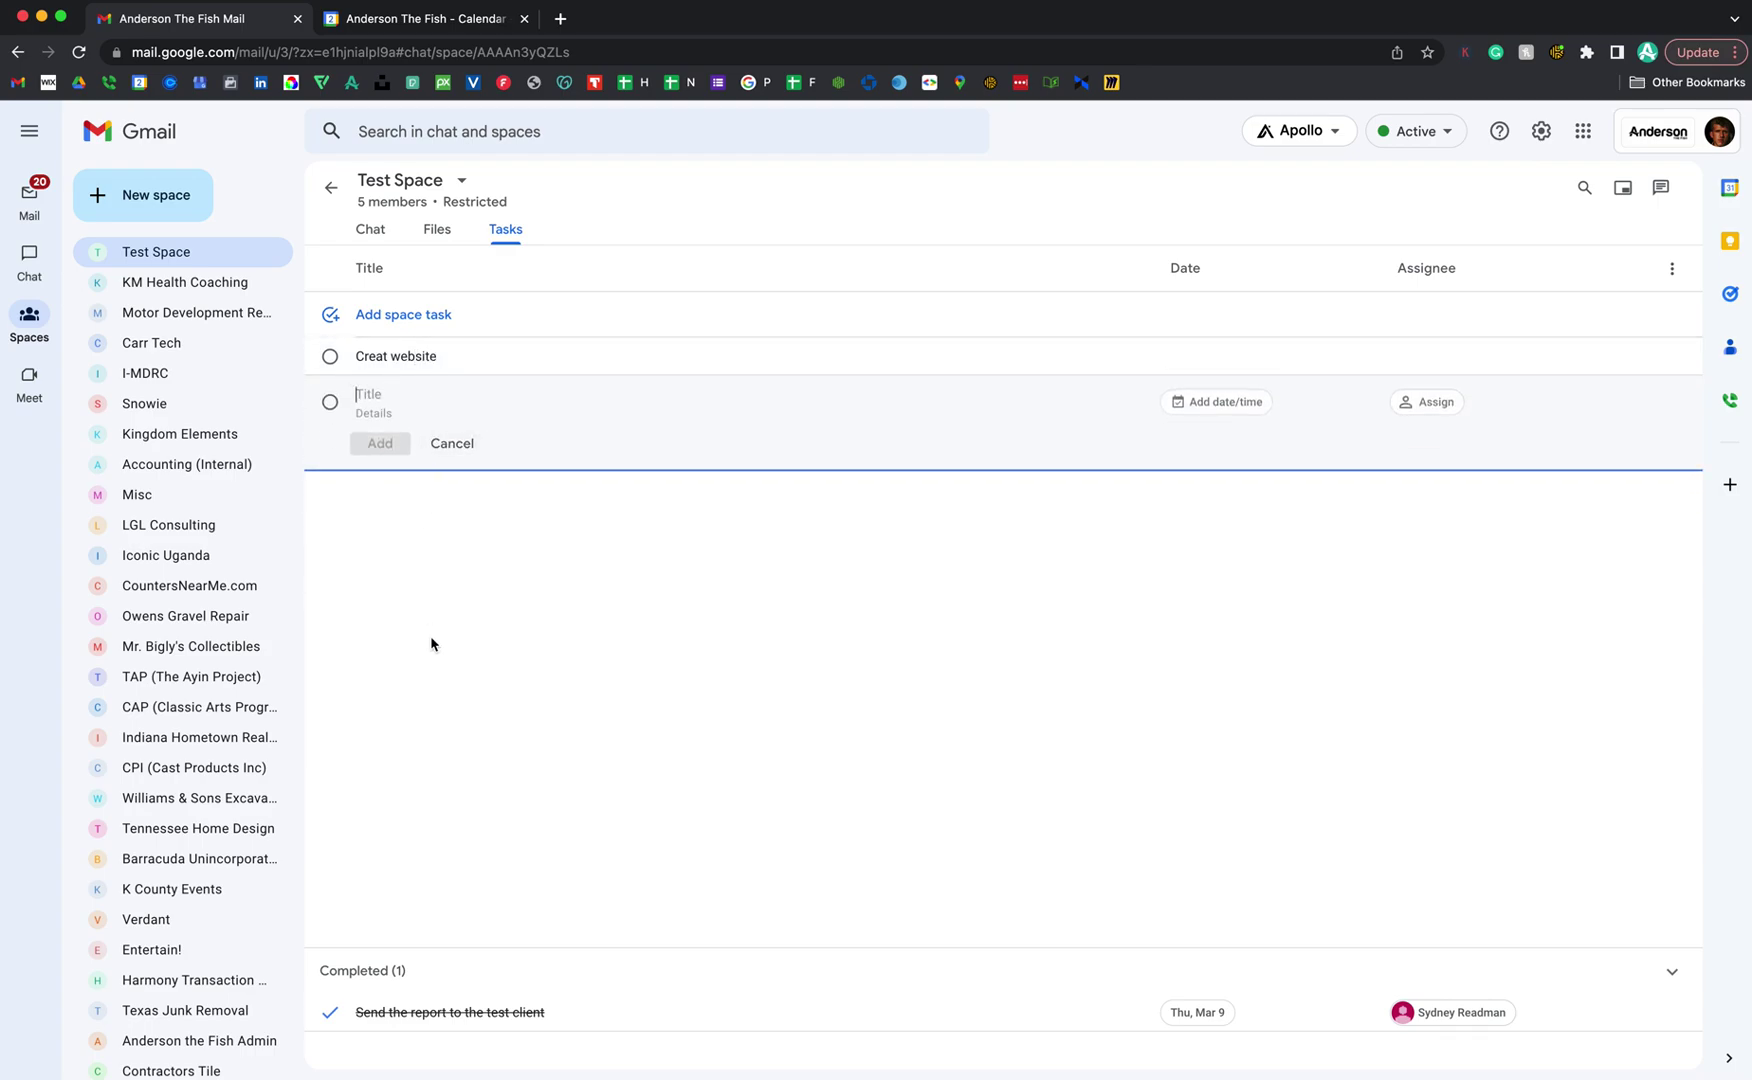
{"action": "left_click", "coordinate": [453, 793]}
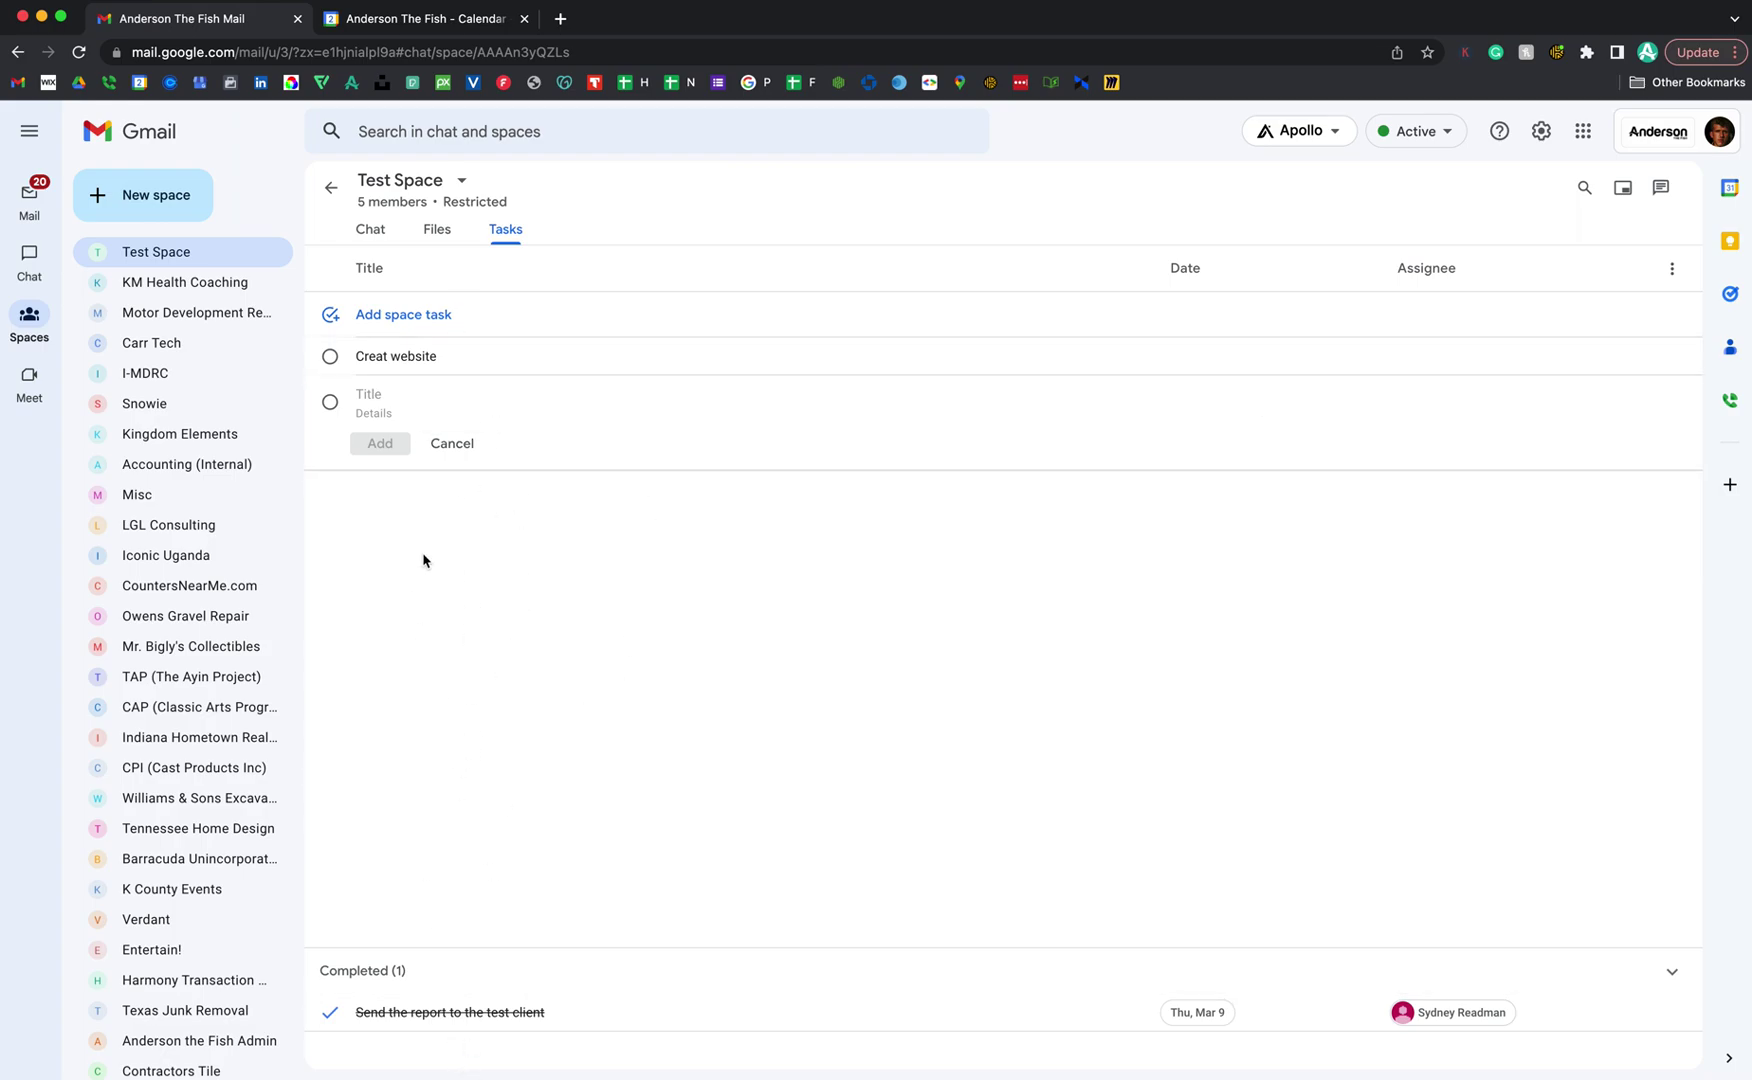
{"action": "left_click", "coordinate": [330, 356]}
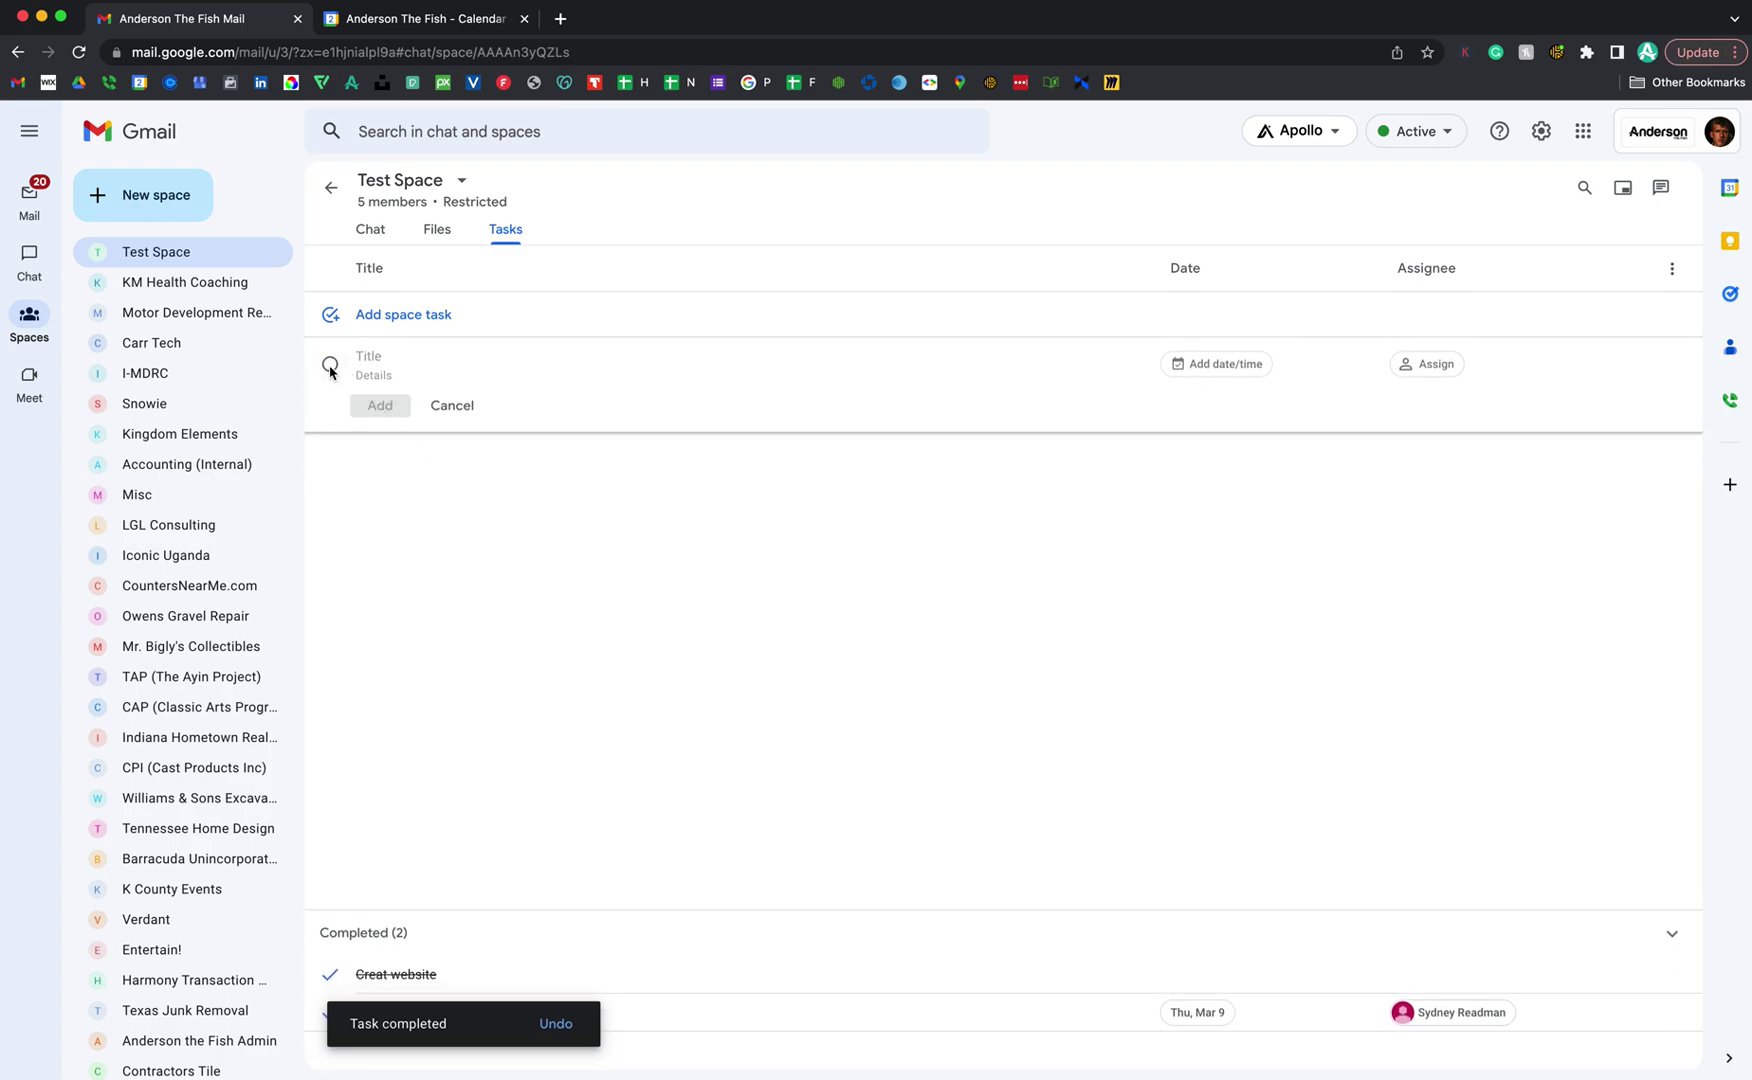
{"action": "left_click", "coordinate": [462, 405]}
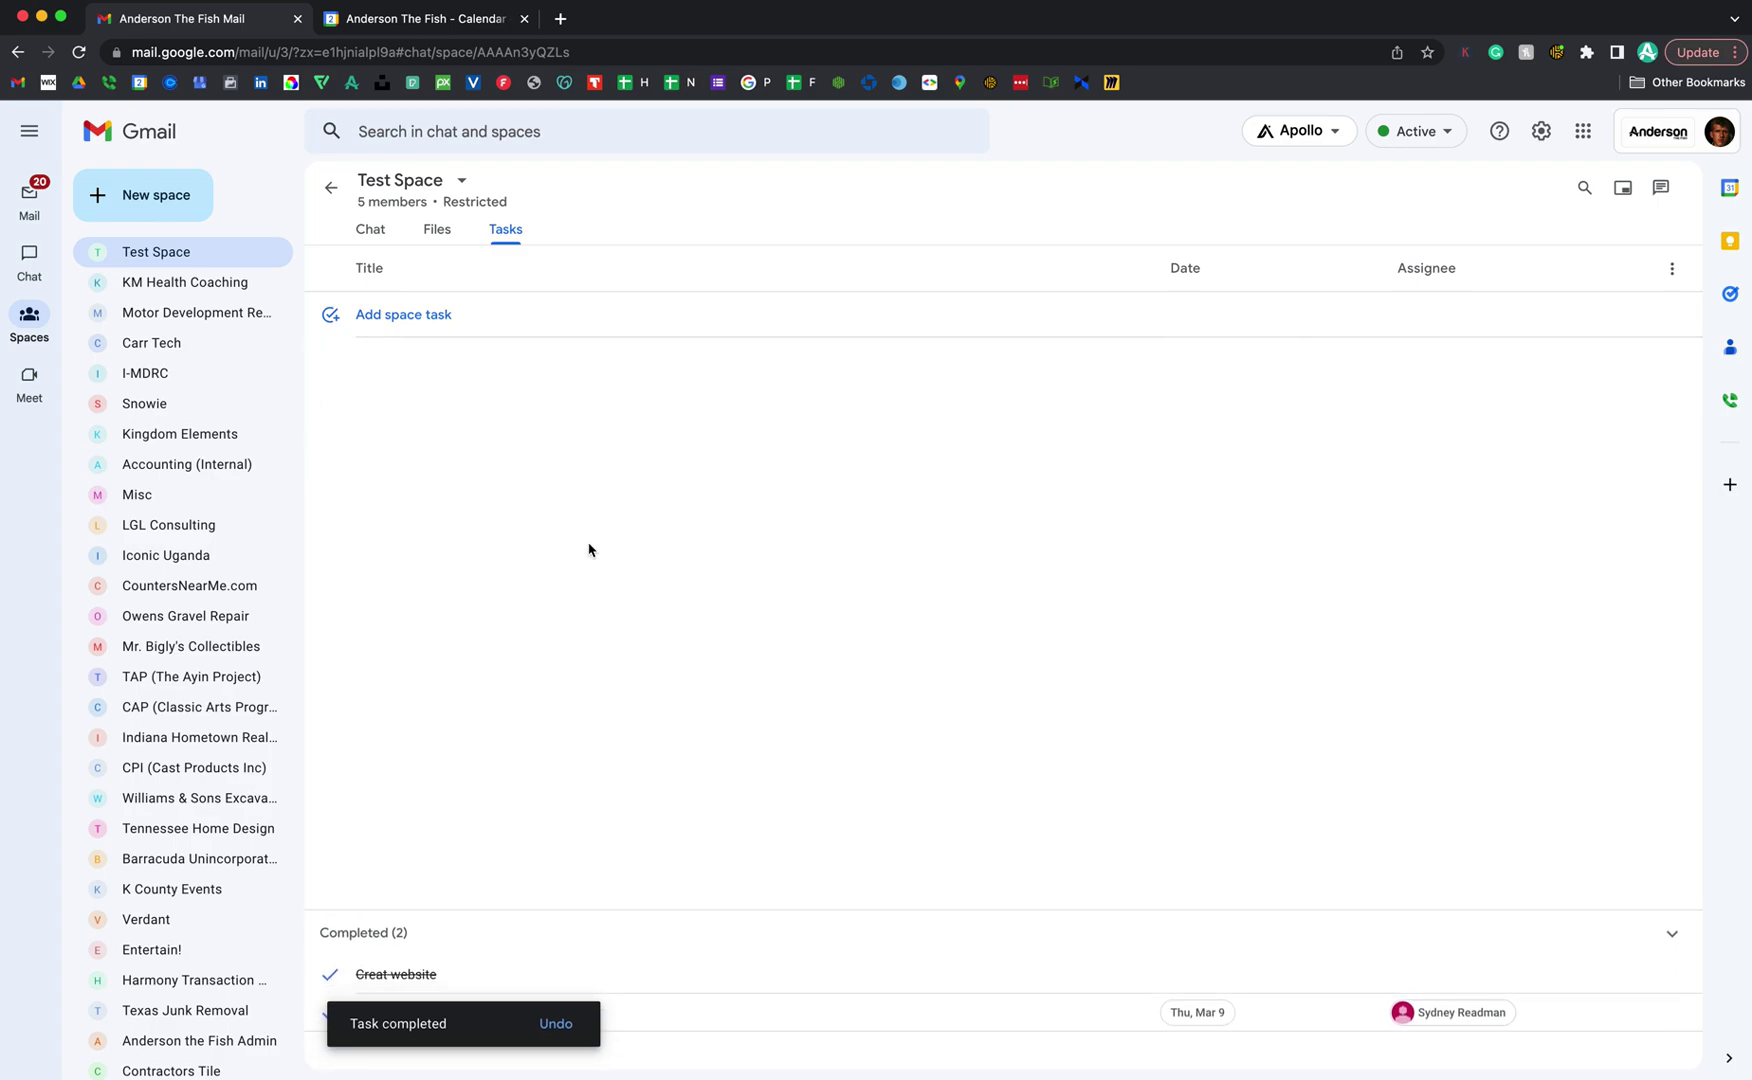